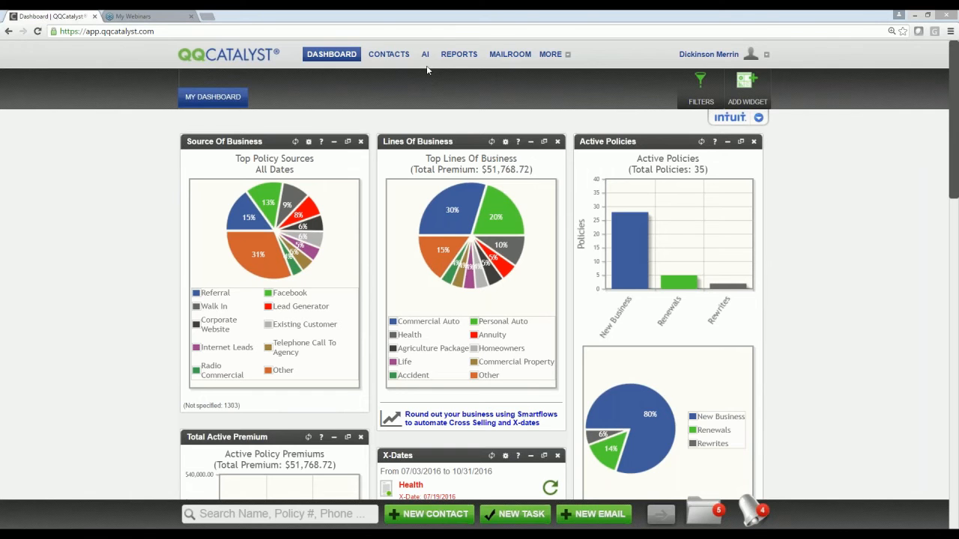
Open the MORE menu listing Downloads, Import Contacts, Commission Central and Marketing.
left_click(568, 58)
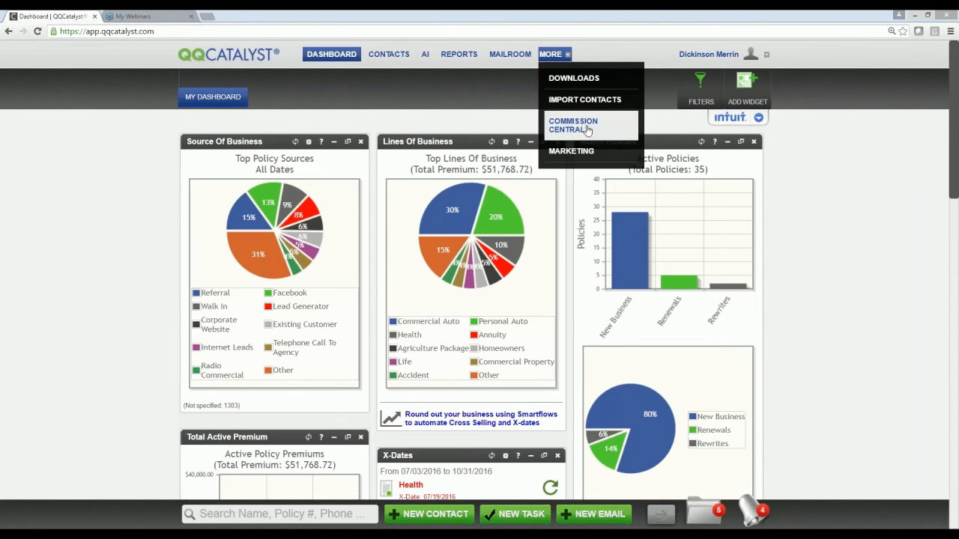
Go to Marketing's Agency Intelligence page and decline the beta-program invitation with No Thanks.
left_click(586, 151)
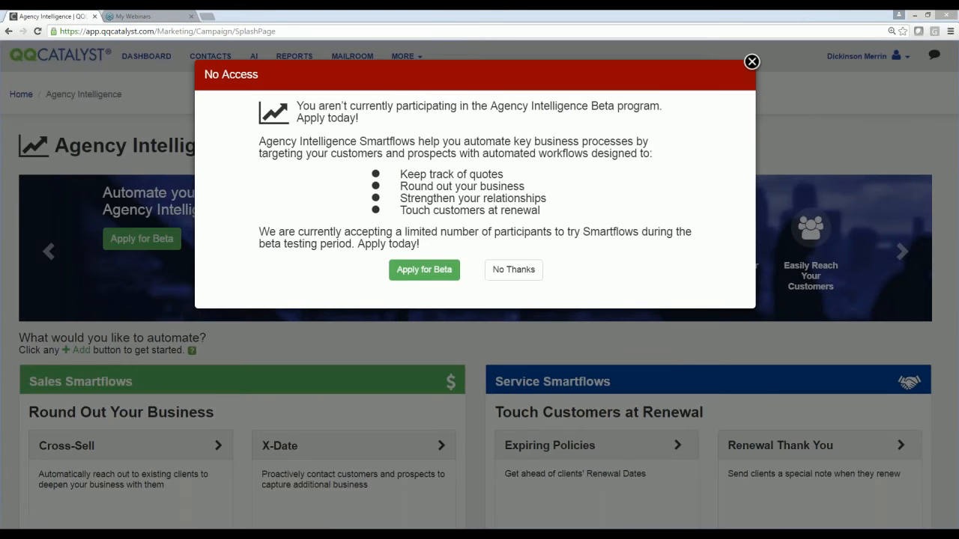
left_click(513, 270)
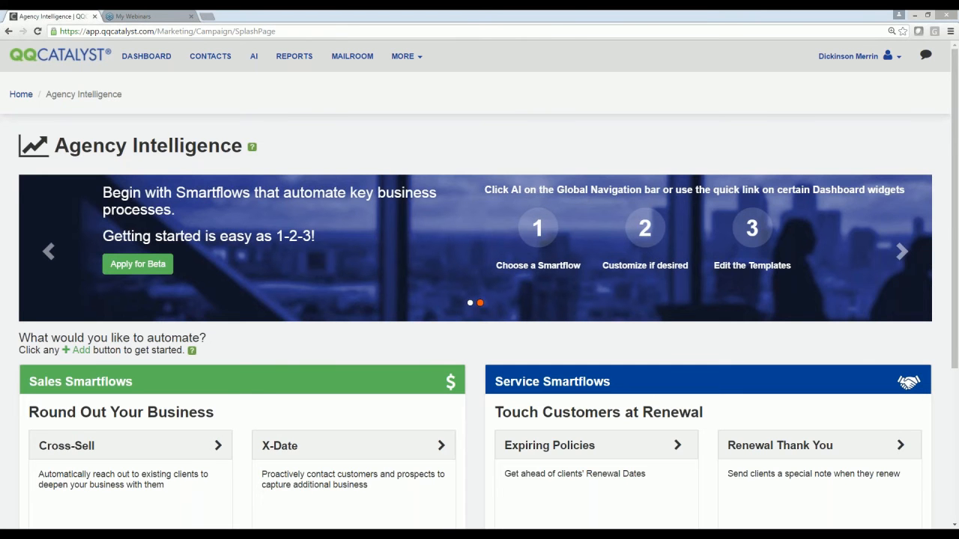
scroll(496, 325, "down", 2)
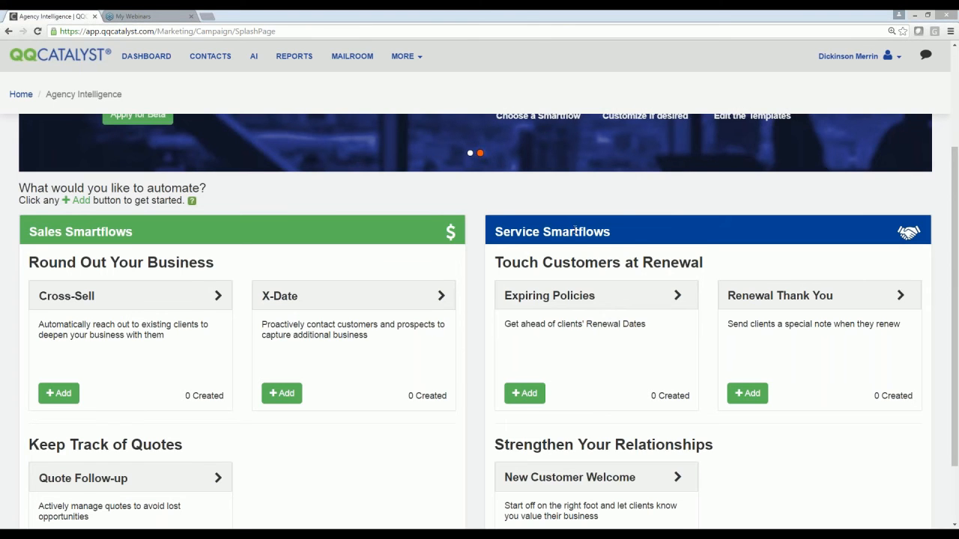
scroll(403, 314, "down", 1)
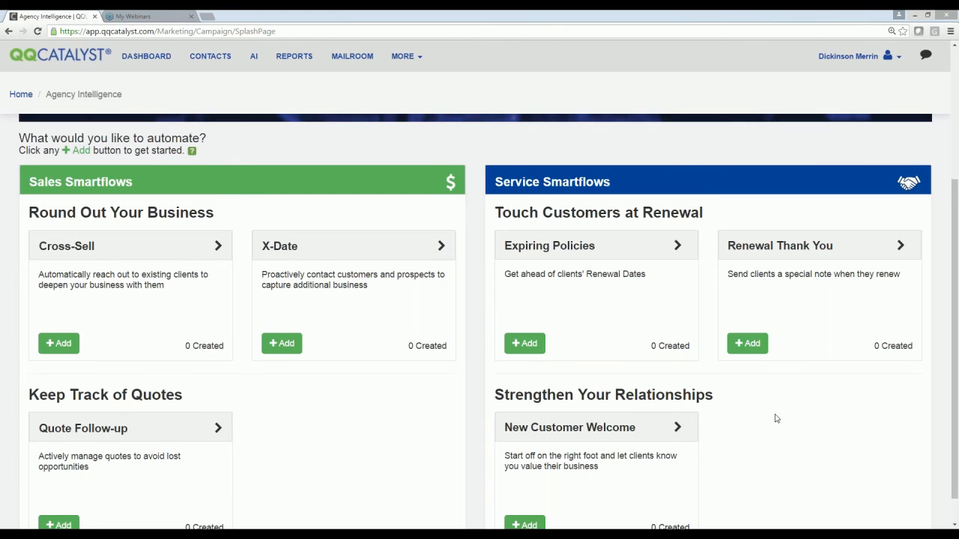
scroll(777, 419, "down", 1)
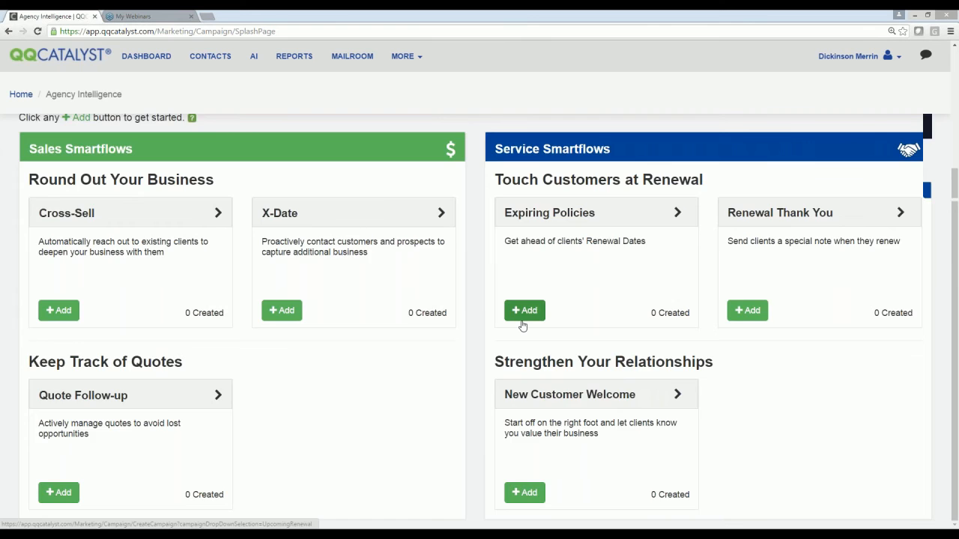
scroll(523, 325, "up", 2)
scroll(475, 300, "up", 1)
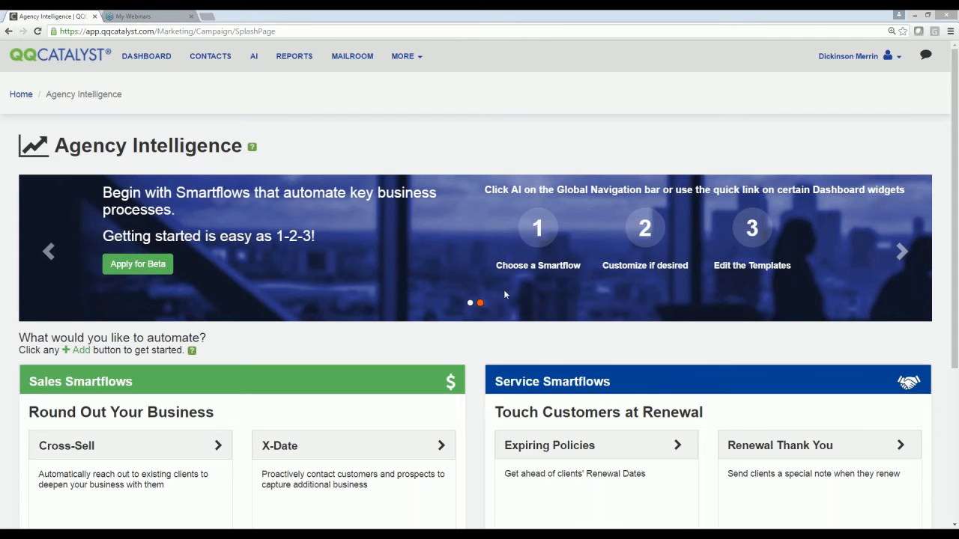
View Family Fresh Supermarket's Policies tab, then return to the Contacts search list.
left_click(193, 60)
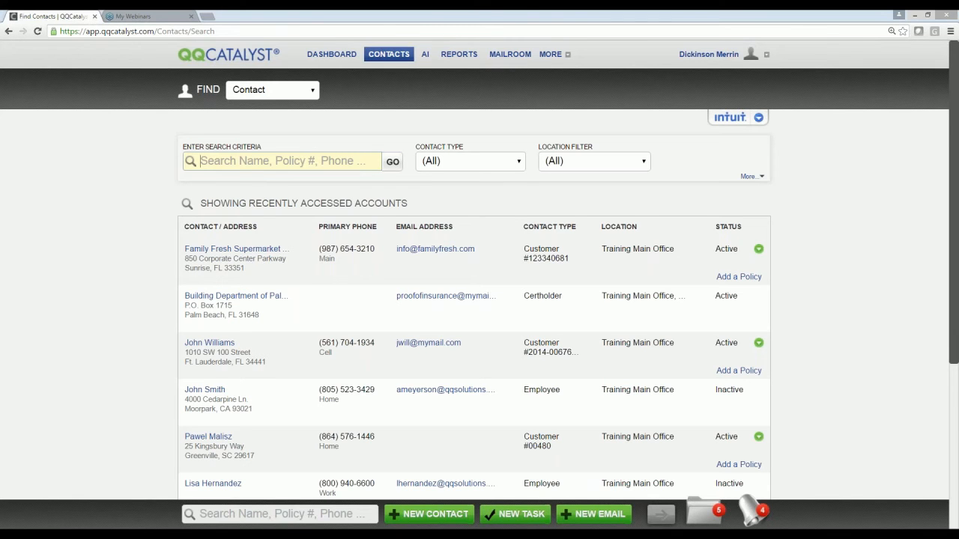
left_click(236, 249)
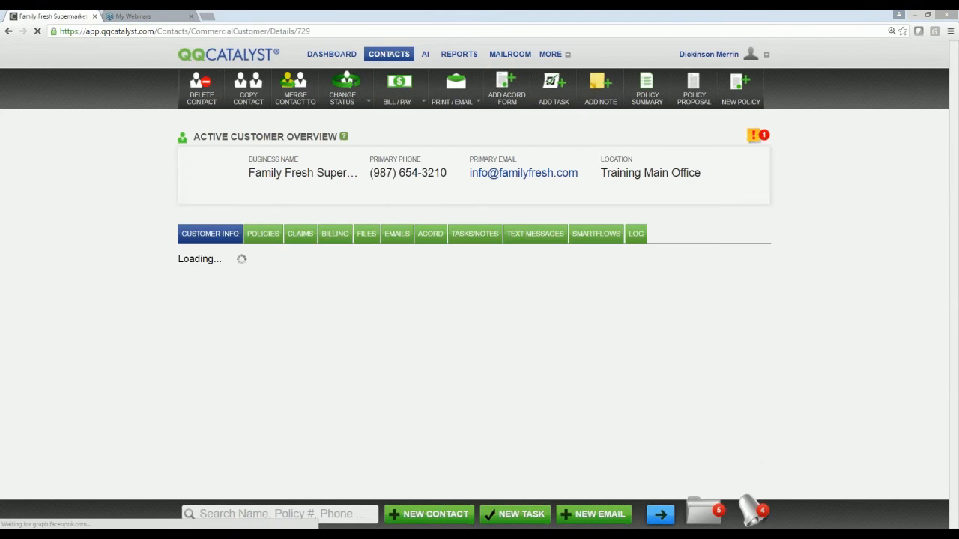
left_click(255, 238)
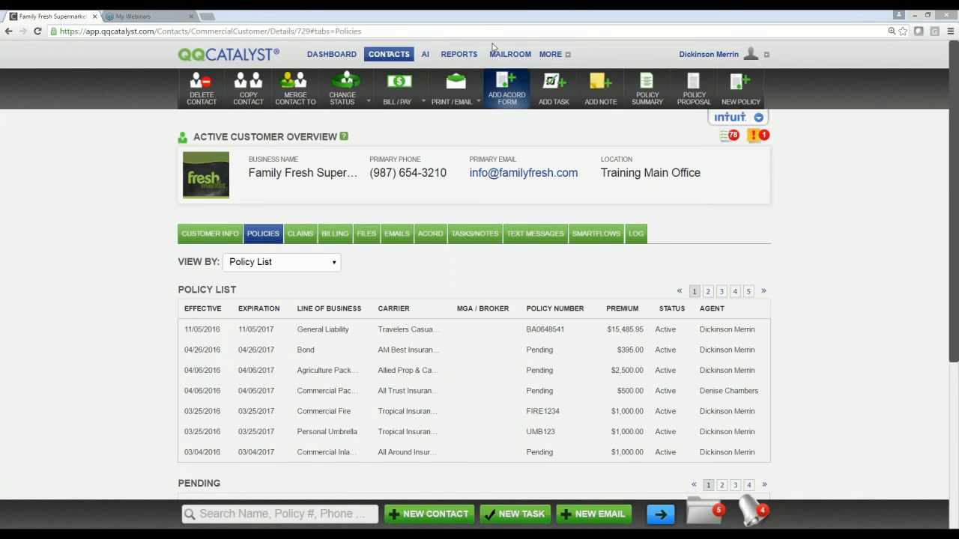
left_click(388, 57)
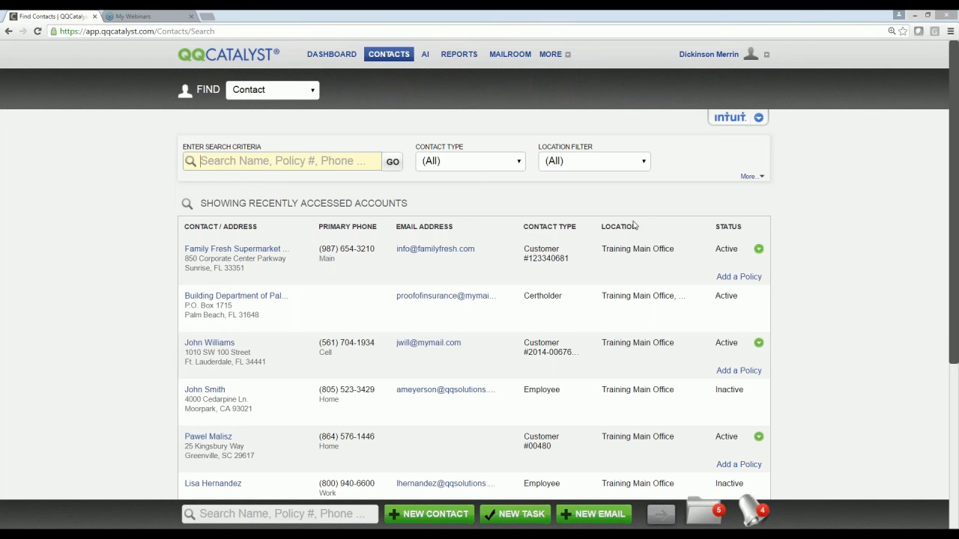
Preview Family Fresh Supermarket's policies inline through pages 2 and 3, then open its customer record.
left_click(758, 252)
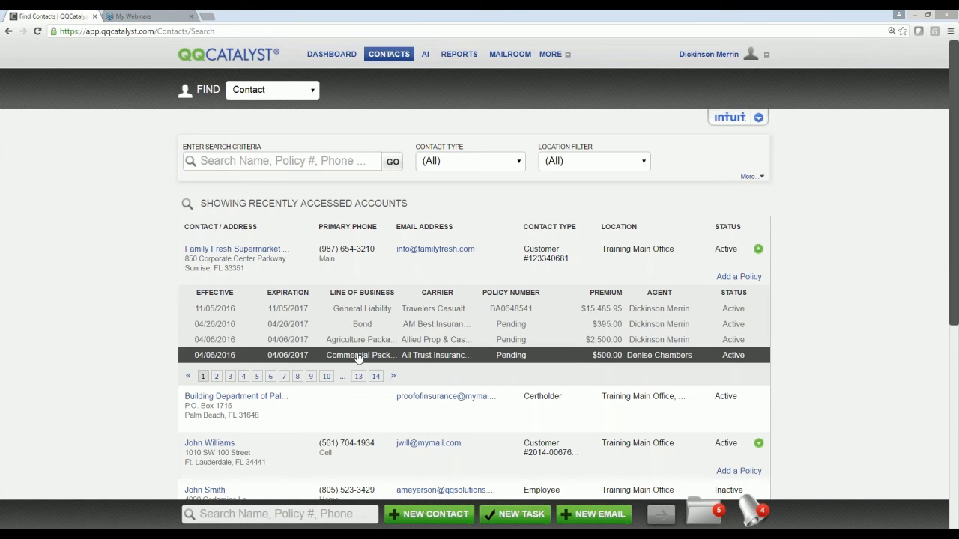
left_click(217, 376)
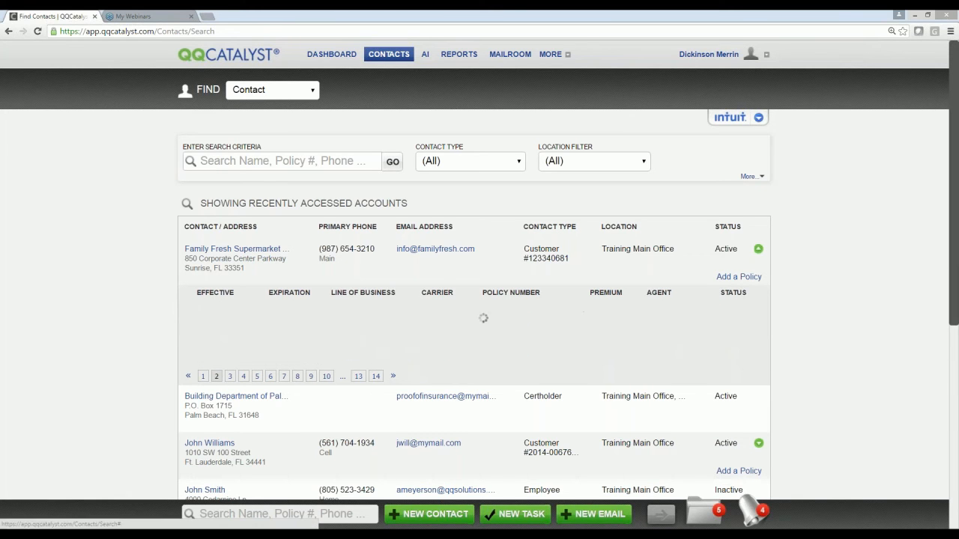
left_click(230, 376)
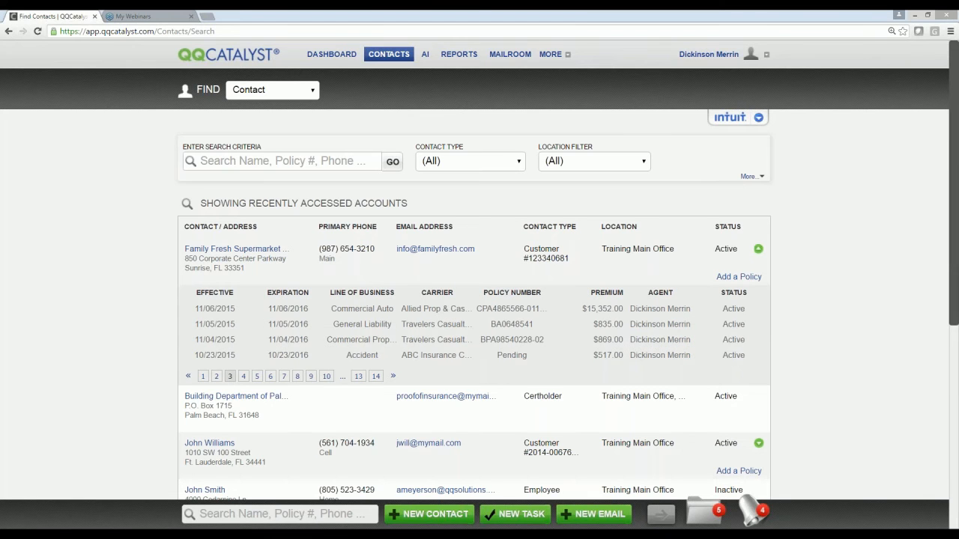
left_click(233, 249)
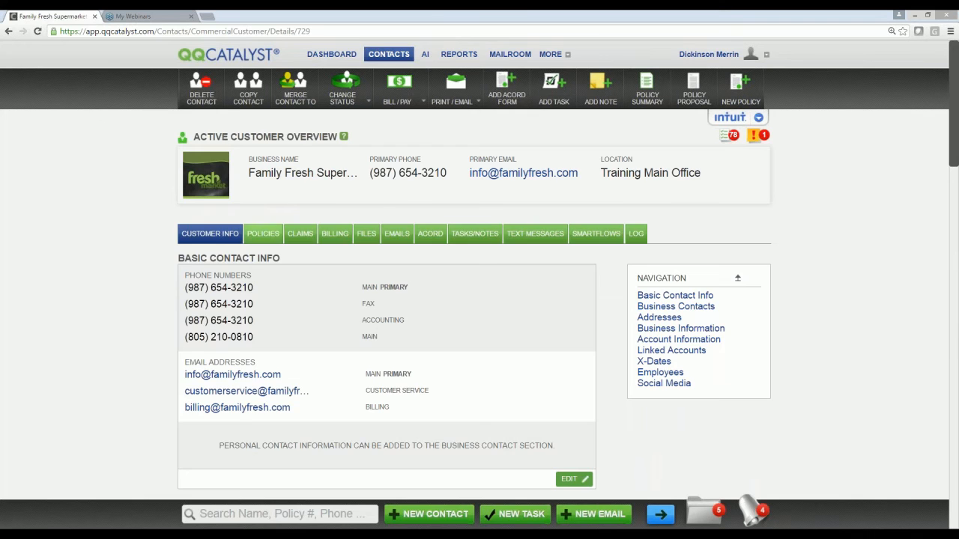
Set Family Fresh Supermarket's Policies View By to Drivers and review the eight Commercial Auto drivers.
left_click(263, 233)
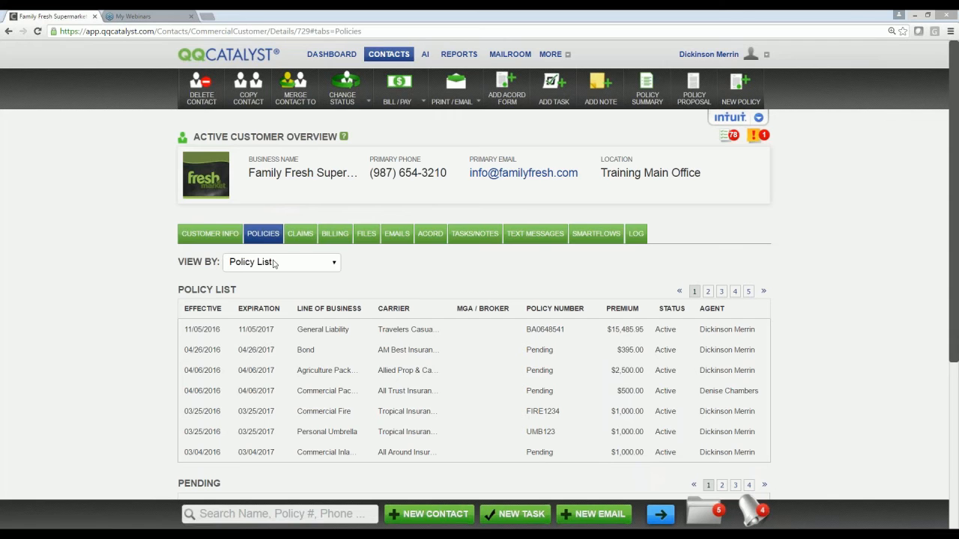
left_click(316, 272)
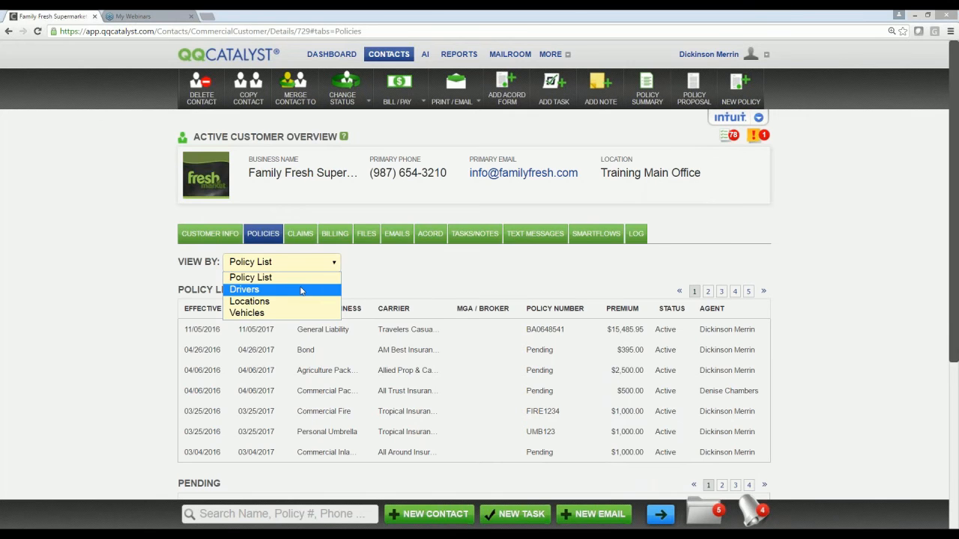
left_click(302, 290)
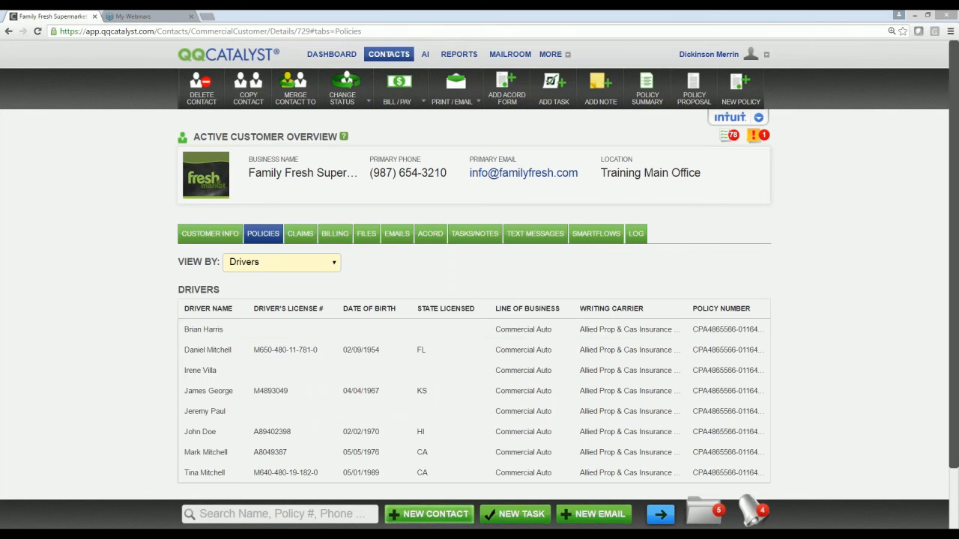
scroll(817, 370, "down", 1)
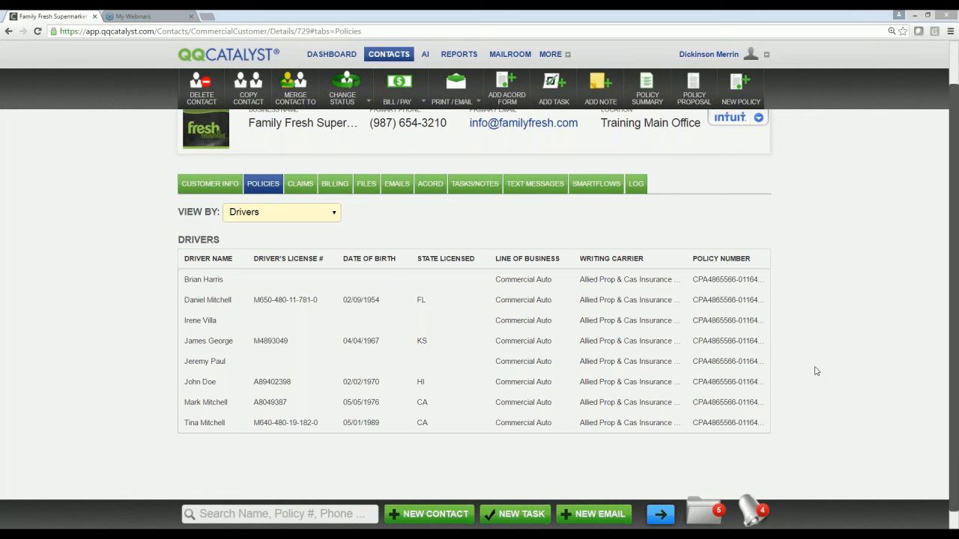
Group the customer's policies by Locations and look through the list.
left_click(330, 218)
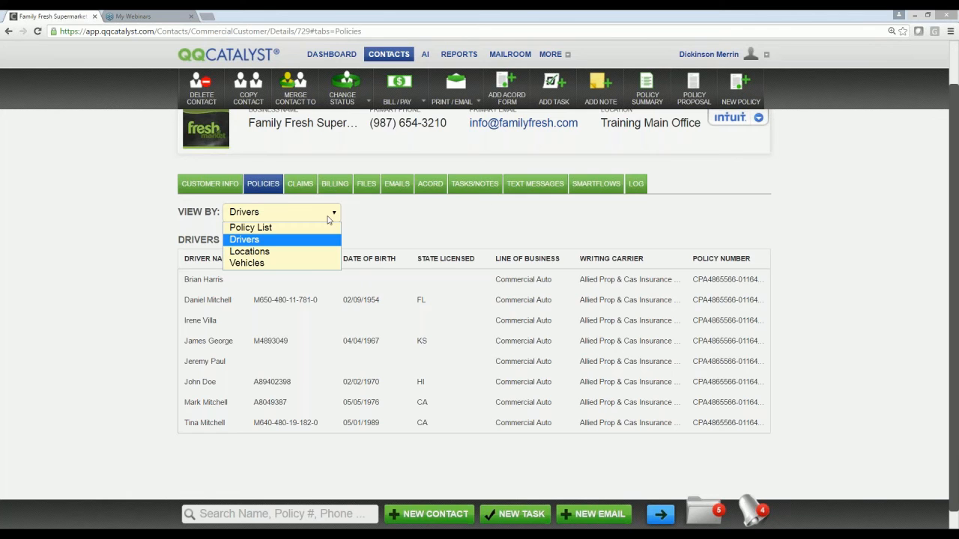
left_click(306, 254)
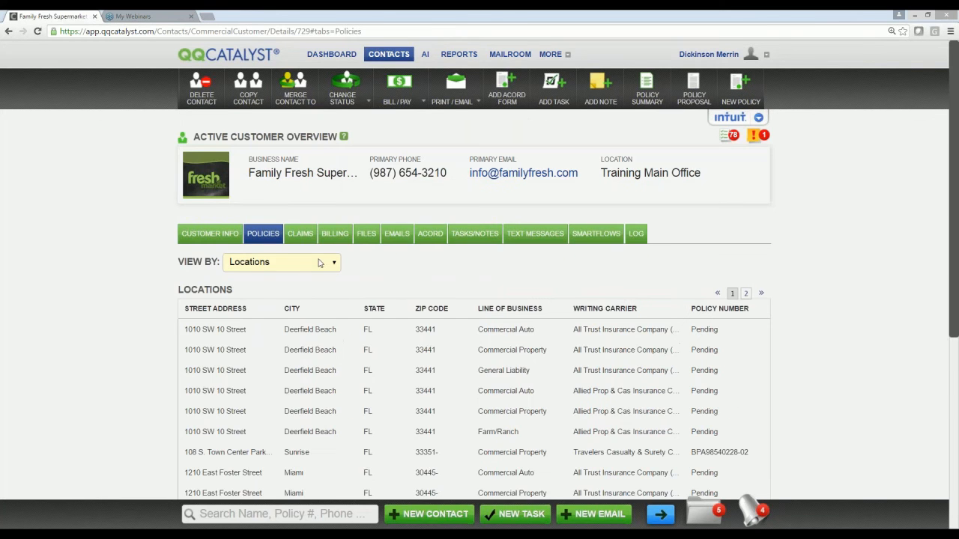
scroll(320, 263, "down", 3)
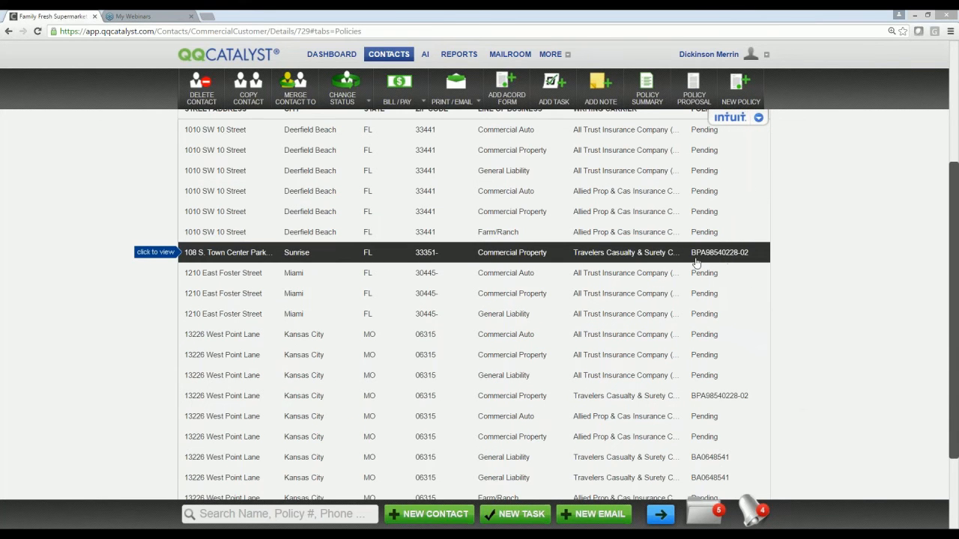
scroll(556, 264, "up", 3)
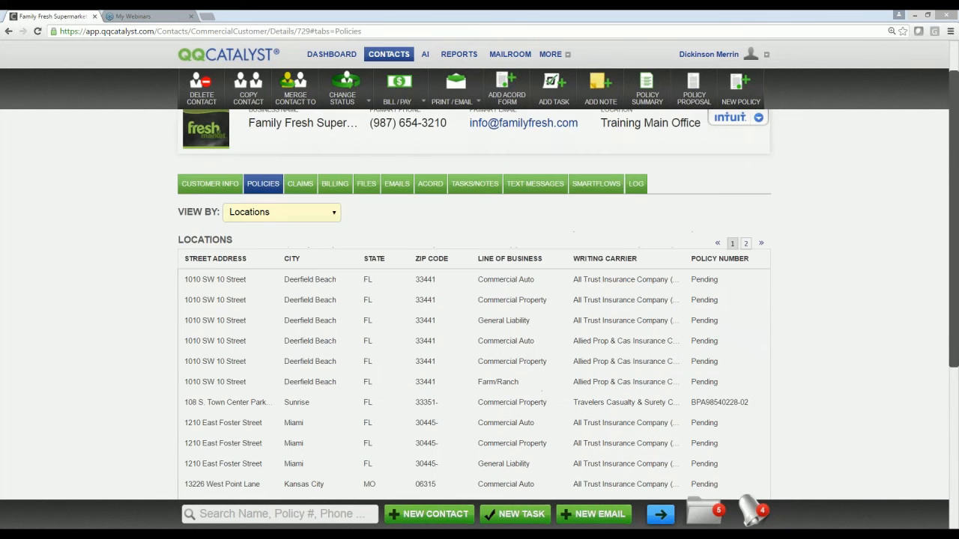
Regroup the policies by Vehicles, review them, and return to the Contacts search page.
left_click(313, 217)
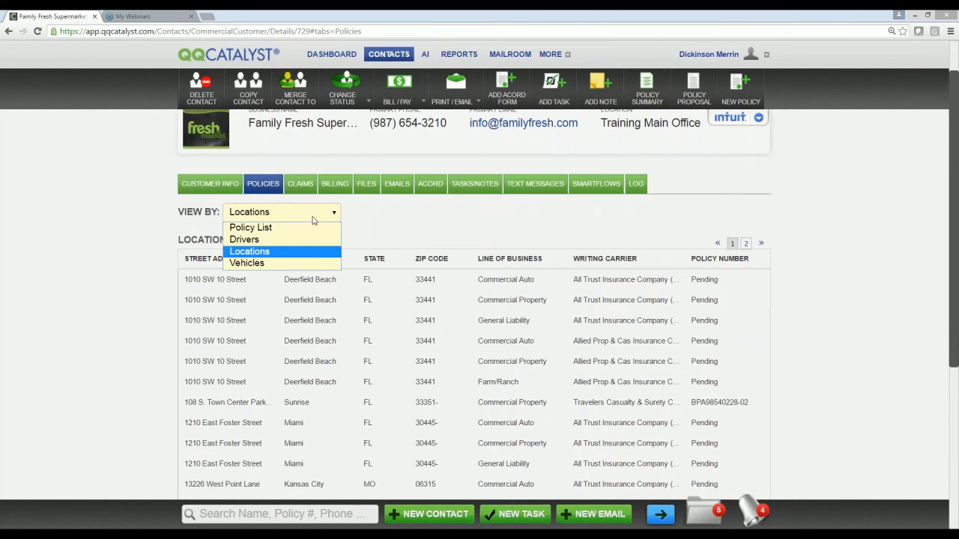
left_click(300, 264)
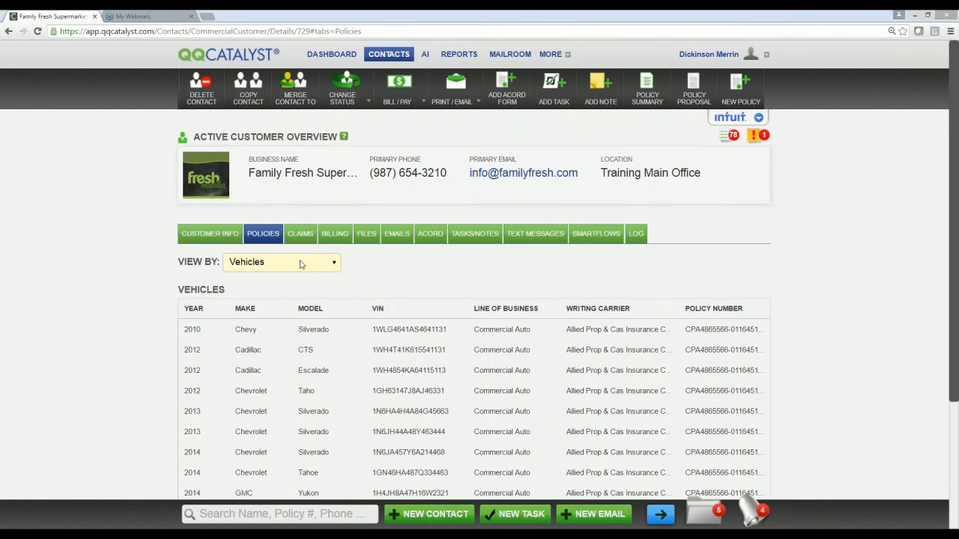
scroll(218, 332, "down", 2)
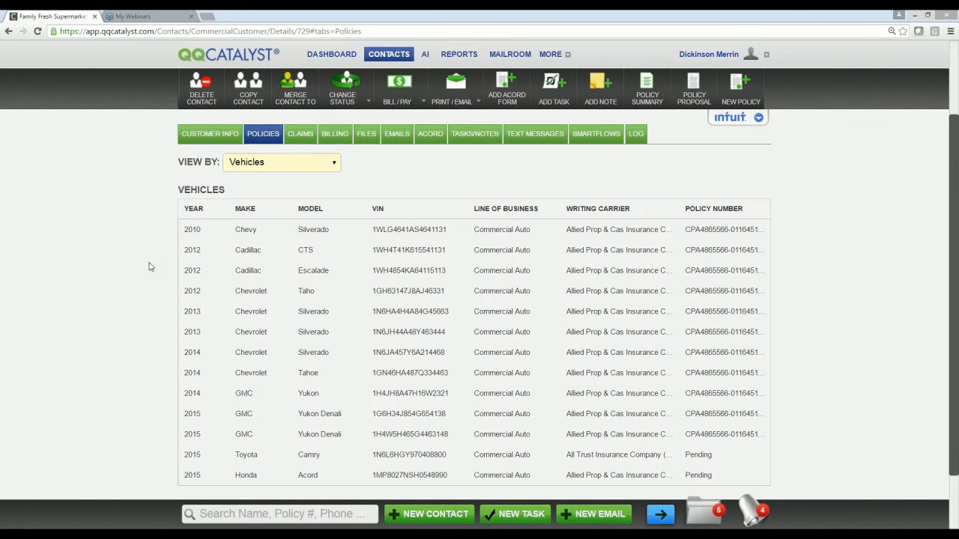
left_click(380, 57)
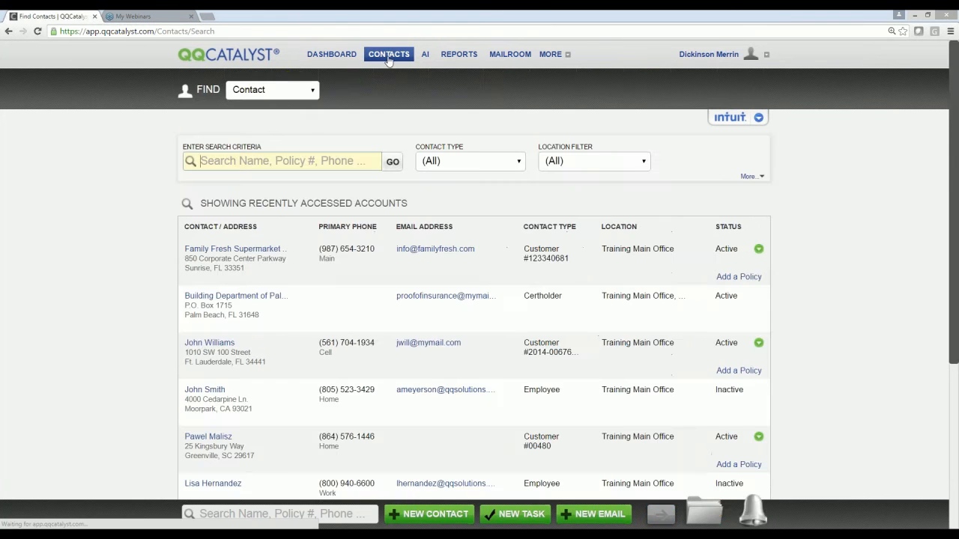
Open the Building Department record and confirm its e-mail type stays ACORD, leaving contact info unchanged.
left_click(262, 300)
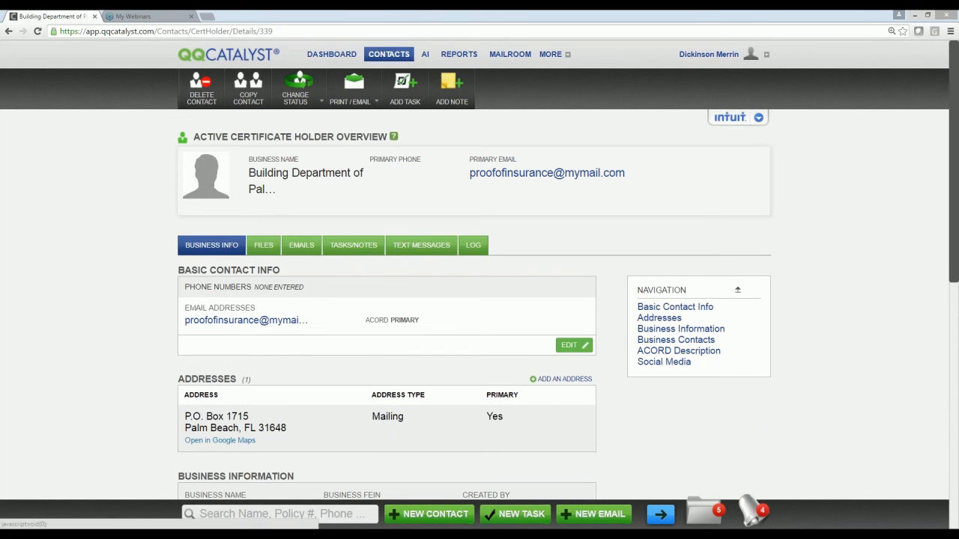
left_click(574, 344)
left_click(376, 363)
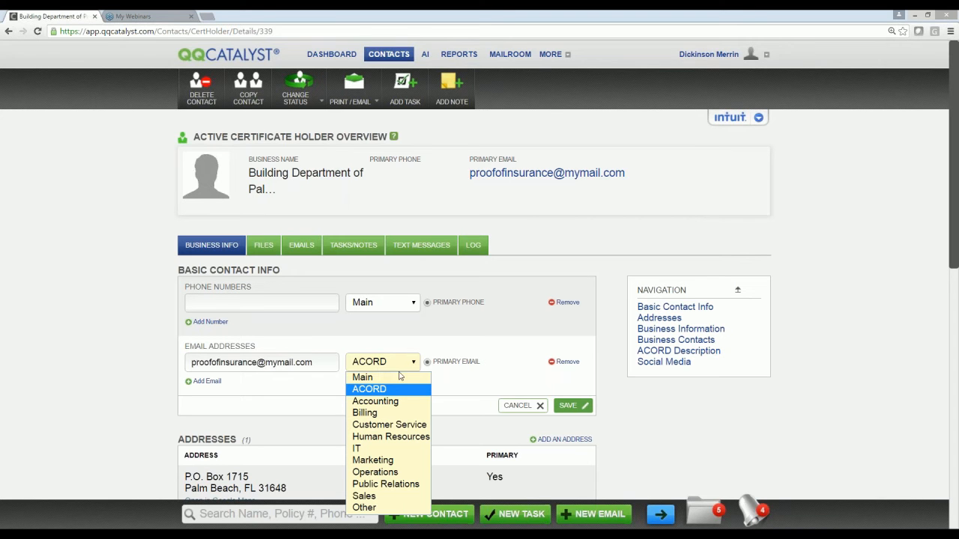
left_click(518, 405)
left_click(521, 406)
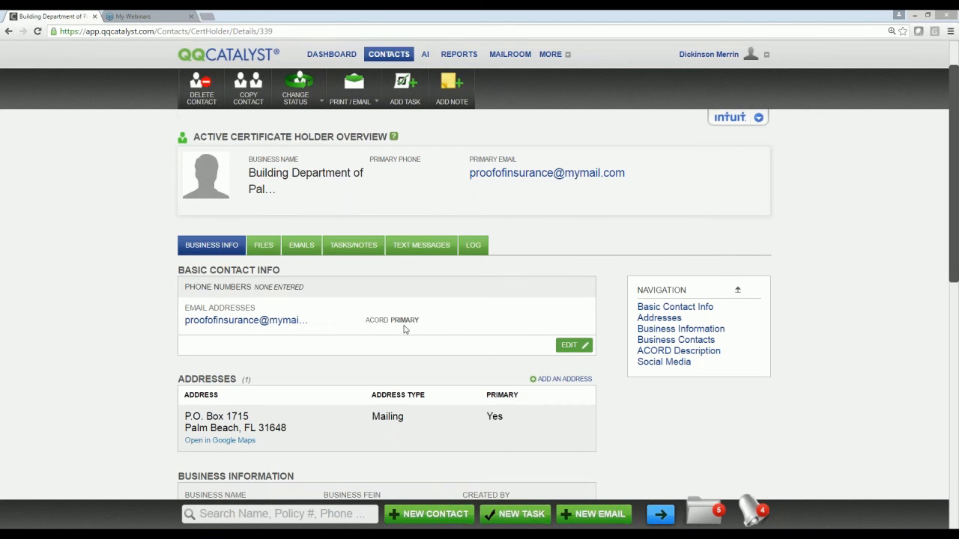
Cancel out of the ACORD Description edit, then reopen Family Fresh Supermarket from Contacts.
scroll(404, 330, "down", 3)
scroll(586, 361, "down", 1)
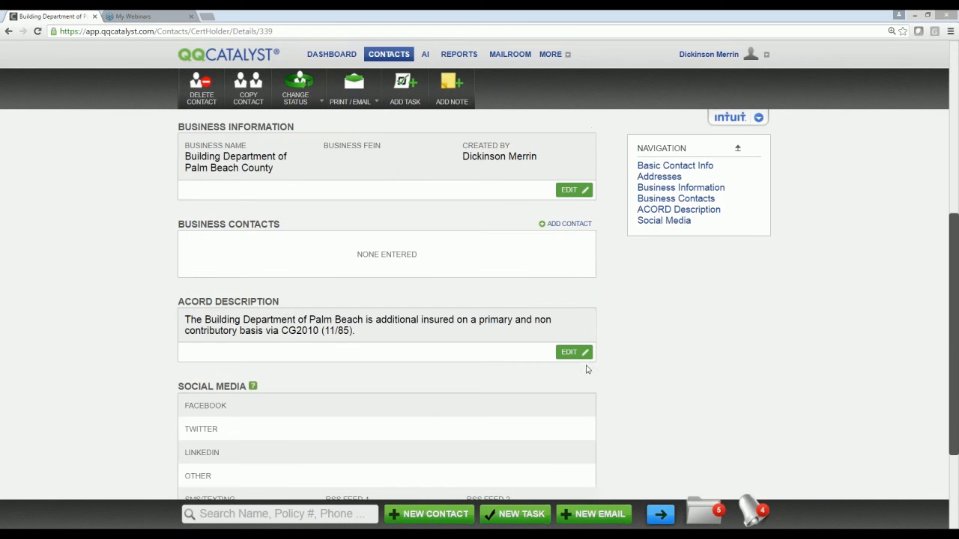
left_click(574, 352)
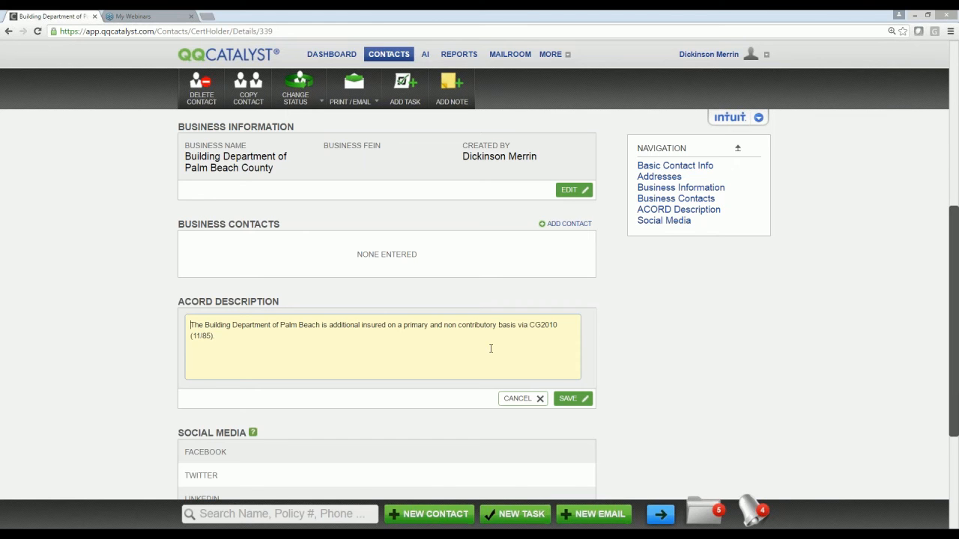
left_click(519, 398)
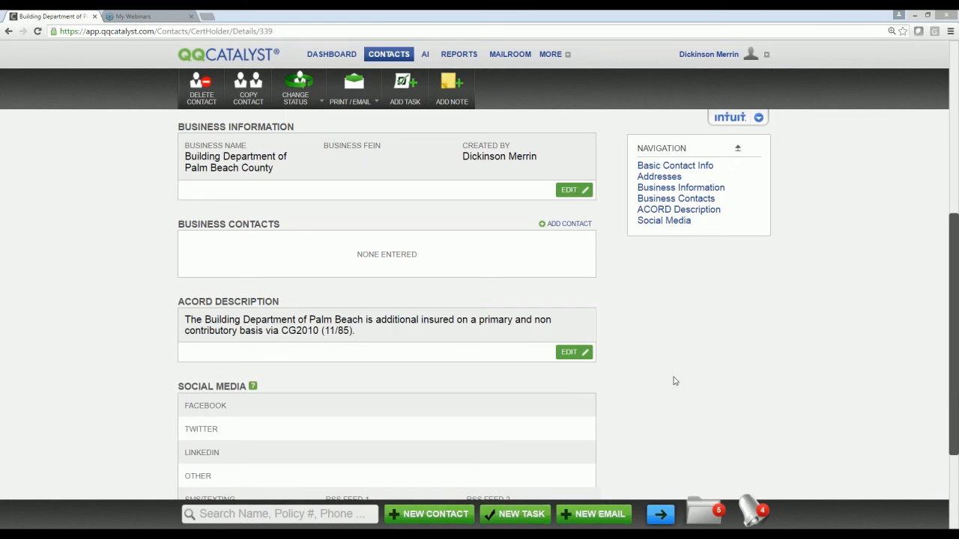
left_click(389, 55)
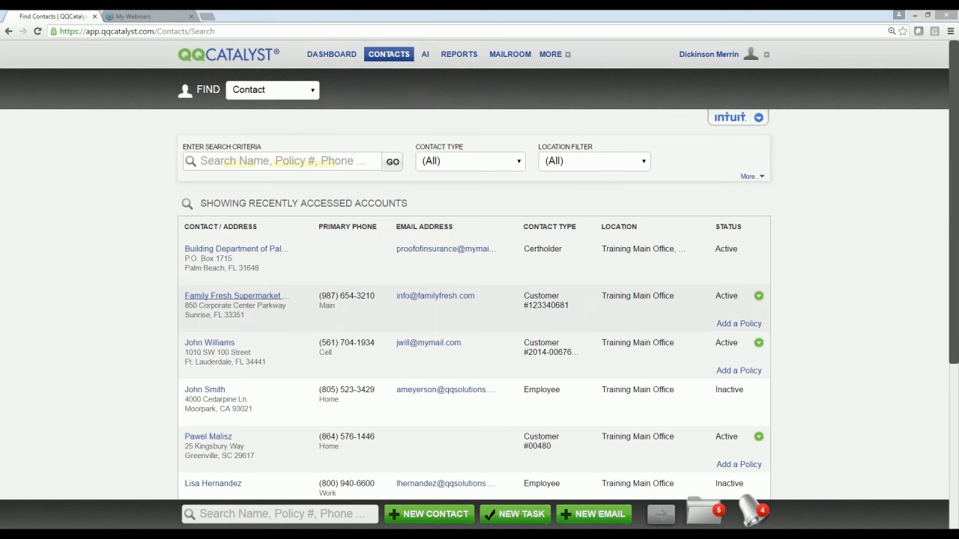
left_click(236, 296)
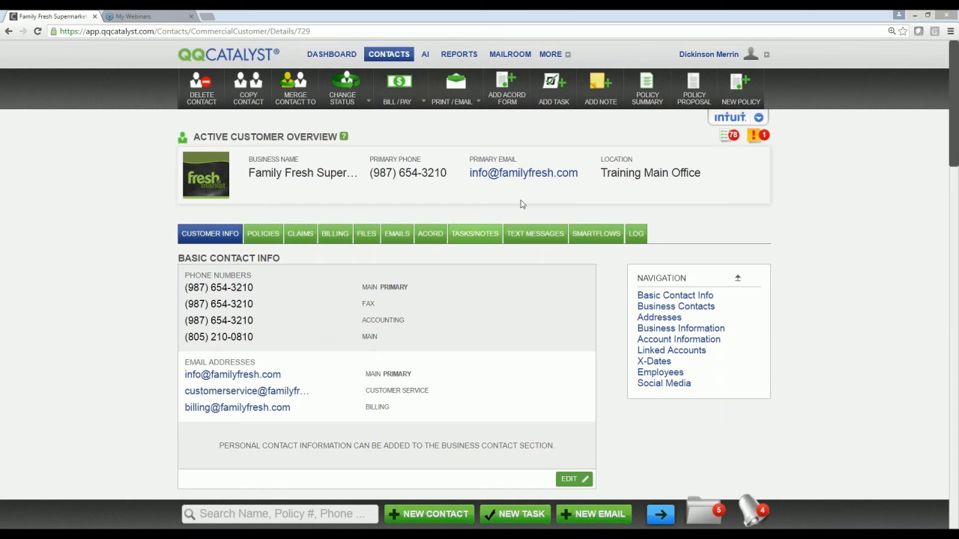
Add an ACORD form for Family Fresh, choosing the 11/05/2016 General Liability policy.
left_click(506, 86)
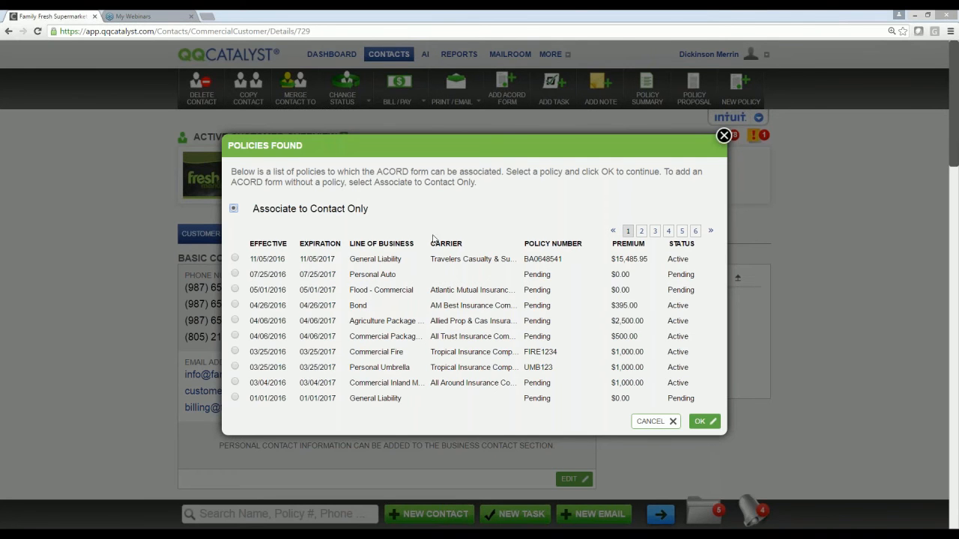
left_click(235, 258)
left_click(703, 421)
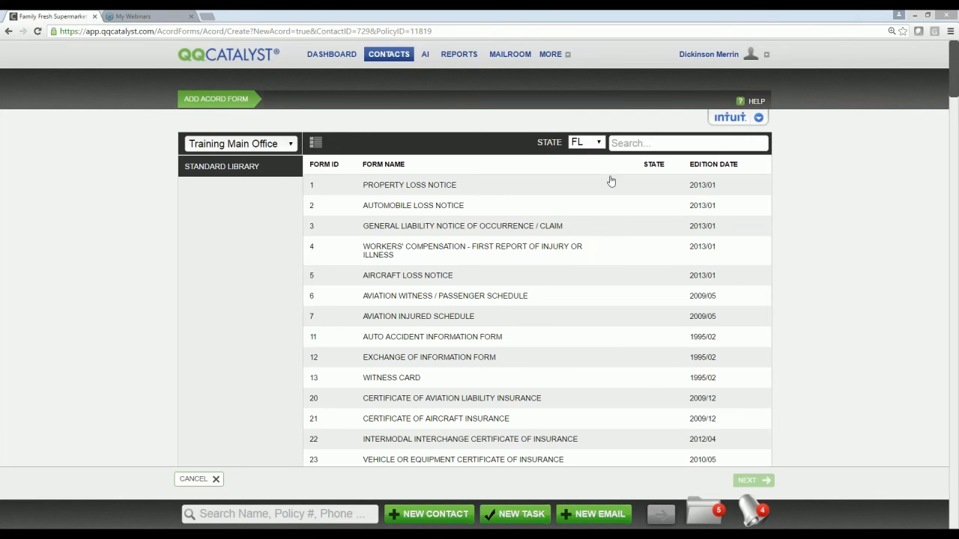
Search forms for '25', pick 25 Certificate of Liability Insurance, and continue to policy selection.
left_click(630, 143)
type("25")
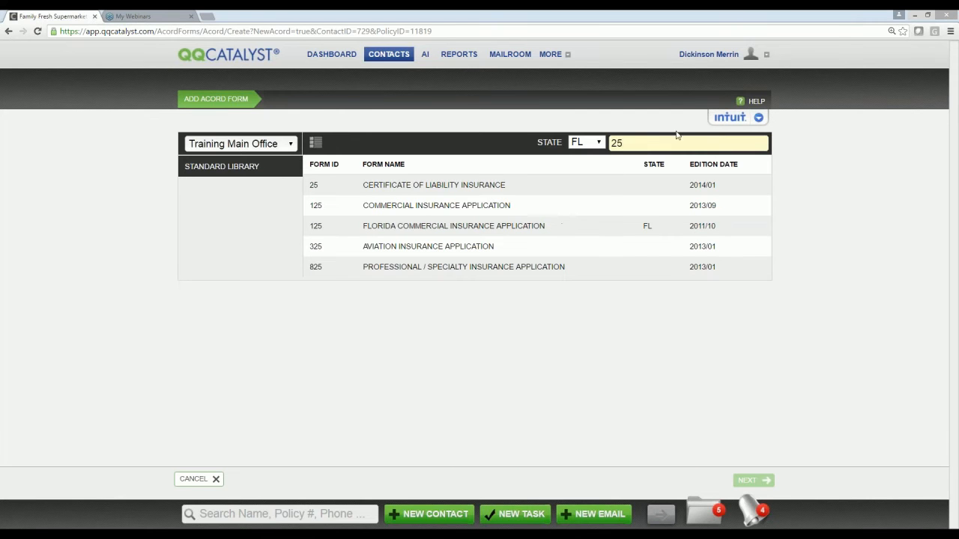
left_click(606, 187)
left_click(758, 480)
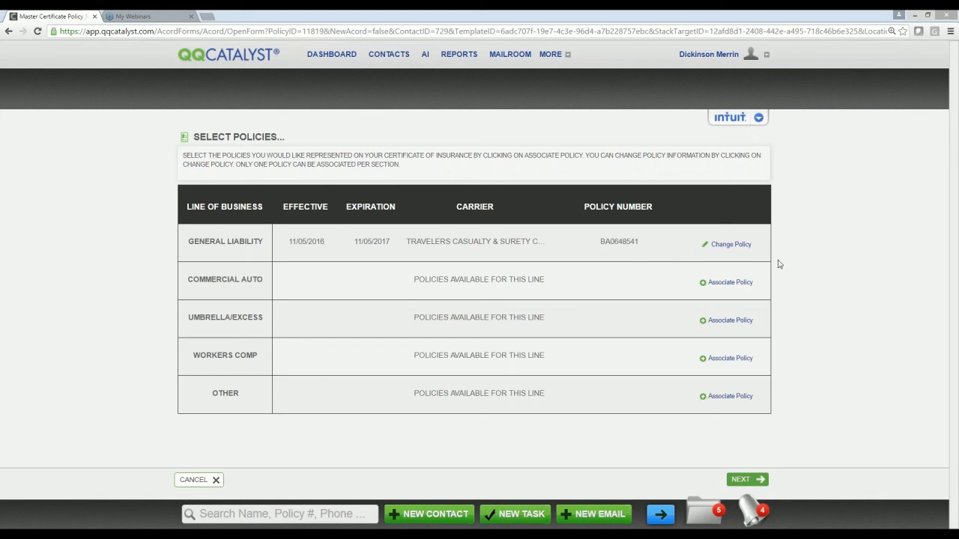
Link Commercial Auto to the Allied auto policy, Umbrella/Excess to St. Paul, and Workers Comp to Zurich.
left_click(730, 282)
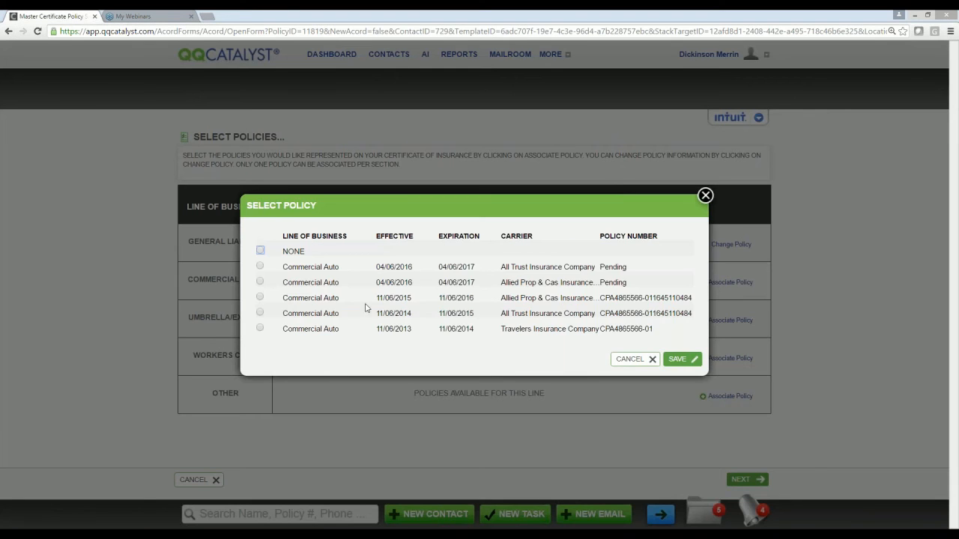
left_click(260, 282)
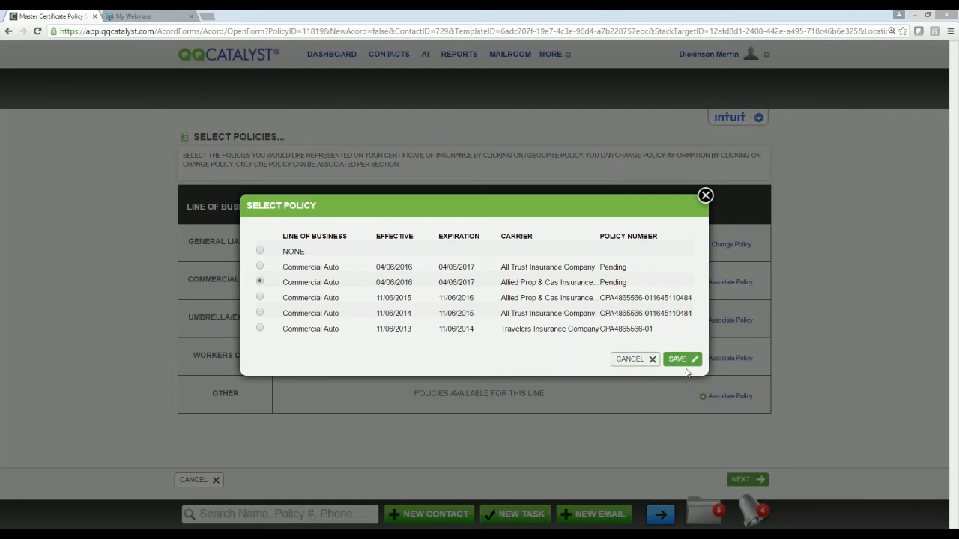
left_click(688, 361)
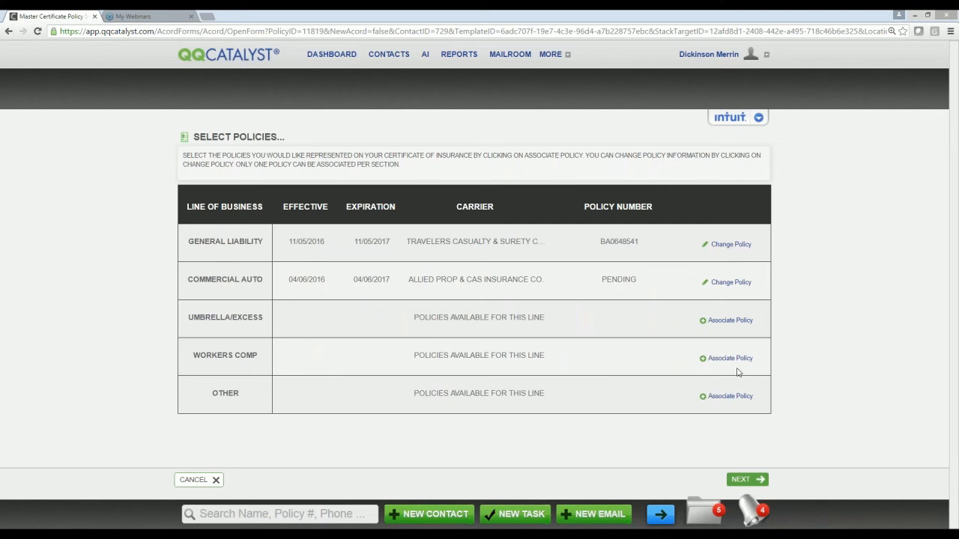
left_click(729, 320)
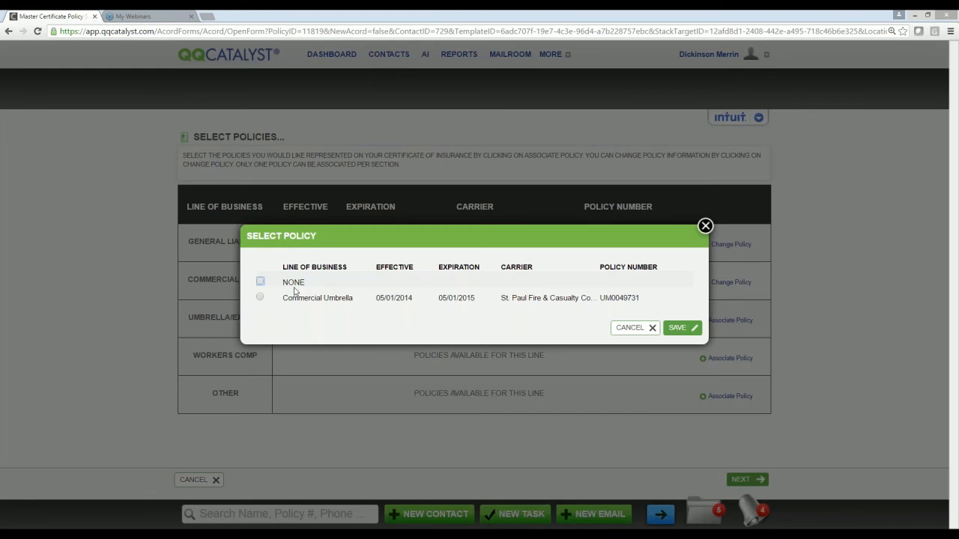
left_click(260, 298)
left_click(680, 328)
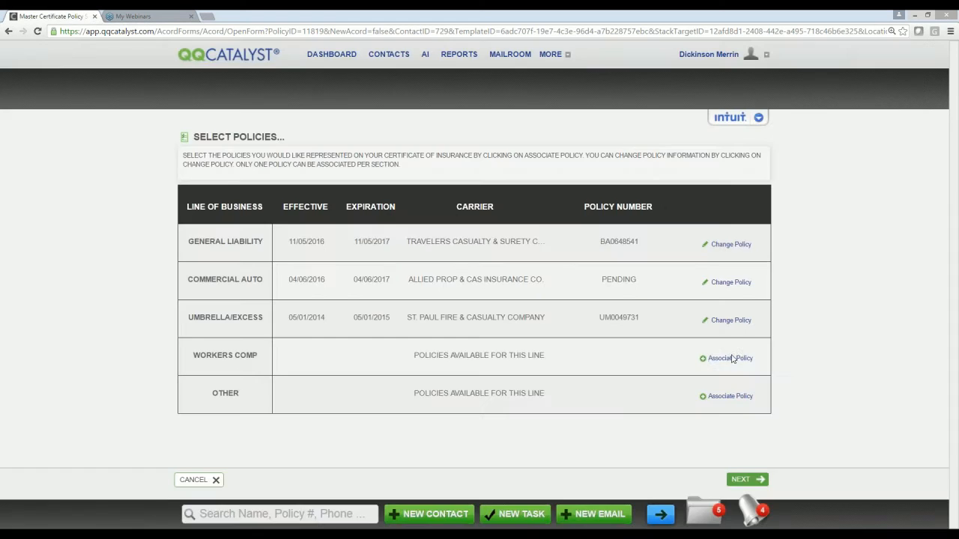
left_click(732, 359)
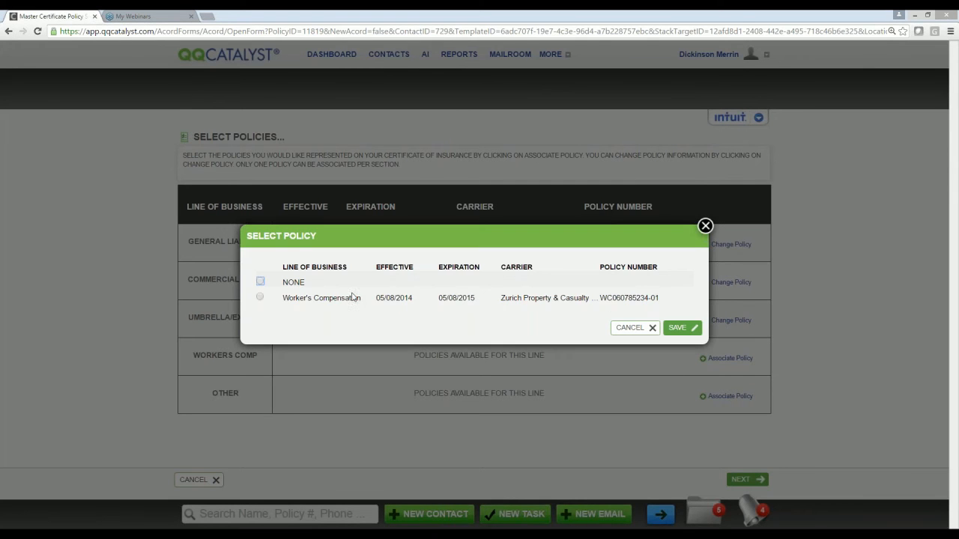
left_click(260, 297)
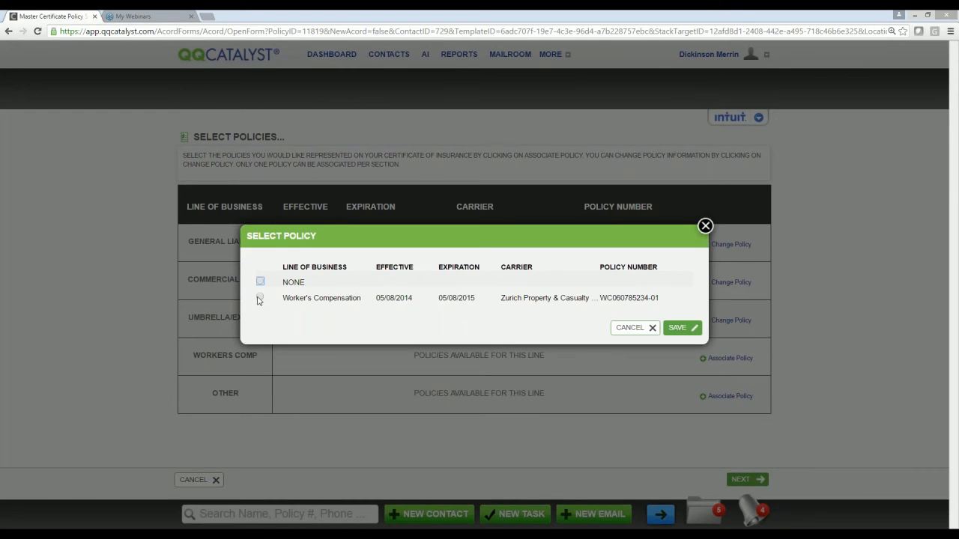
left_click(680, 328)
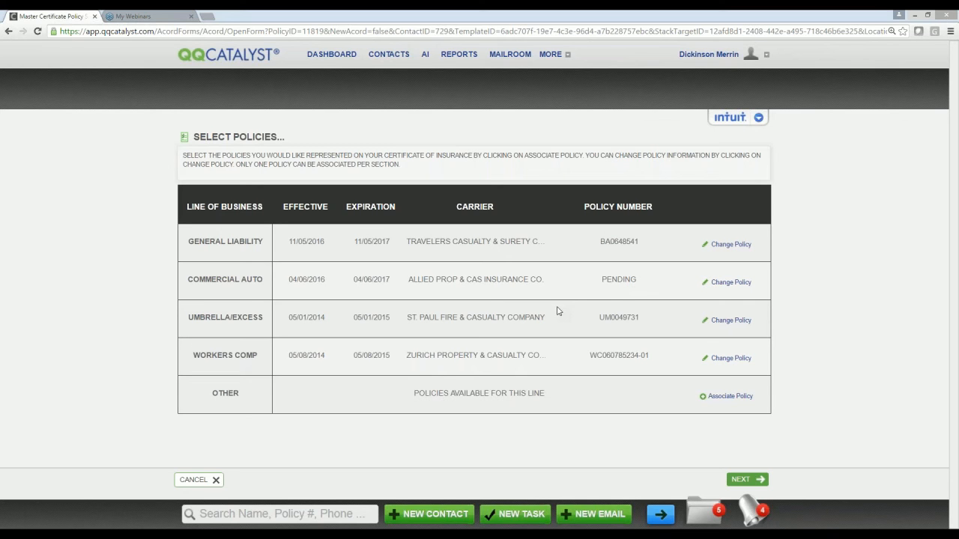
Associate the AM Best Bond policy with the Other line and generate the ACORD 25 certificate.
left_click(729, 397)
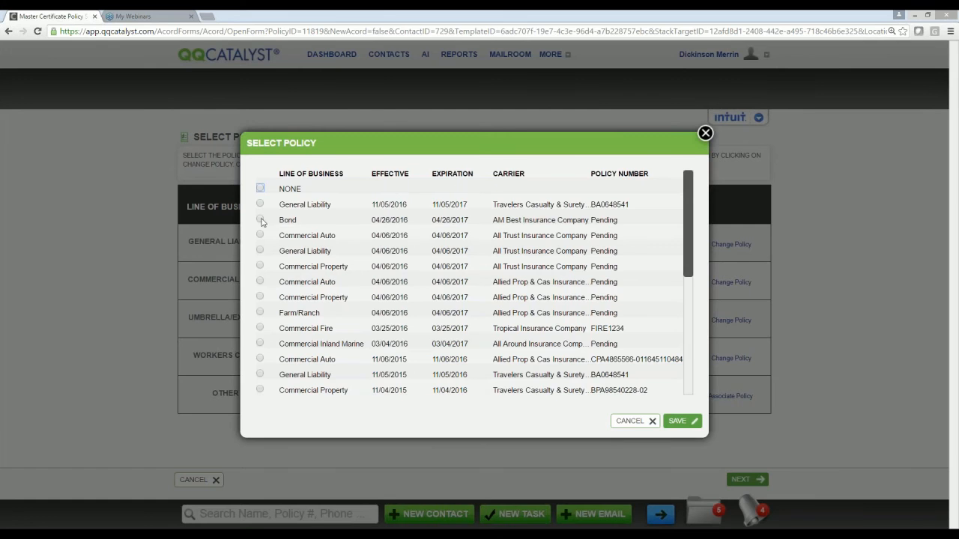
left_click(259, 219)
left_click(679, 421)
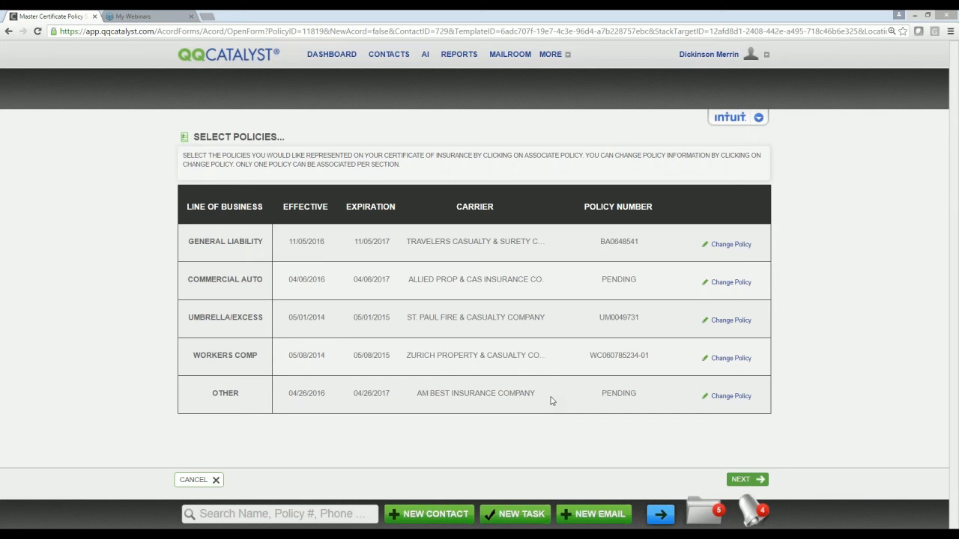
left_click(739, 479)
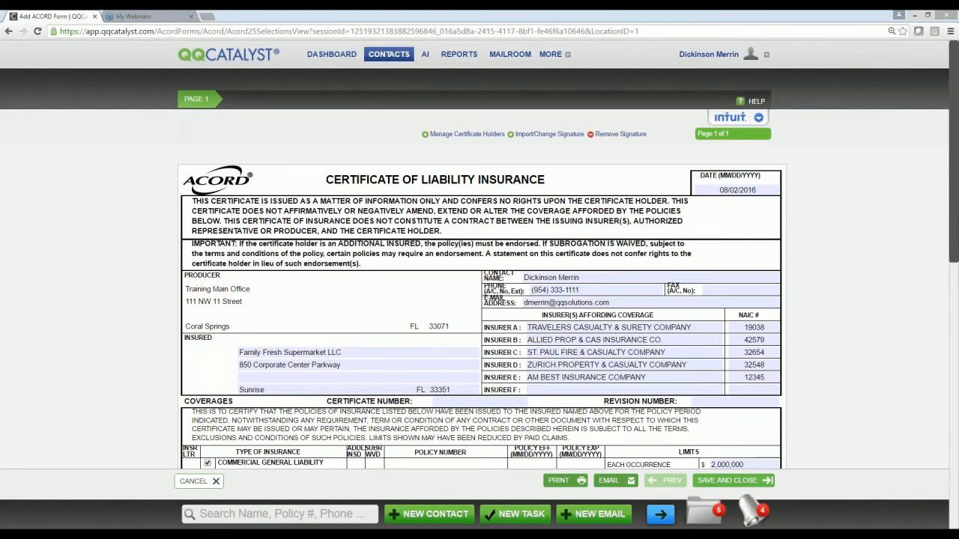
Review the certificate's Description of Operations field, then bring up the empty Certificate Holder List.
scroll(430, 325, "down", 10)
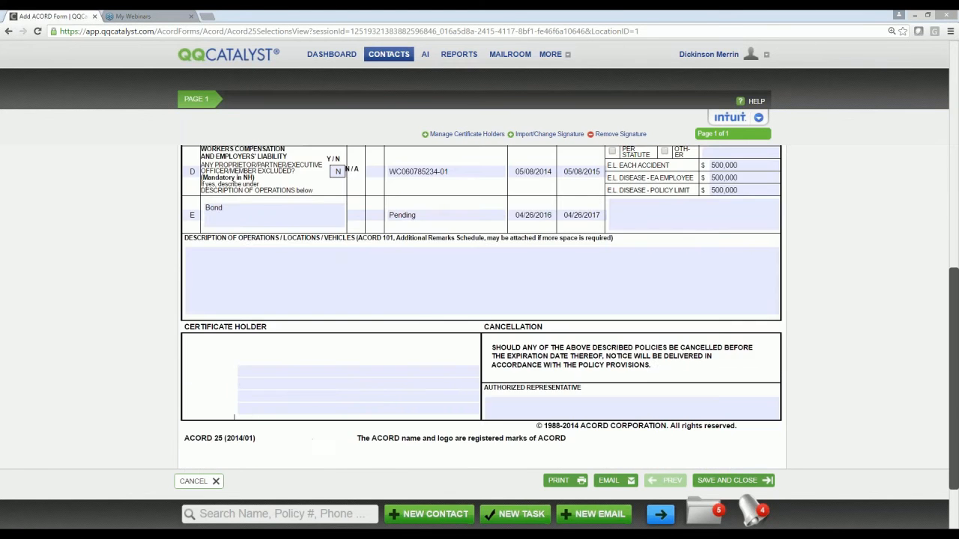
left_click(222, 273)
scroll(273, 373, "up", 5)
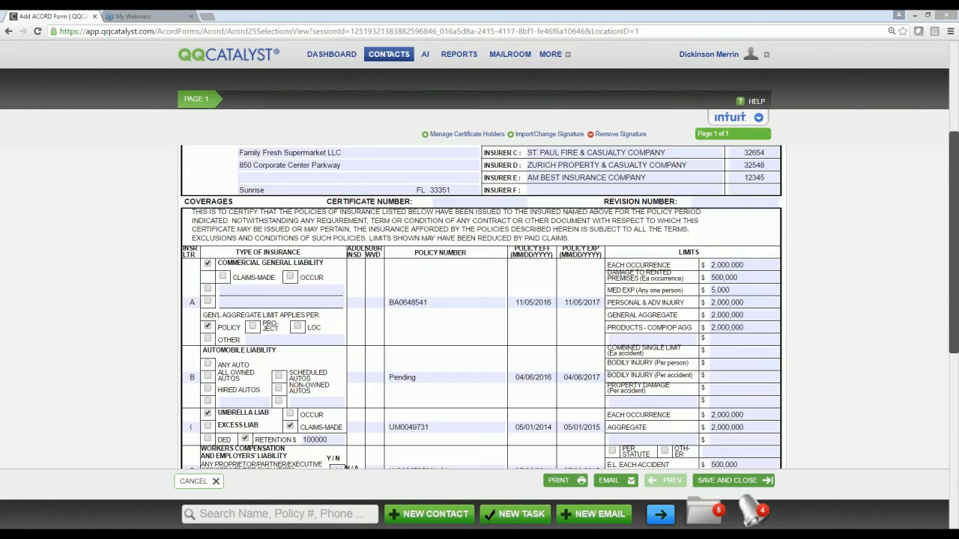
left_click(474, 135)
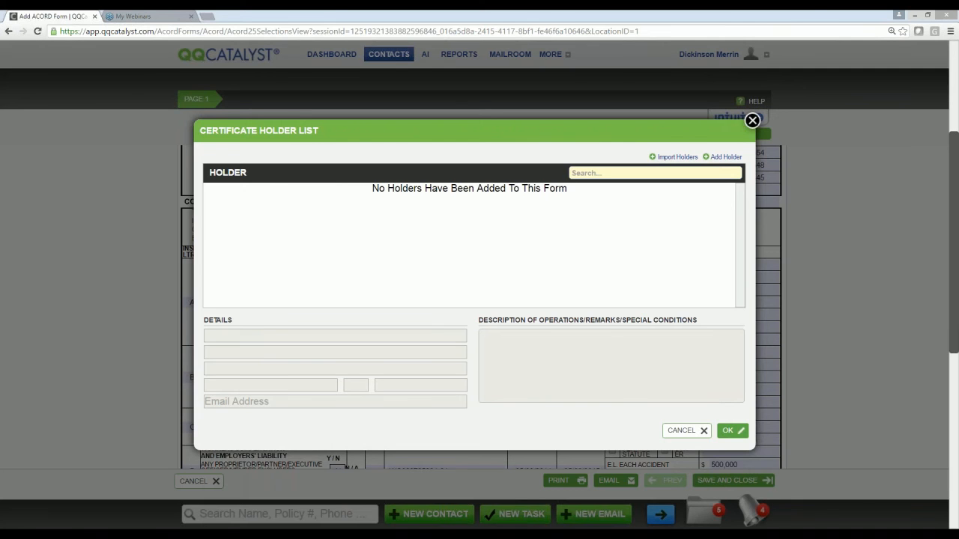
Add a new holder named City of Boynton Beach with attention line 'Attn: Building Dept'.
left_click(724, 158)
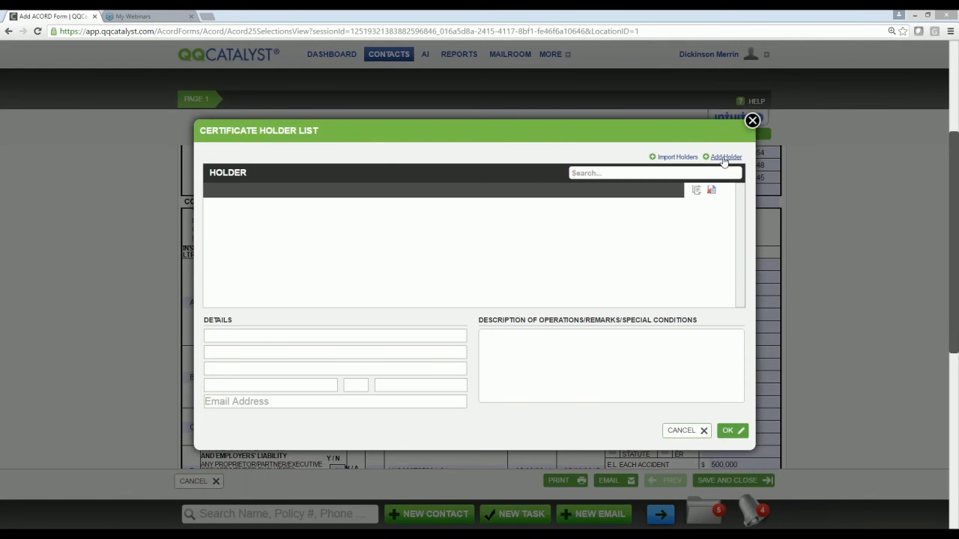
left_click(266, 333)
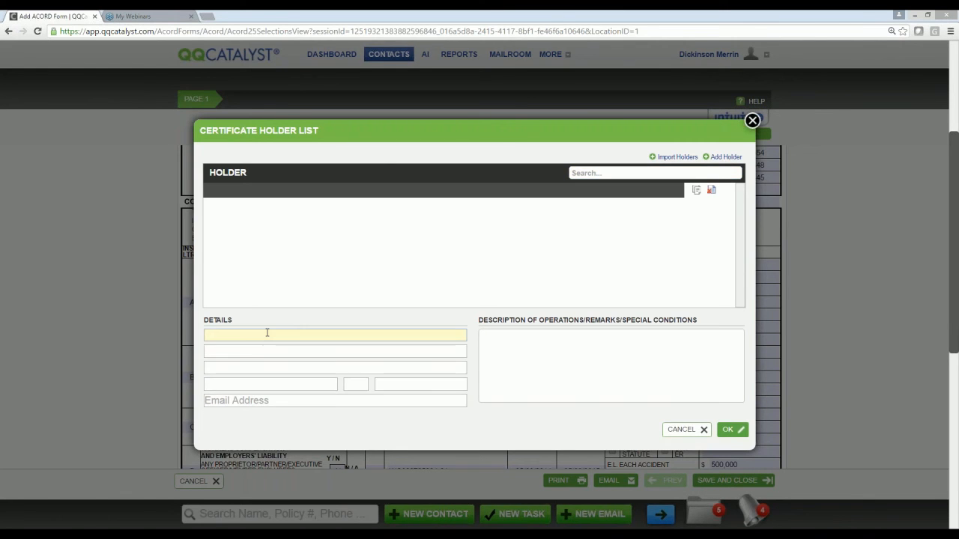
type("City of Boynton Beasc")
key("BackSpace")
key("BackSpace")
key("BackSpace")
type("ach")
key("Tab")
type("aT")
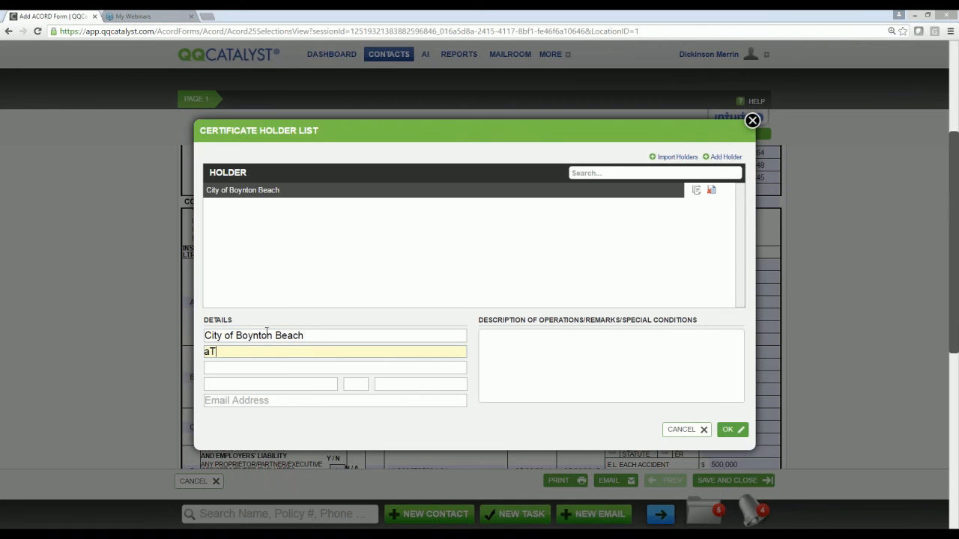
key("BackSpace")
key("BackSpace")
type("ATtn")
key("BackSpace")
key("BackSpace")
key("BackSpace")
type("ttn: Building Dept")
key("Tab")
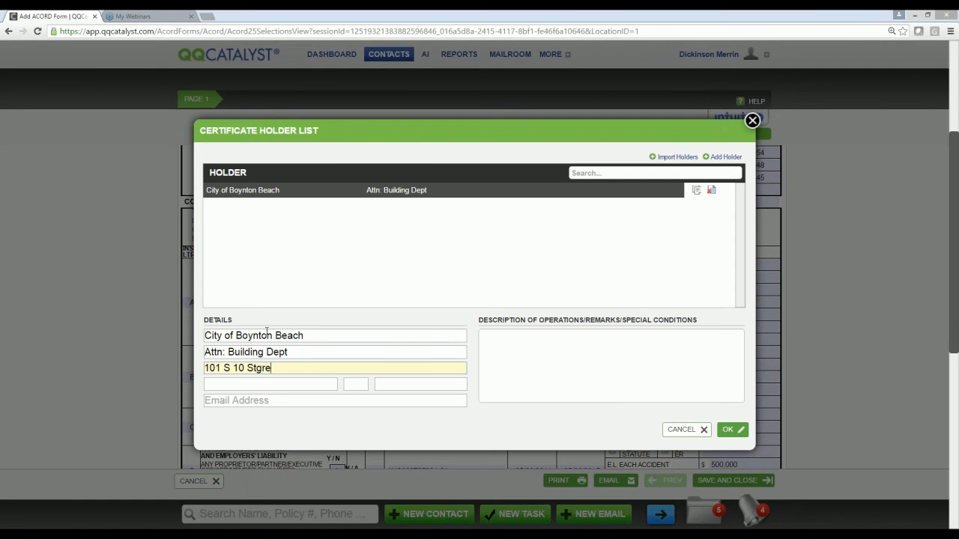
key("Tab")
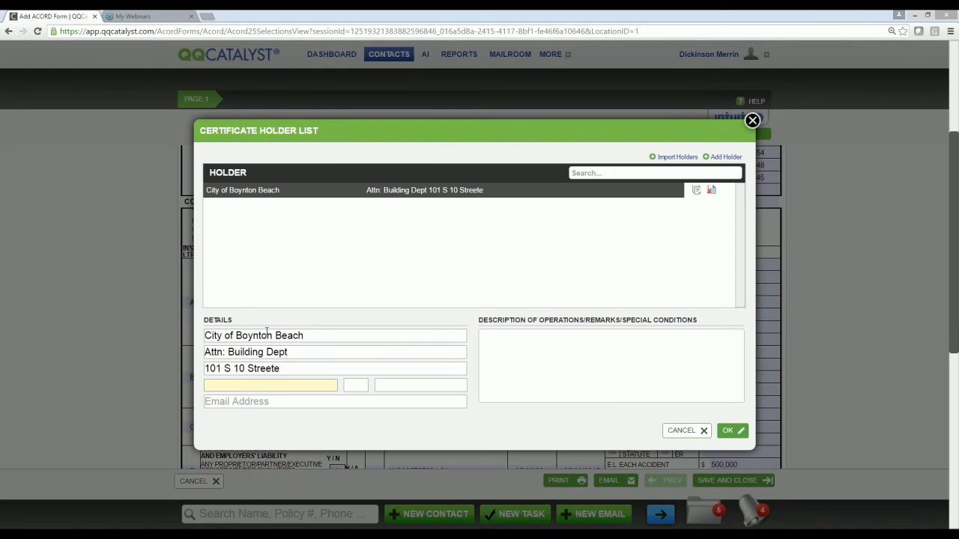
key("shift+Tab")
key("End")
key("BackSpace")
key("Tab")
type("bO")
key("BackSpace")
key("BackSpace")
type("B oy")
key("BackSpace")
key("BackSpace")
type("oynton Beach")
key("Tab")
type("FL")
key("Tab")
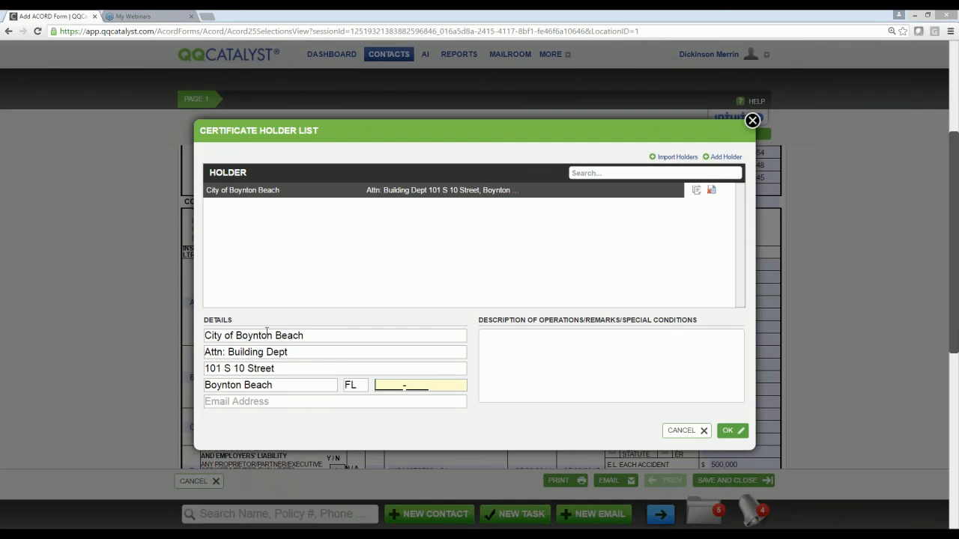
type("34464-")
Fill in the holder's e-mail and a remark that Boynton Beach is additional insured on a primary, non-contributory basis.
left_click(208, 402)
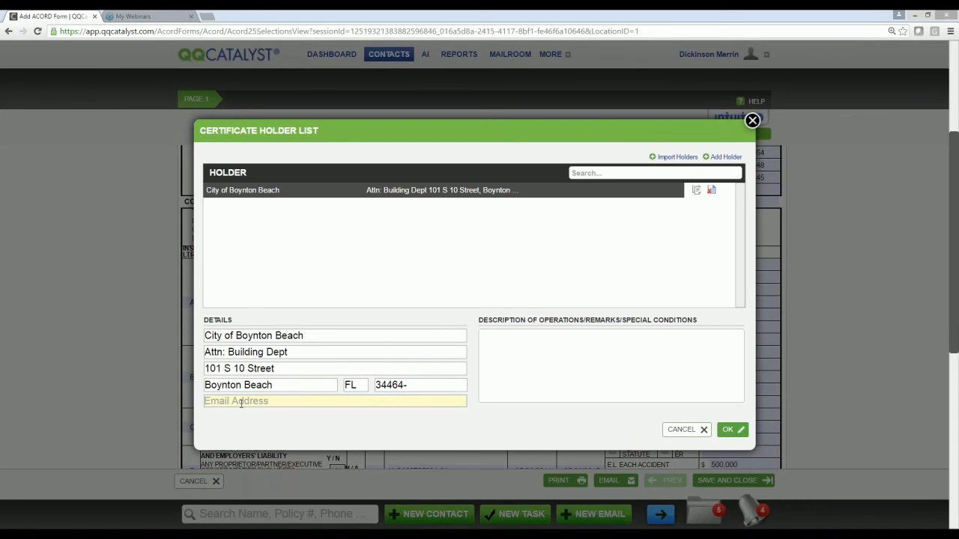
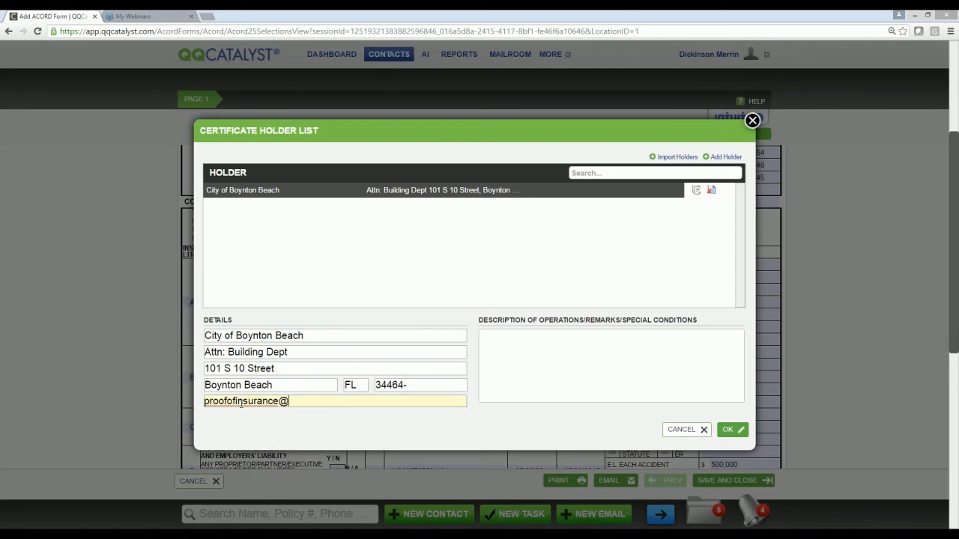
key("Tab")
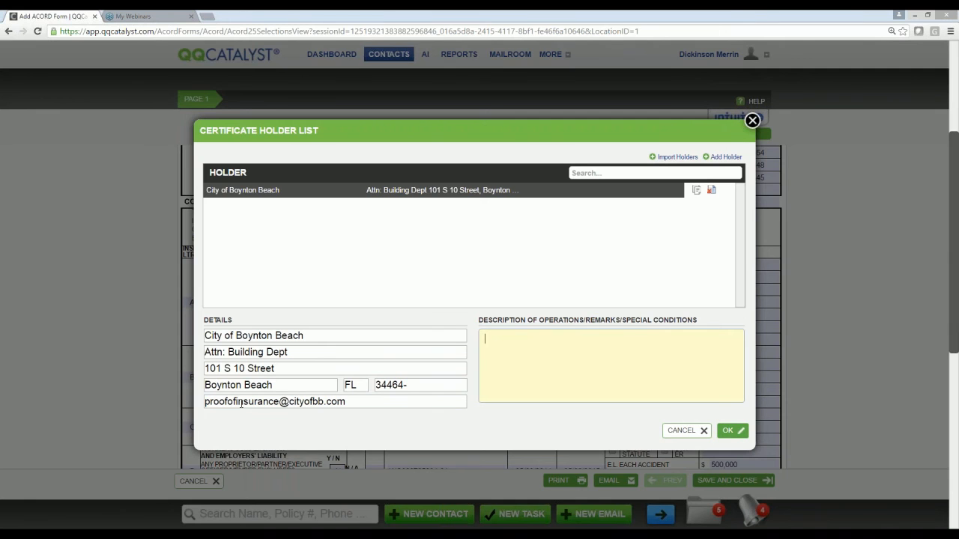
type("City of Boynton Beach is add")
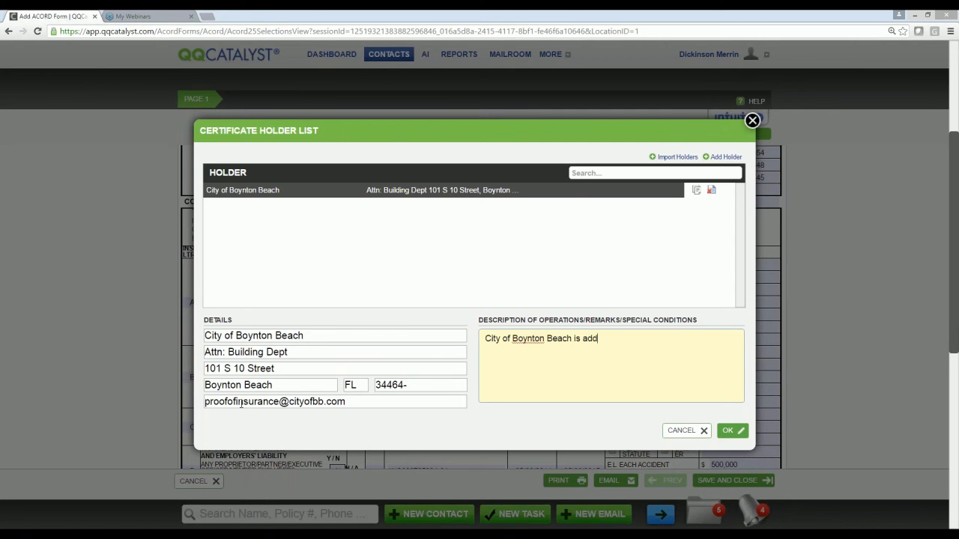
type("itional insured on a primary and non con")
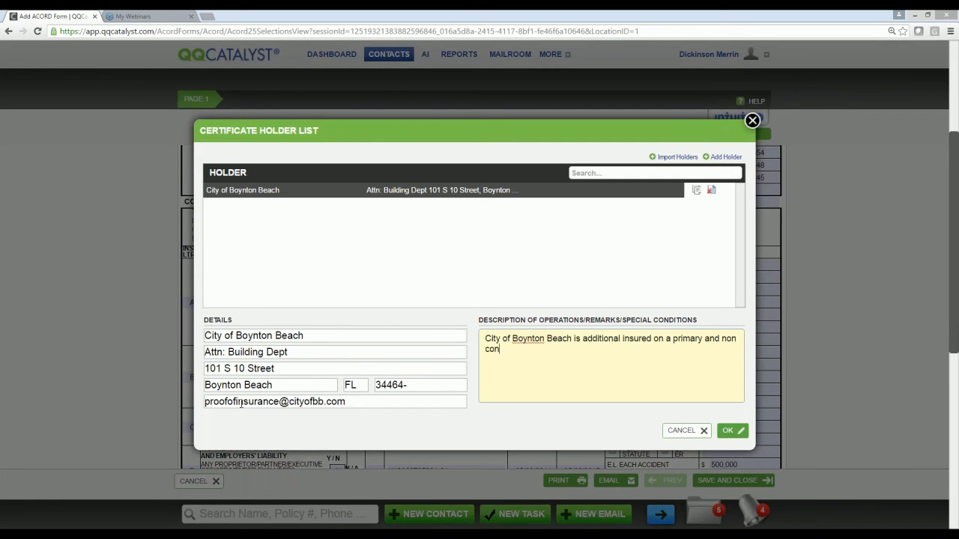
type("tributory basis.")
Apply the Boynton Beach holder to the form, check its Certificate Holder section, and reopen the holder list.
left_click(728, 431)
scroll(677, 360, "down", 6)
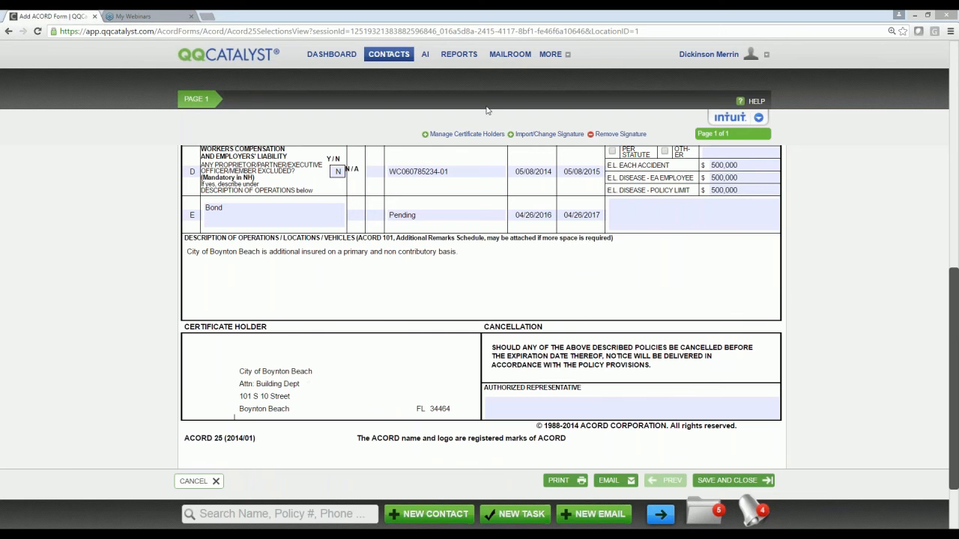
left_click(484, 134)
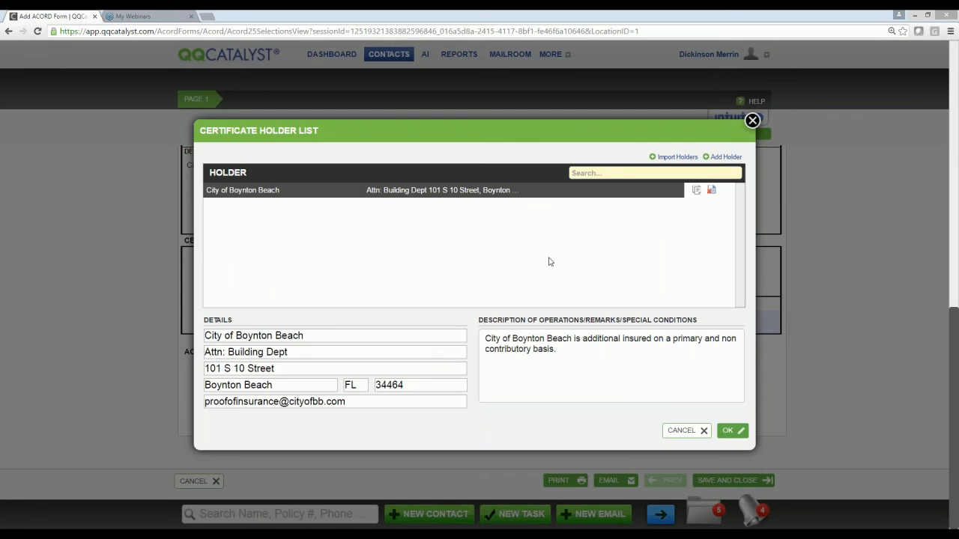
Import the Dayton, Daytona Beach and Deerfield Beach building departments from contact certificate holders.
left_click(676, 157)
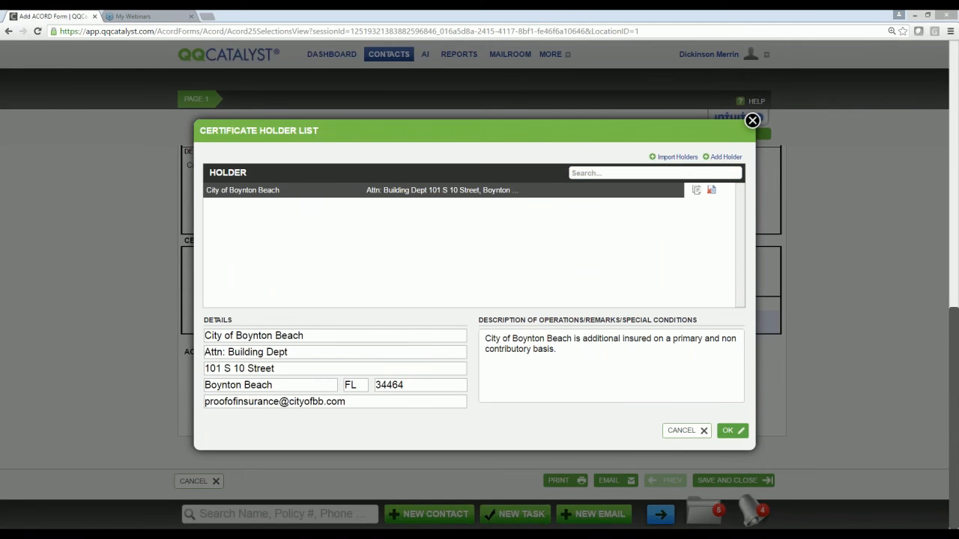
left_click(676, 158)
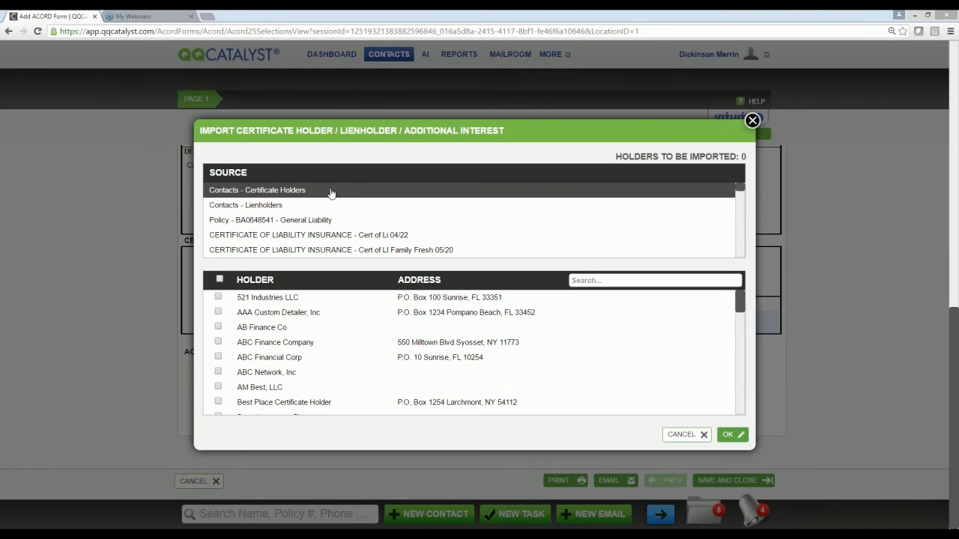
scroll(329, 348, "down", 3)
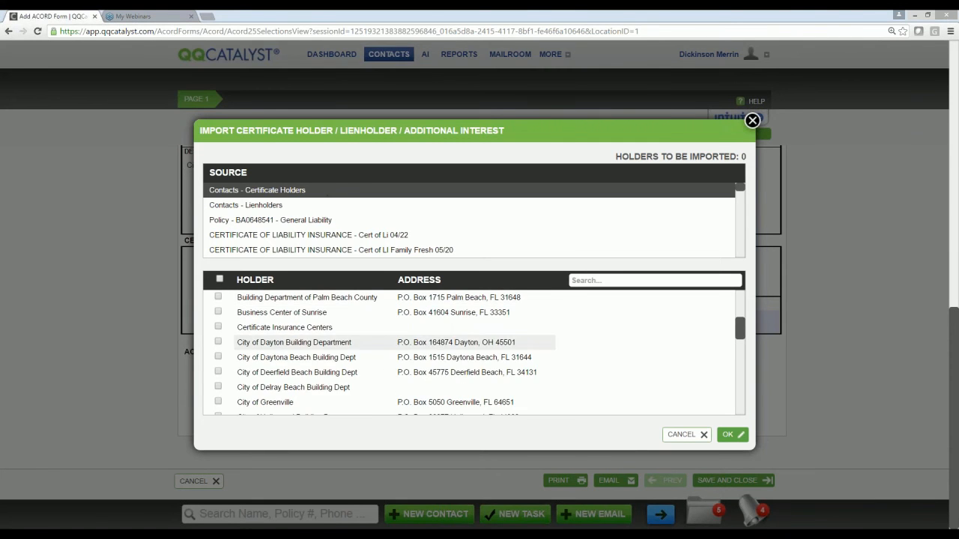
left_click(218, 341)
left_click(218, 356)
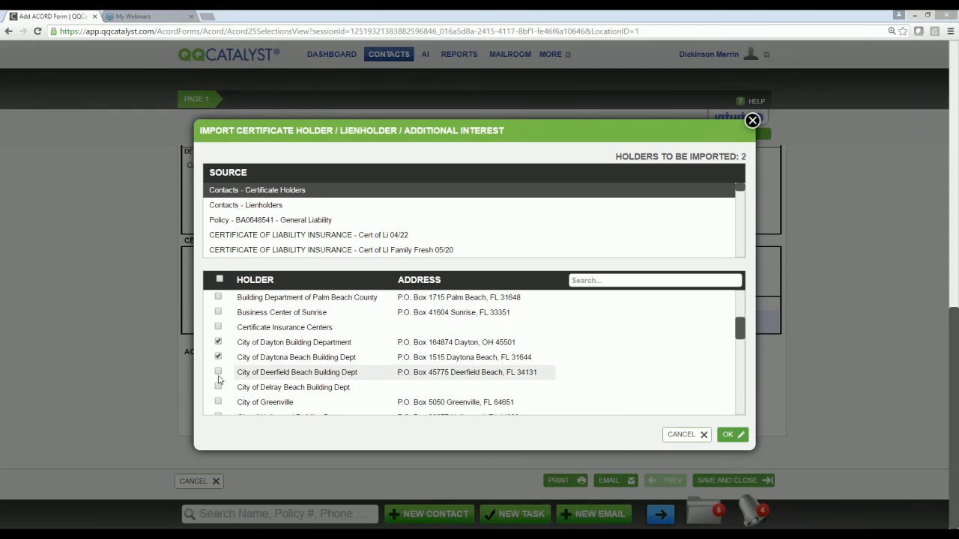
left_click(218, 371)
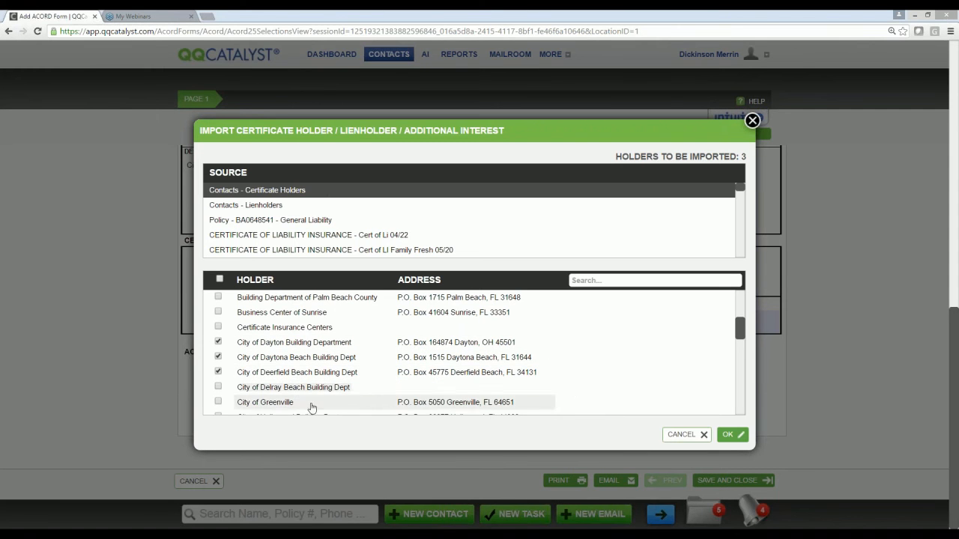
left_click(724, 436)
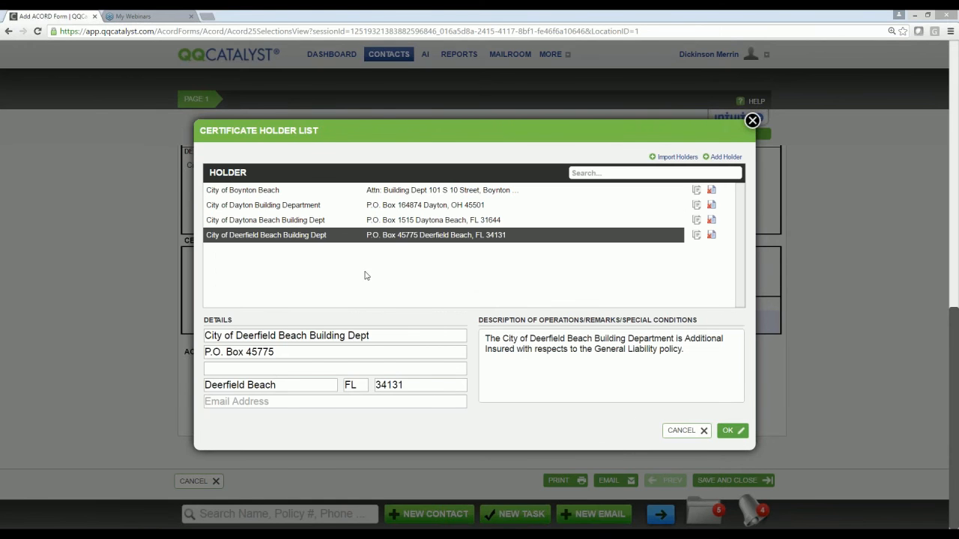
Review the details of each of the three imported building department holders.
left_click(378, 219)
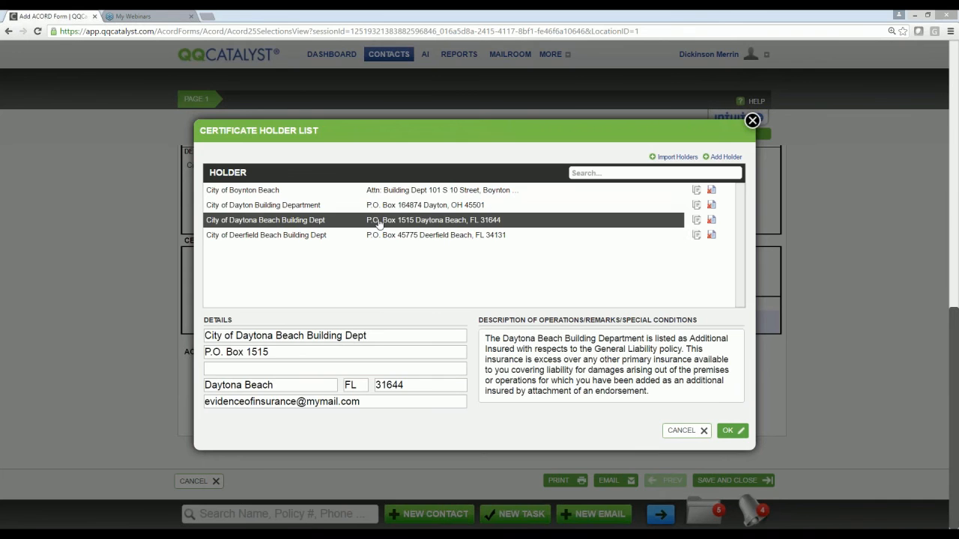
left_click(383, 208)
left_click(380, 219)
left_click(384, 234)
left_click(388, 208)
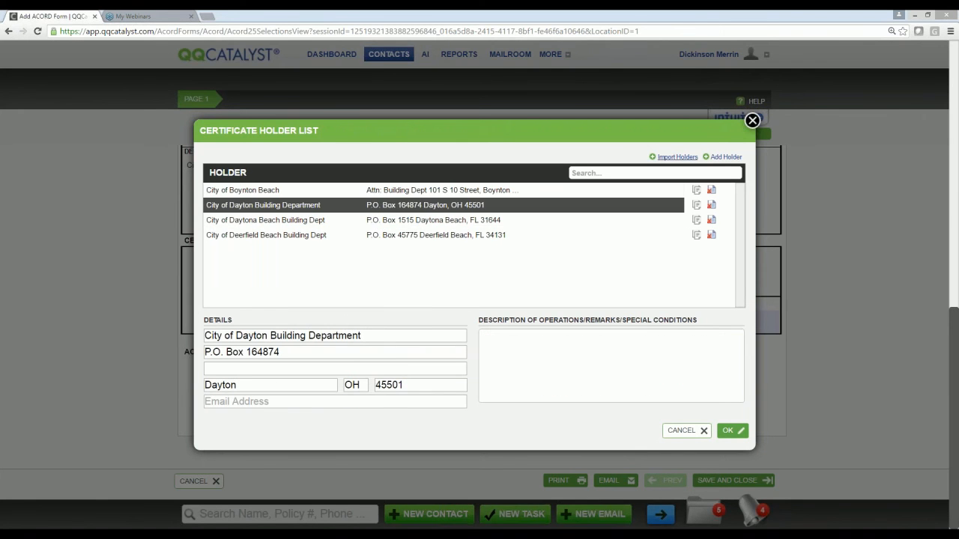
Mark lienholders Bank of America and GMAC Auto Finance, plus the Miami and Pasadena building departments.
left_click(678, 157)
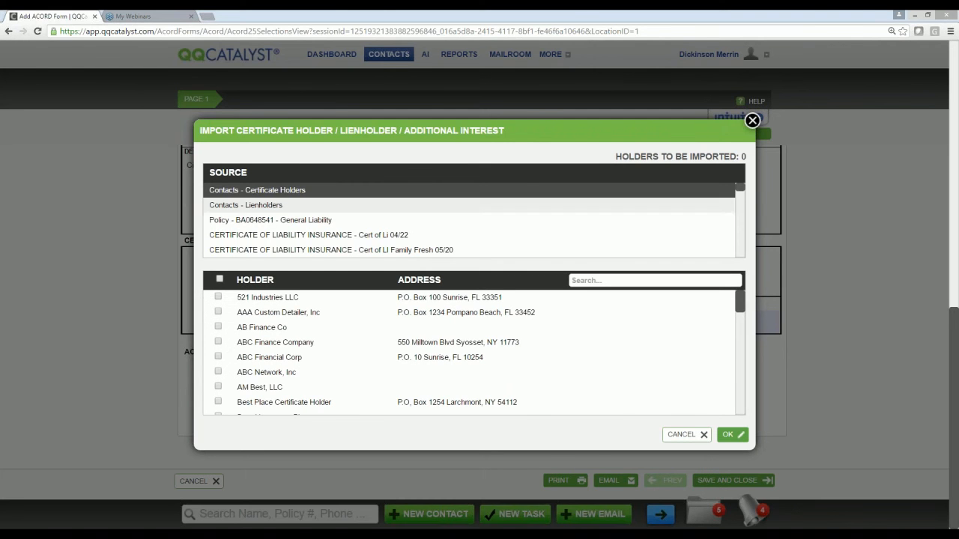
left_click(252, 207)
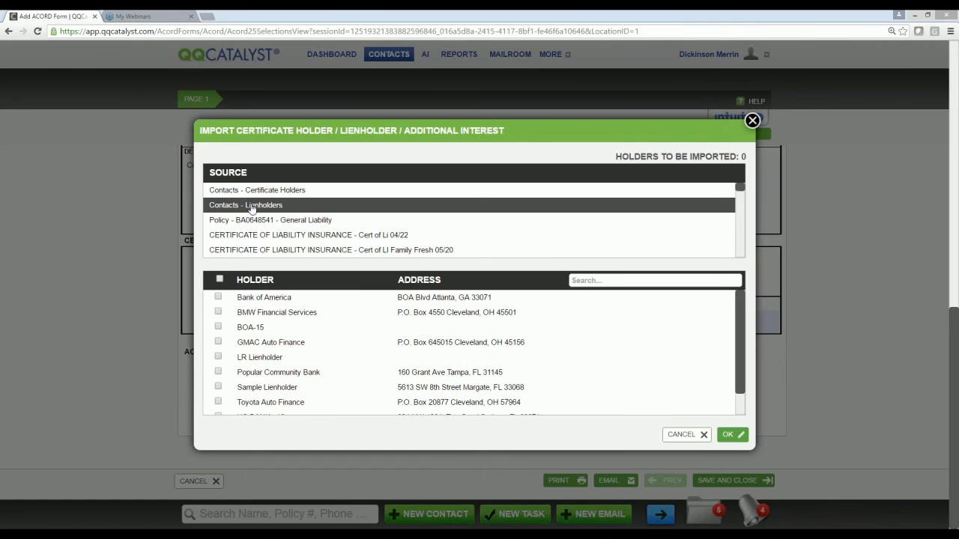
left_click(218, 296)
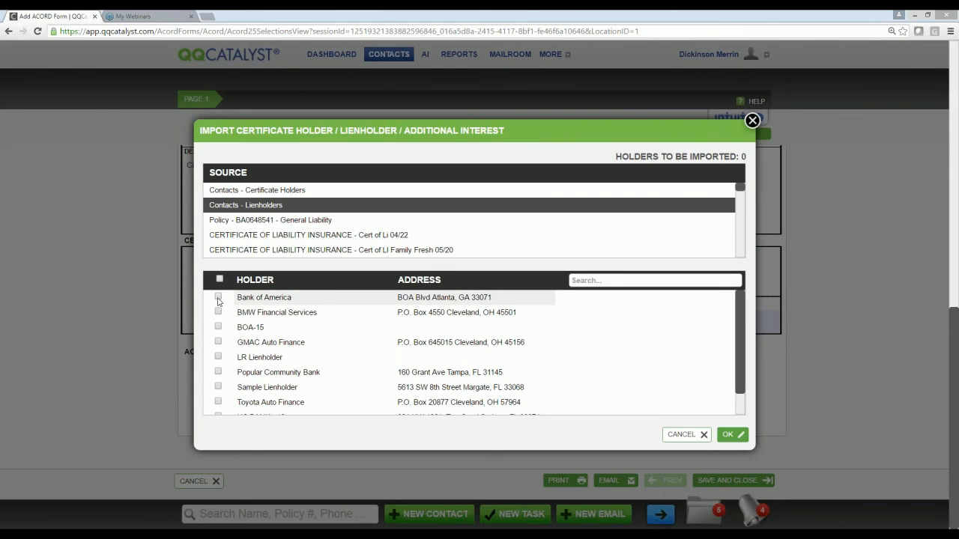
left_click(218, 342)
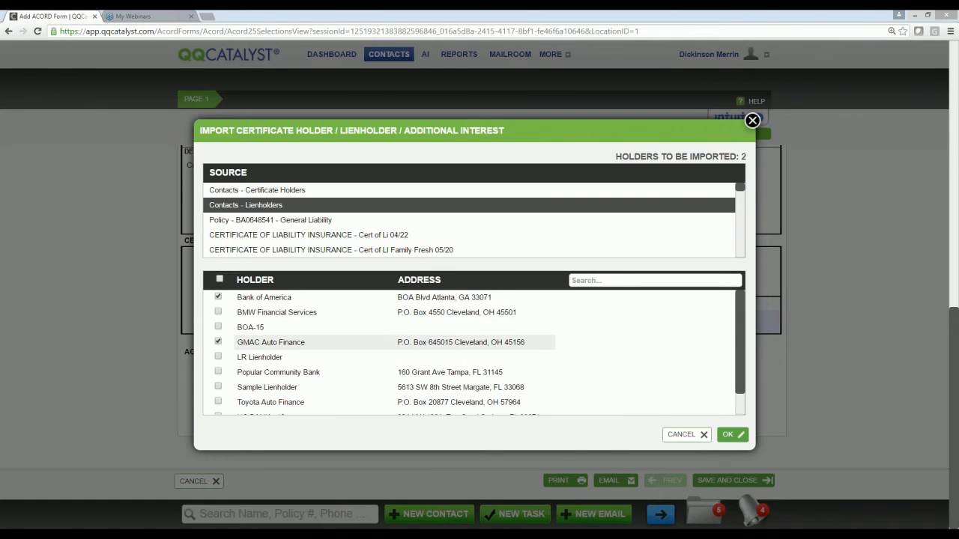
left_click(314, 221)
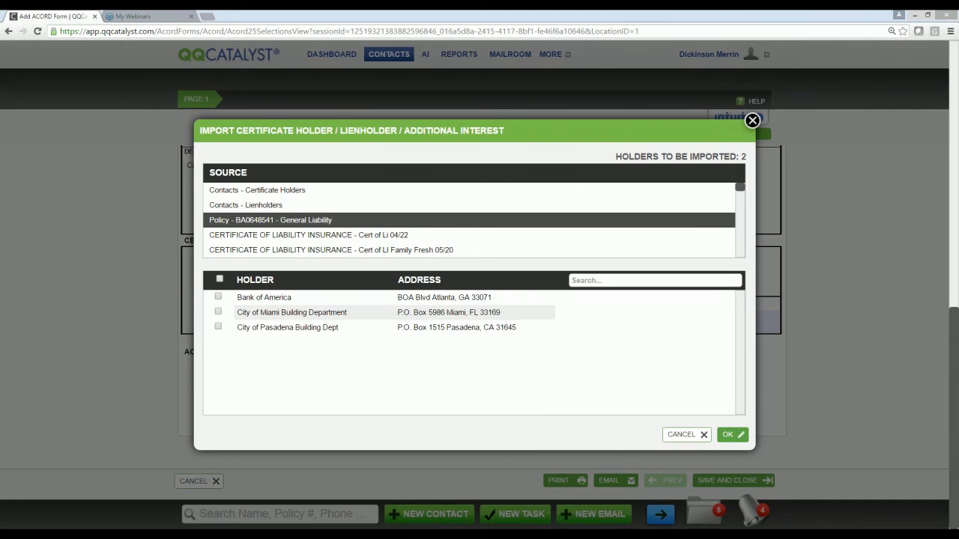
left_click(218, 313)
left_click(218, 327)
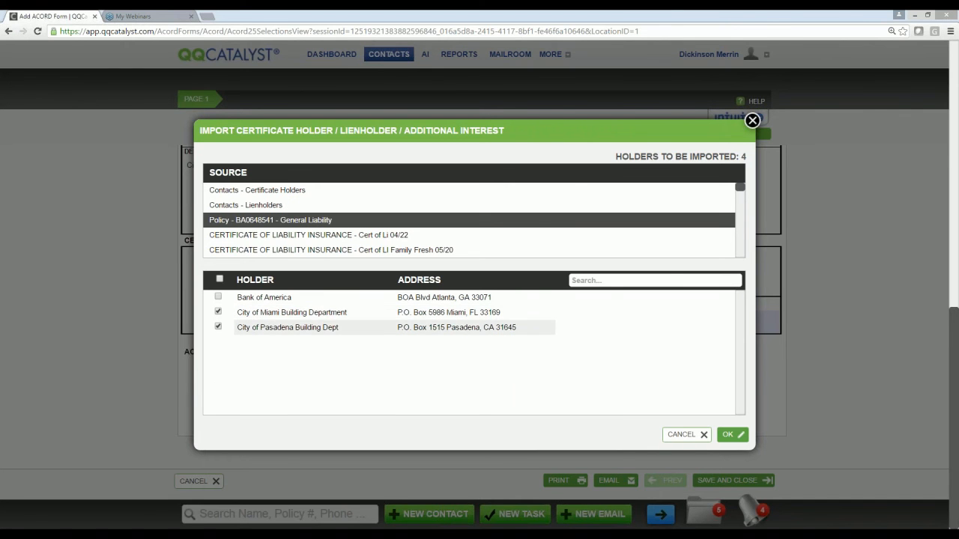
Add all four holders from the 04/06 Family Fresh Cert and import the eight marked holders.
scroll(372, 216, "down", 2)
scroll(525, 218, "up", 2)
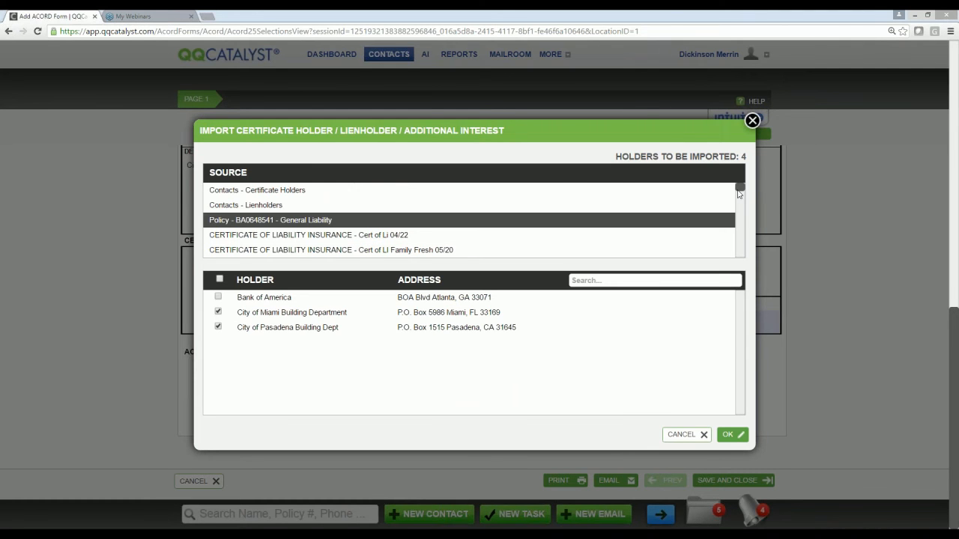
scroll(739, 194, "down", 2)
scroll(739, 194, "down", 1)
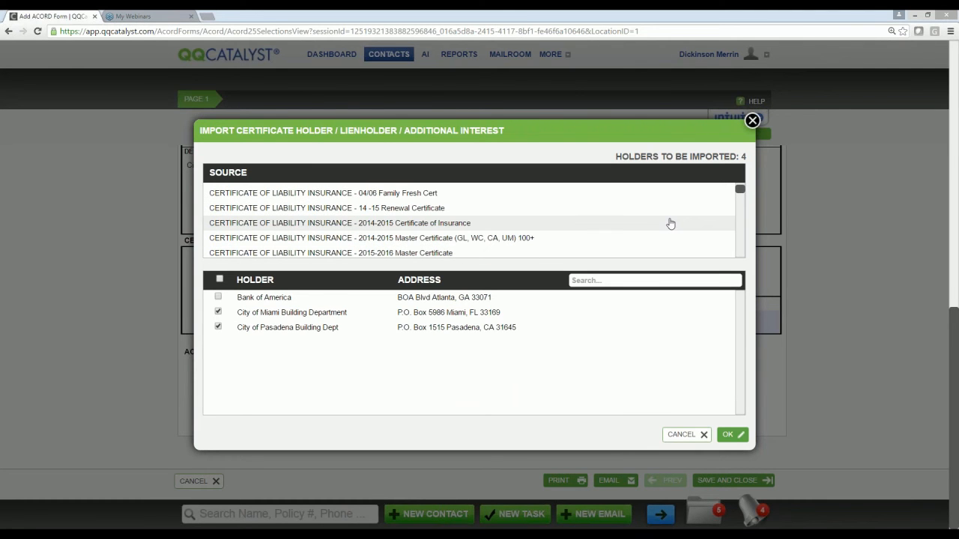
left_click(428, 197)
left_click(220, 279)
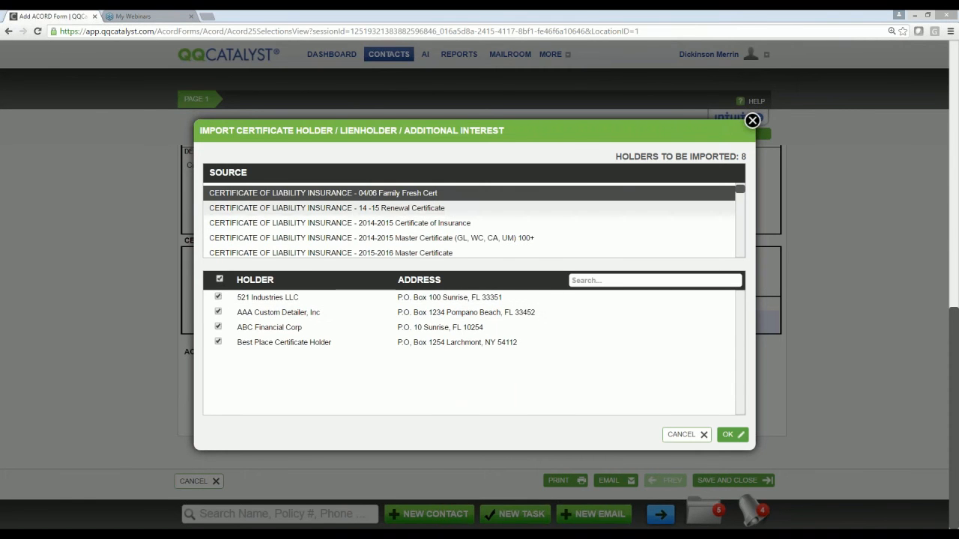
left_click(415, 209)
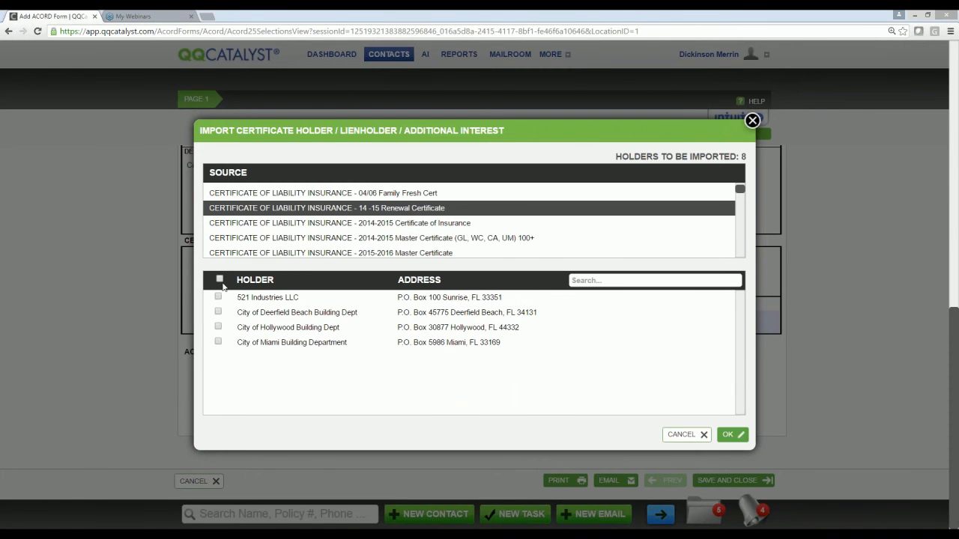
left_click(454, 227)
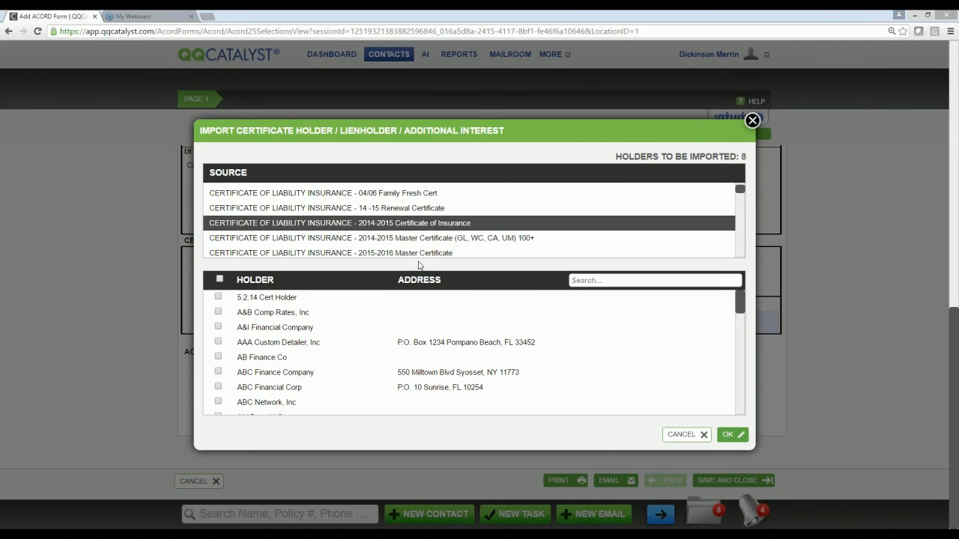
left_click(520, 239)
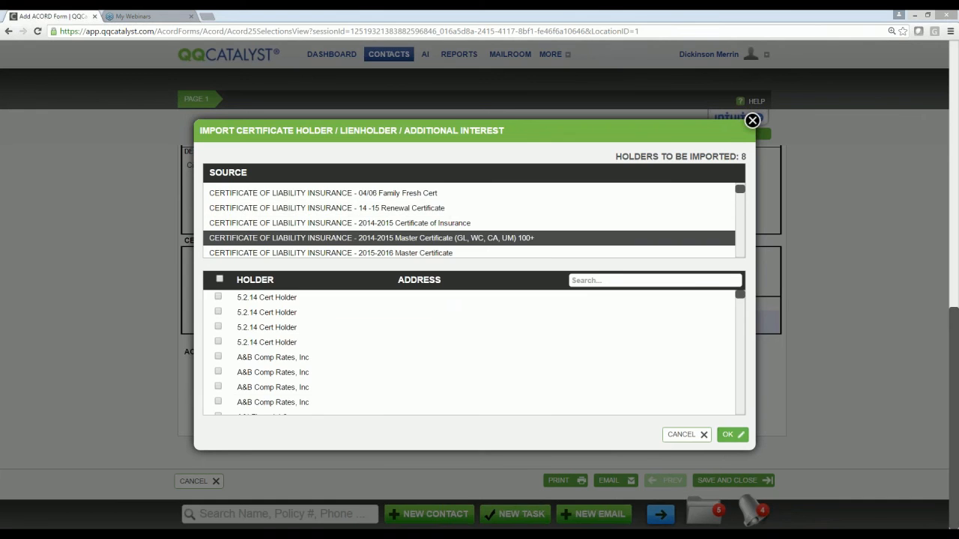
left_click(721, 433)
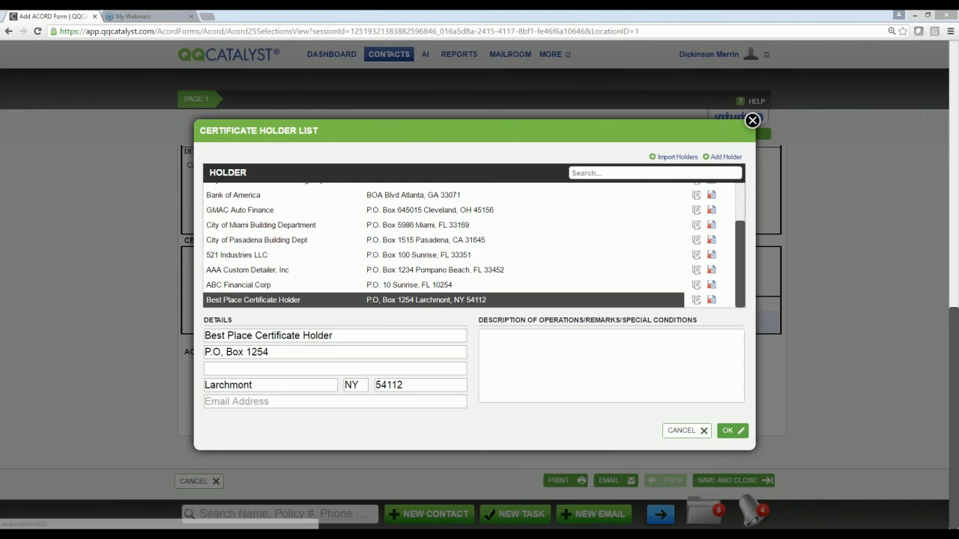
Review the GMAC and Bank of America holders, then apply the holder list to the certificate.
left_click(408, 210)
left_click(433, 197)
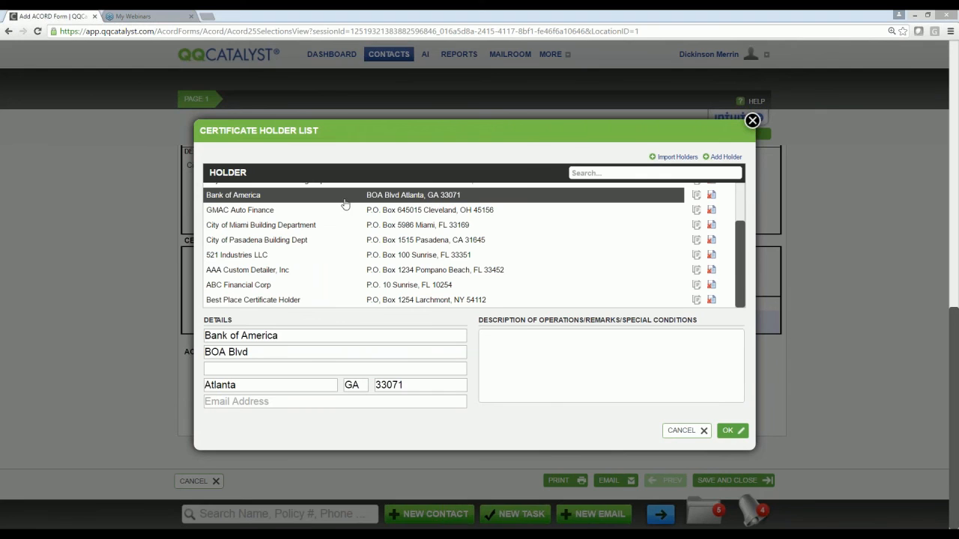
left_click(232, 403)
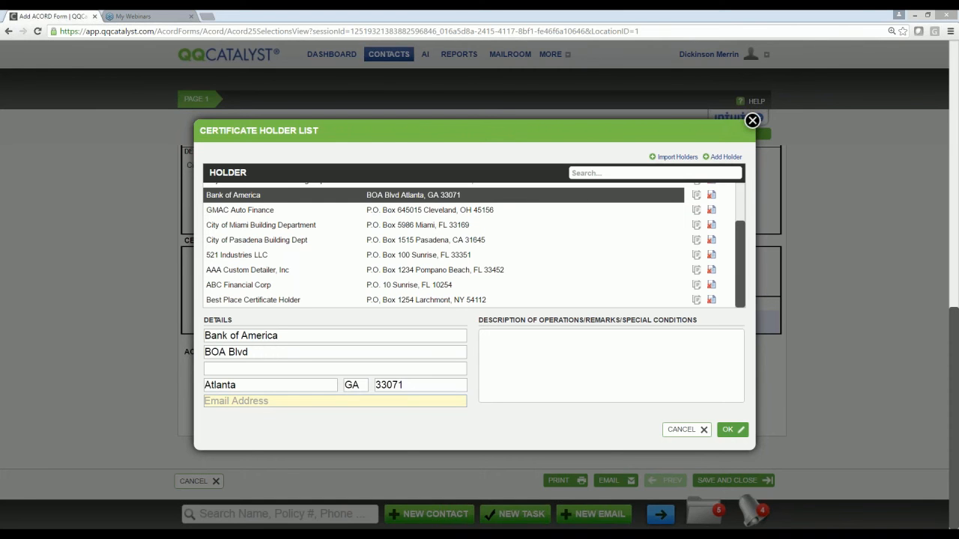
left_click(730, 432)
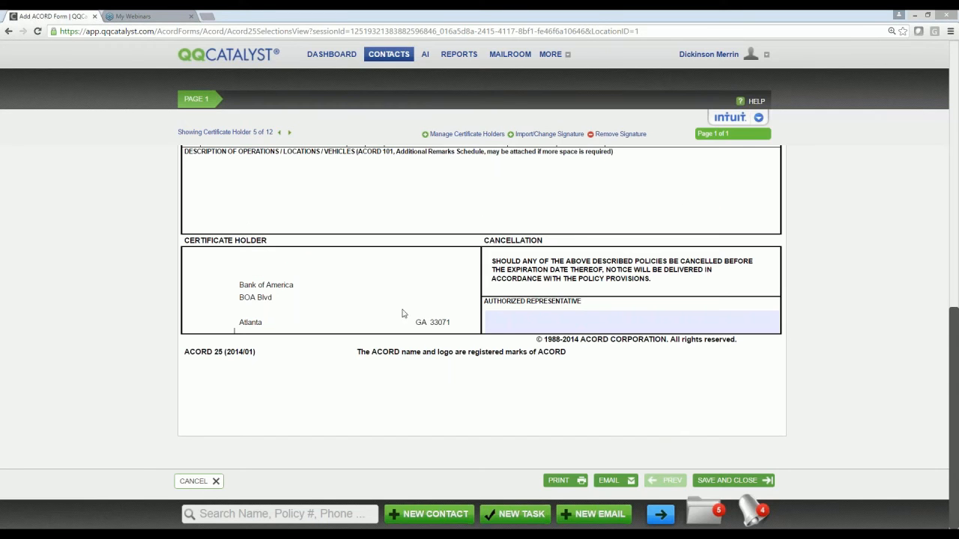
Page back to the City of Dayton copy and forward to City of Miami, then reopen the holder list.
left_click(281, 133)
left_click(280, 133)
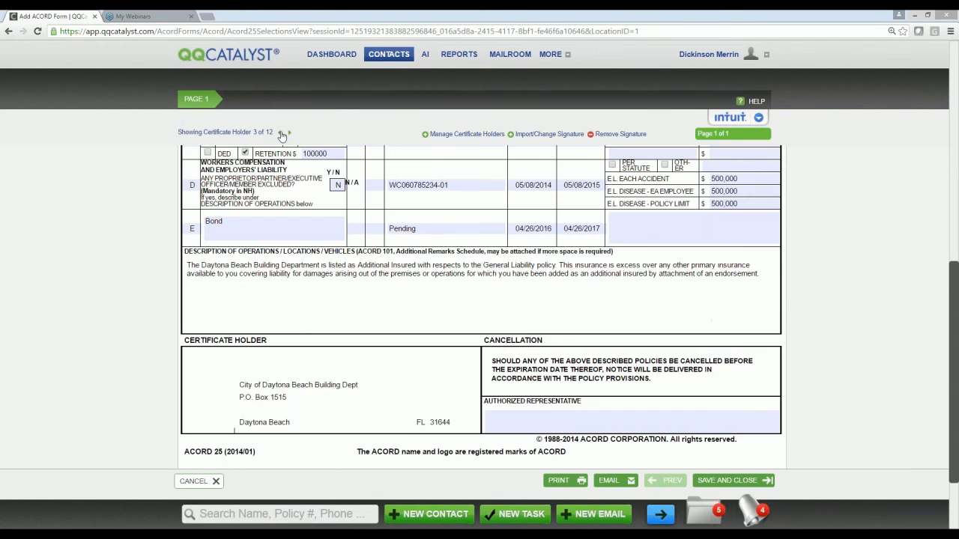
left_click(280, 133)
left_click(290, 133)
left_click(290, 132)
left_click(290, 132)
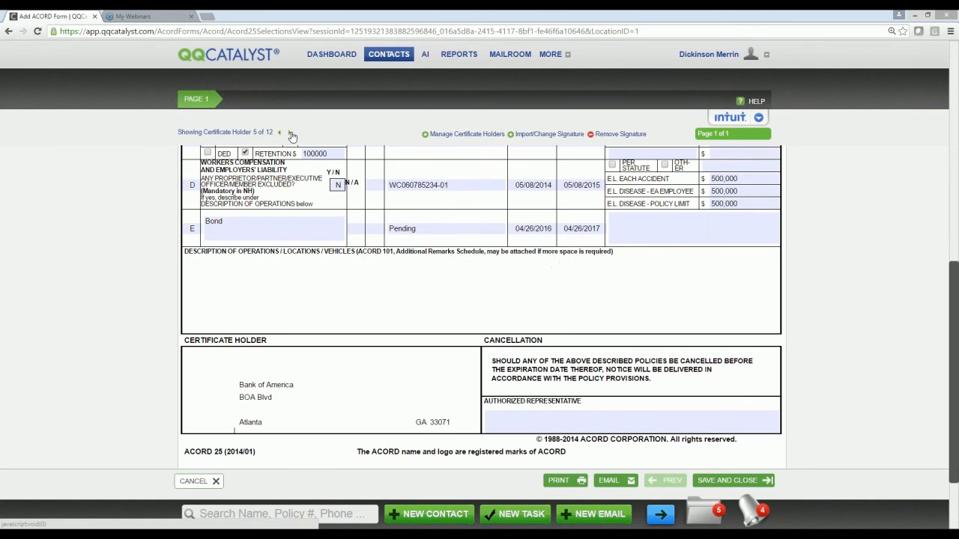
left_click(290, 133)
left_click(290, 132)
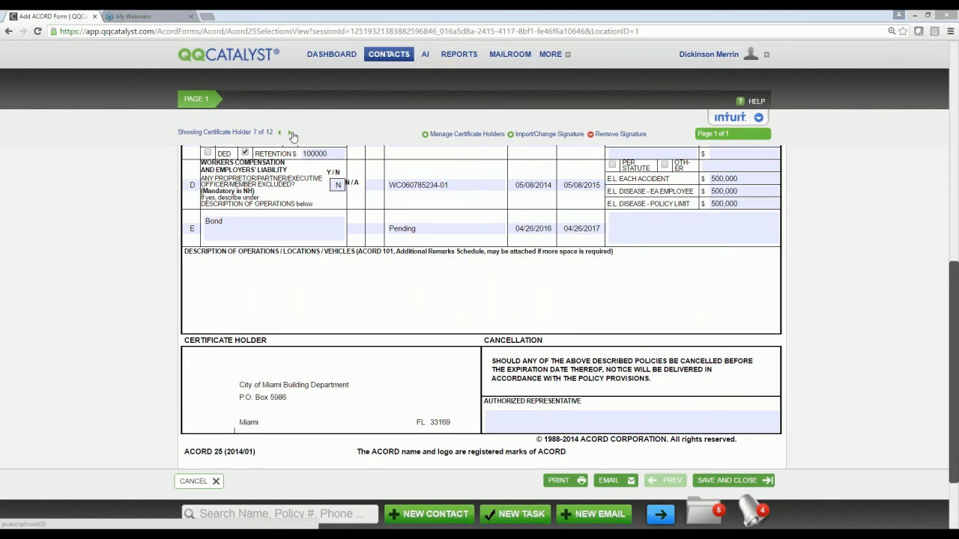
left_click(452, 134)
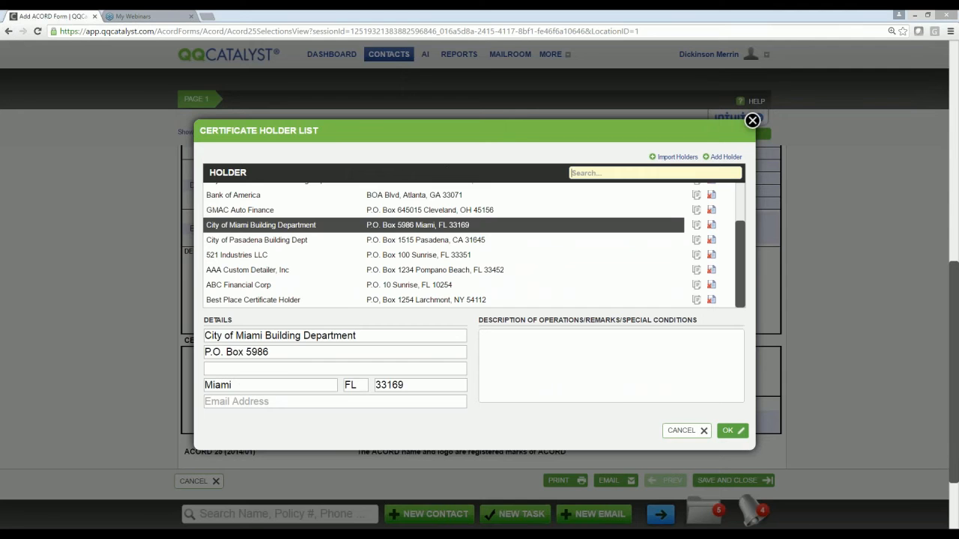
Duplicate the City of Daytona Beach Building Dept holder's remarks paragraph and save it to the form.
left_click(432, 195)
scroll(432, 196, "up", 2)
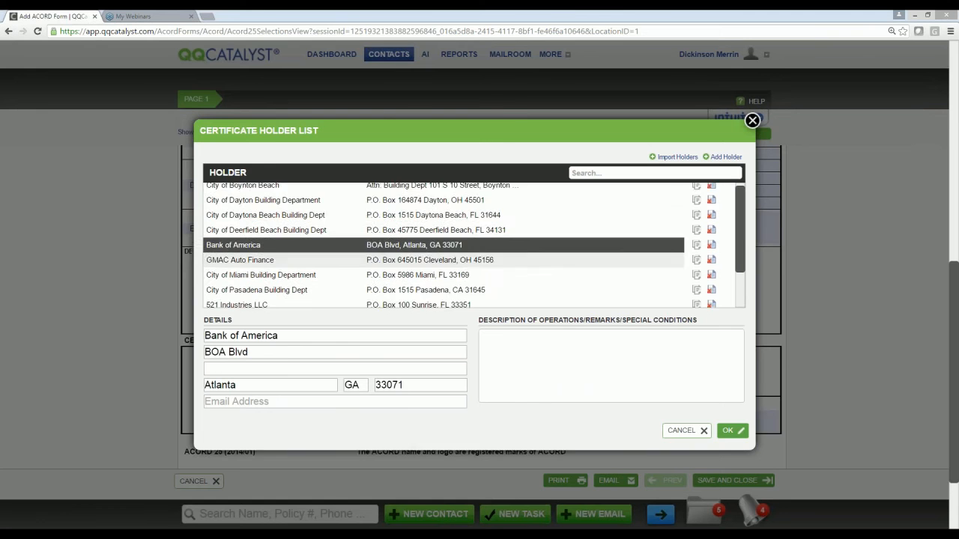
left_click(432, 190)
left_click(433, 205)
left_click(434, 219)
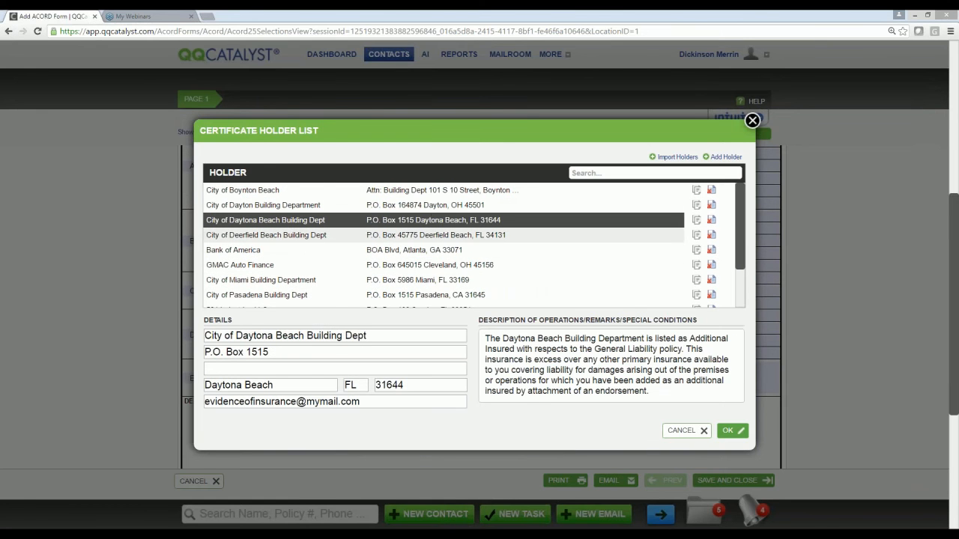
left_click_drag(648, 391, 426, 330)
key("ctrl+c")
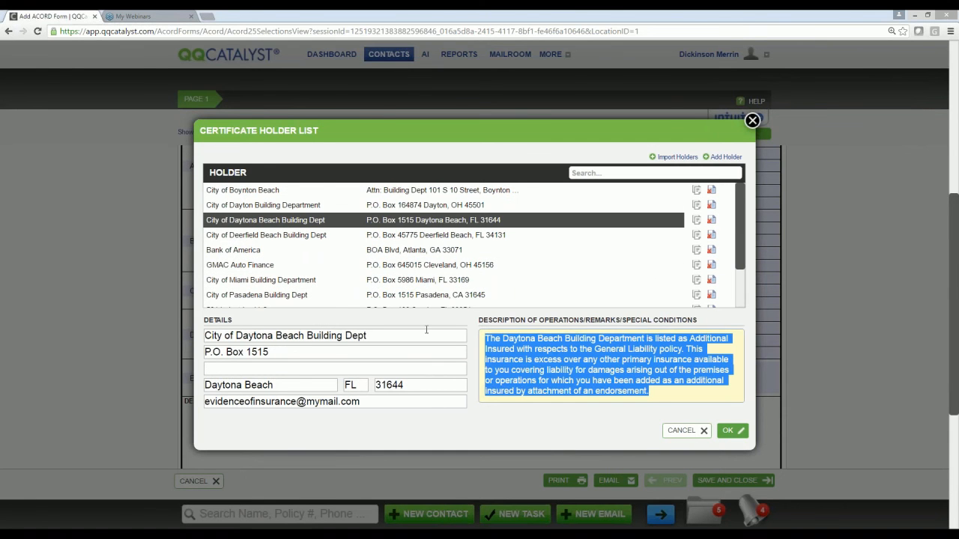
left_click(658, 392)
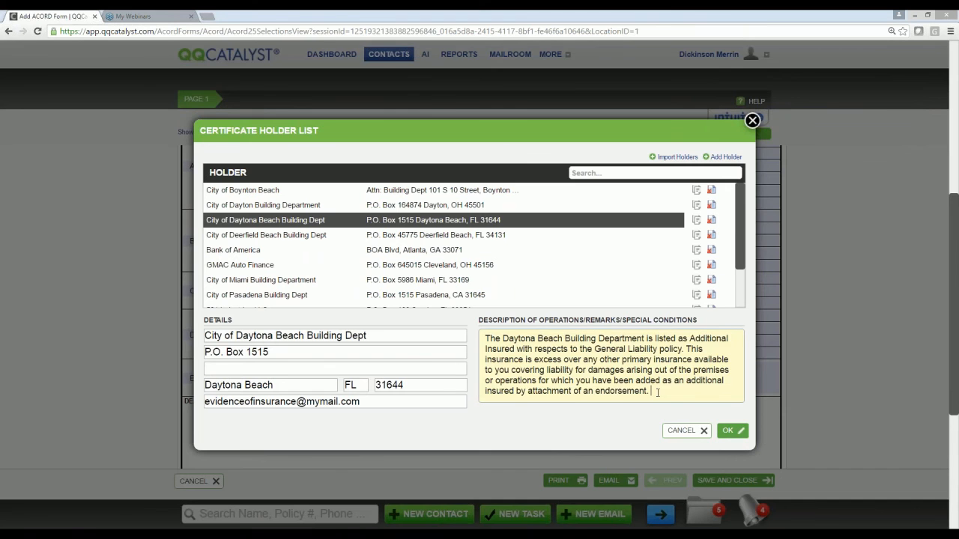
key("ctrl+v")
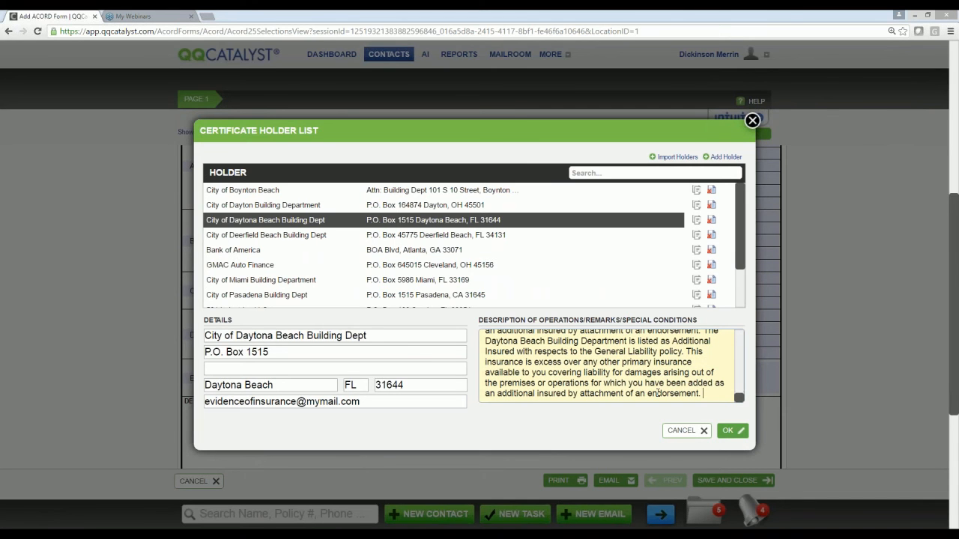
left_click(732, 430)
scroll(577, 405, "down", 2)
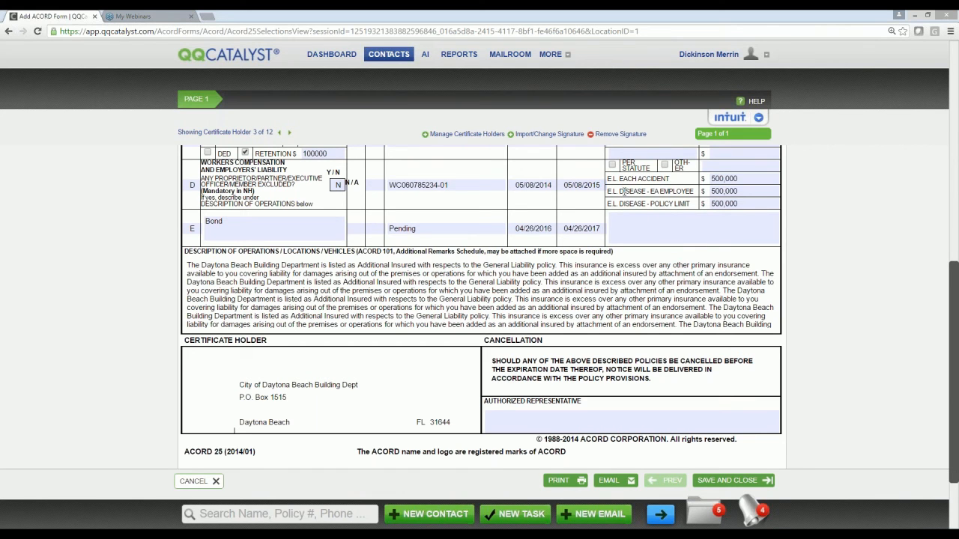
Place the first saved handwritten signature in the certificate's Authorized Representative box.
left_click(554, 135)
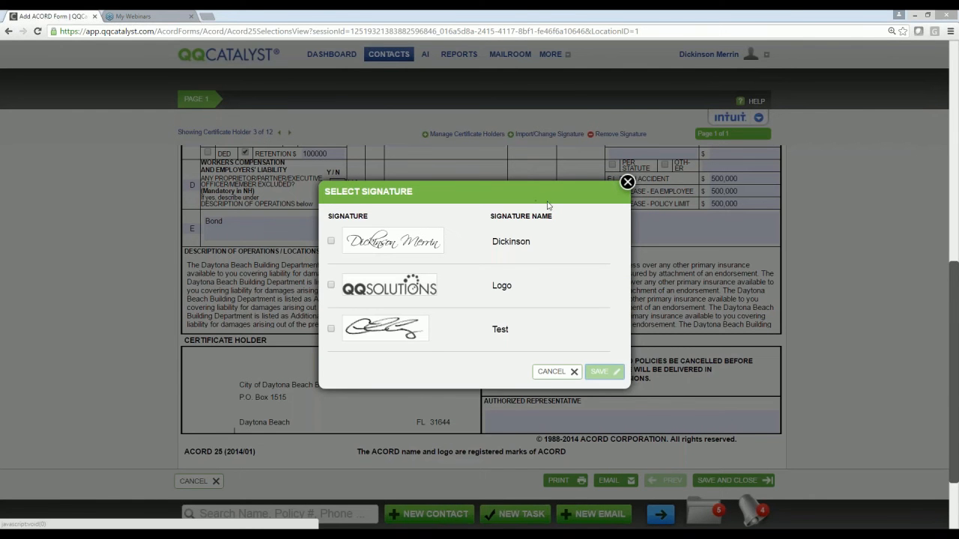
left_click(331, 241)
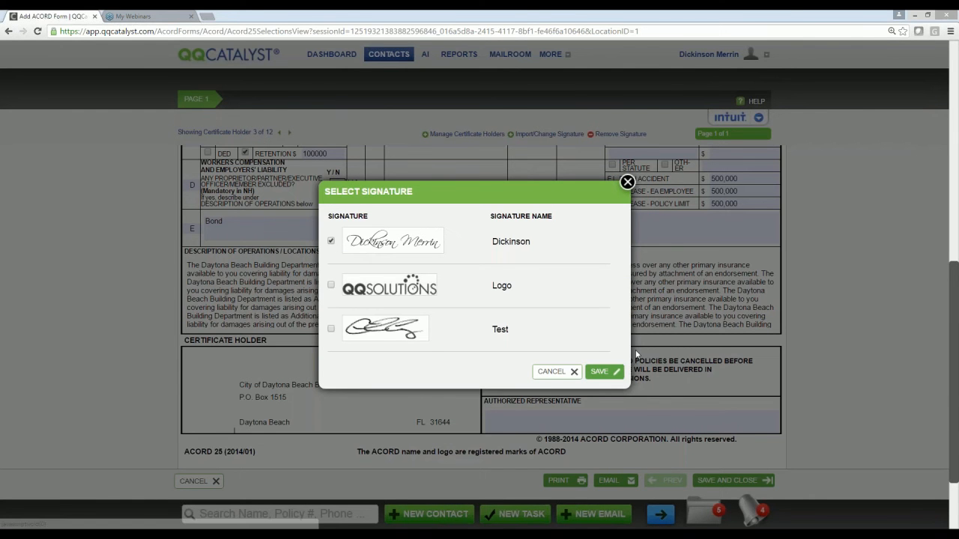
left_click(601, 373)
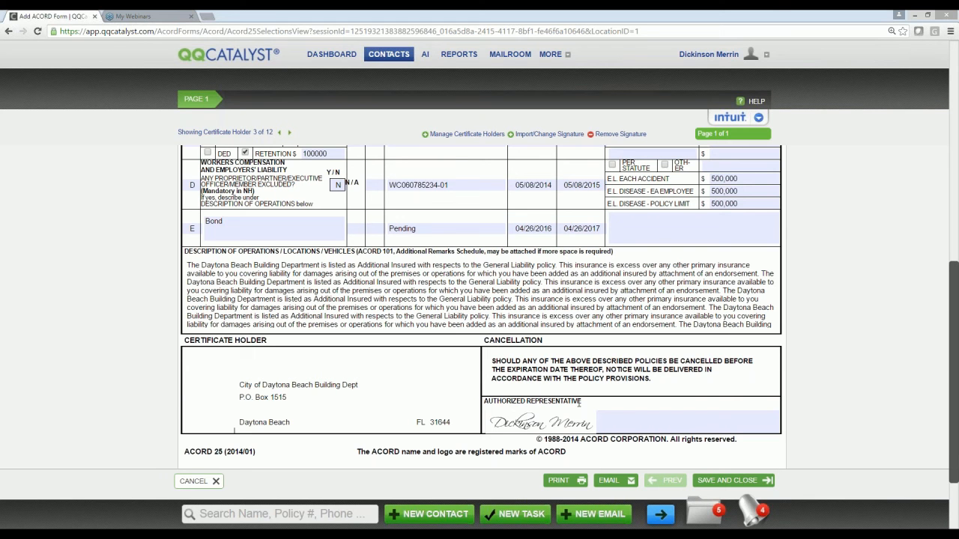
Save the emailed form under the new name 'Master Certificate 2016-2017'.
left_click(614, 483)
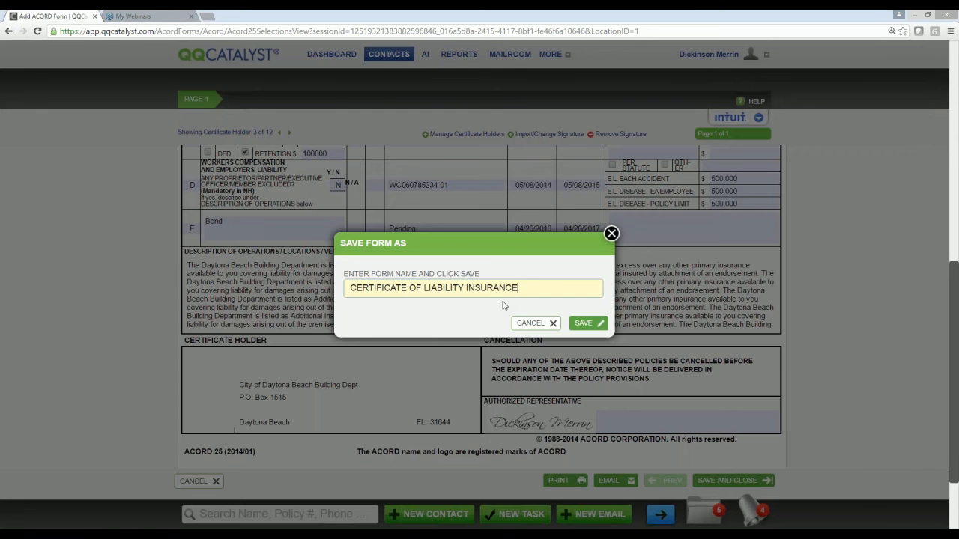
key("BackSpace")
key("BackSpace")
key("BackSpace")
key("BackSpace")
key("BackSpace")
key("BackSpace")
key("BackSpace")
key("BackSpace")
key("BackSpace")
key("BackSpace")
key("BackSpace")
key("BackSpace")
key("BackSpace")
key("BackSpace")
key("BackSpace")
key("BackSpace")
key("BackSpace")
key("BackSpace")
key("BackSpace")
key("BackSpace")
type("Master Certif")
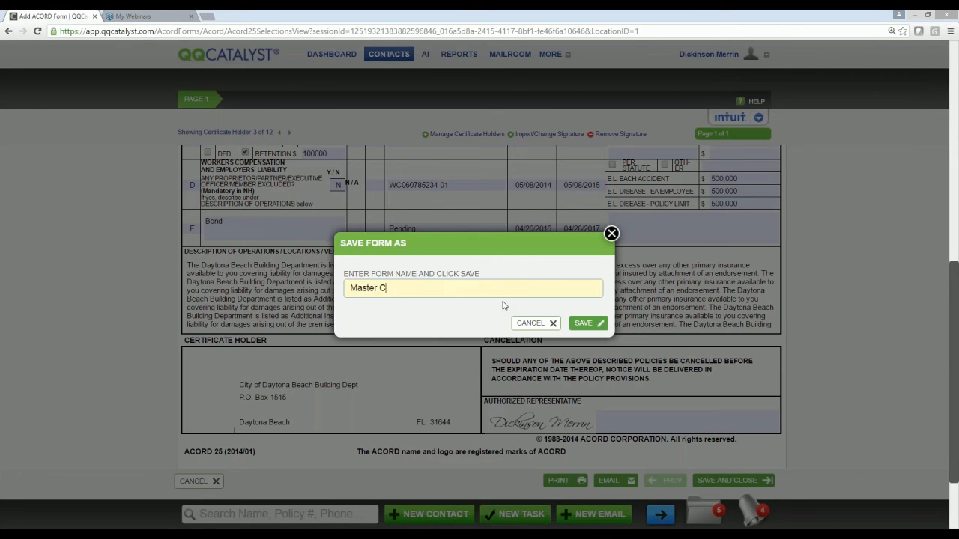
type("ic")
key("BackSpace")
key("BackSpace")
type("icate 00")
key("BackSpace")
key("BackSpace")
type("2016-2017")
left_click(582, 321)
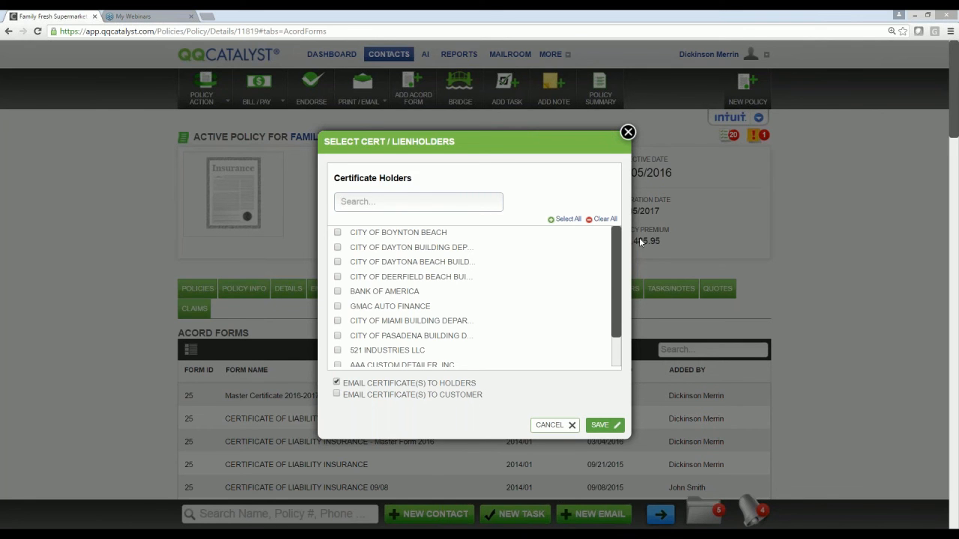
Choose all certificate holders plus the customer as recipients and generate the 13 email drafts.
left_click(570, 220)
left_click(337, 395)
left_click(600, 425)
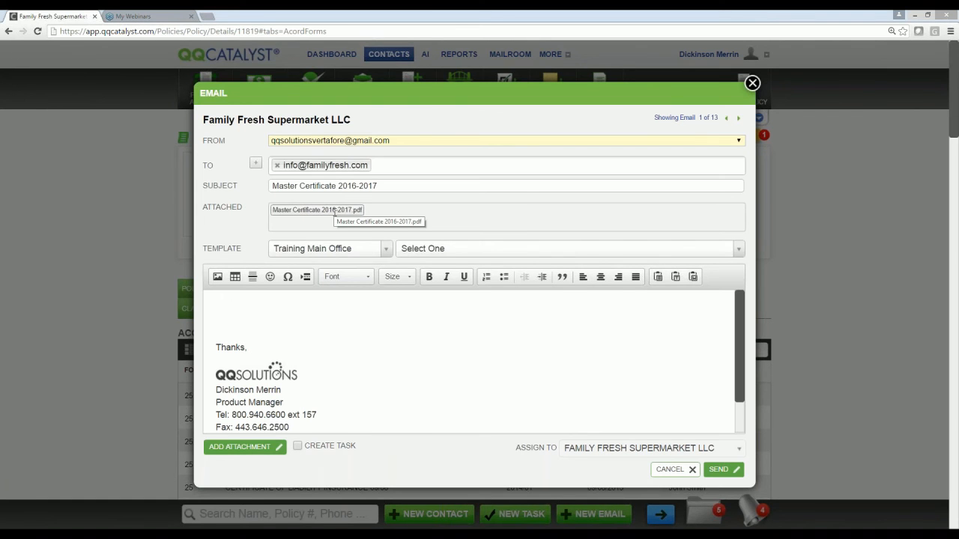
Page past the 521 Industries LLC draft to email 3 of 13, AAA Custom Detailer, Inc.
left_click(738, 119)
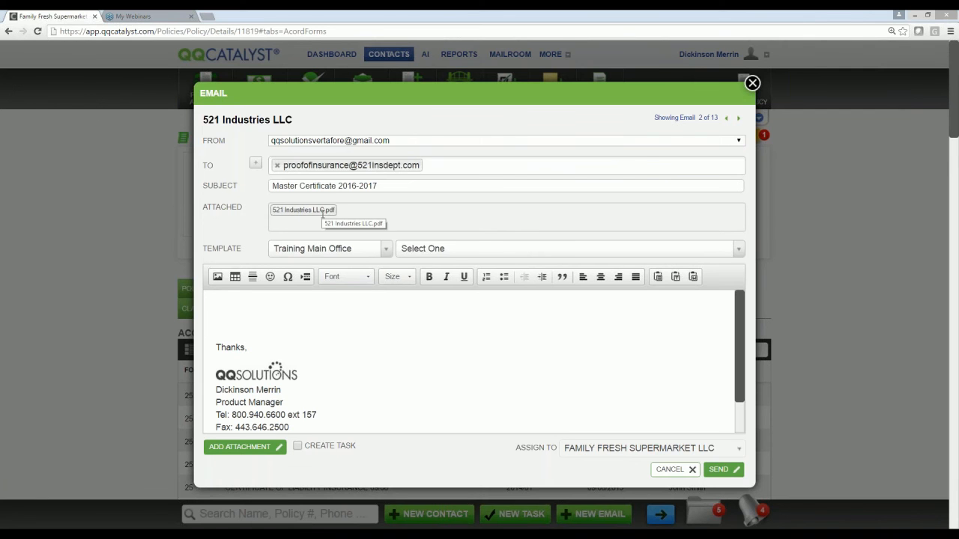
left_click(738, 118)
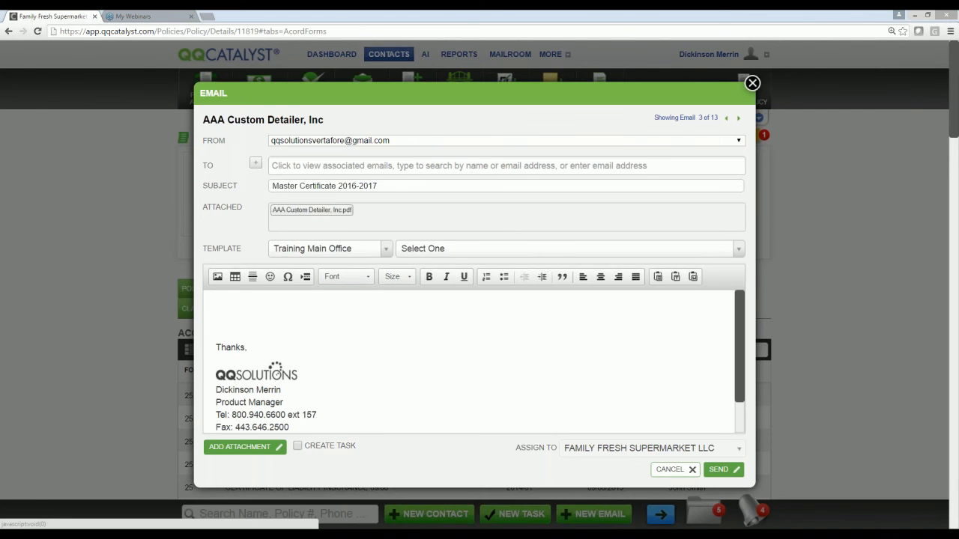
left_click(738, 118)
left_click(725, 119)
left_click(725, 119)
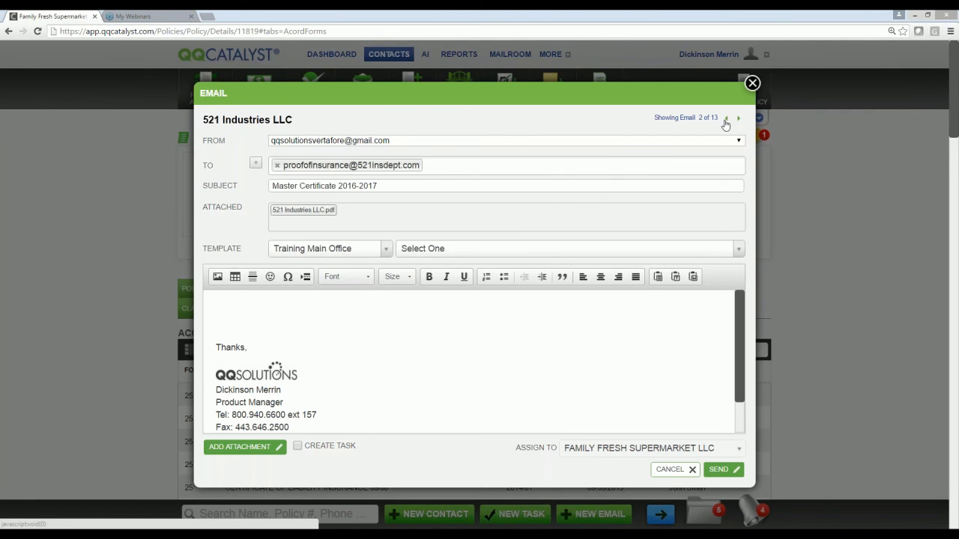
left_click(738, 119)
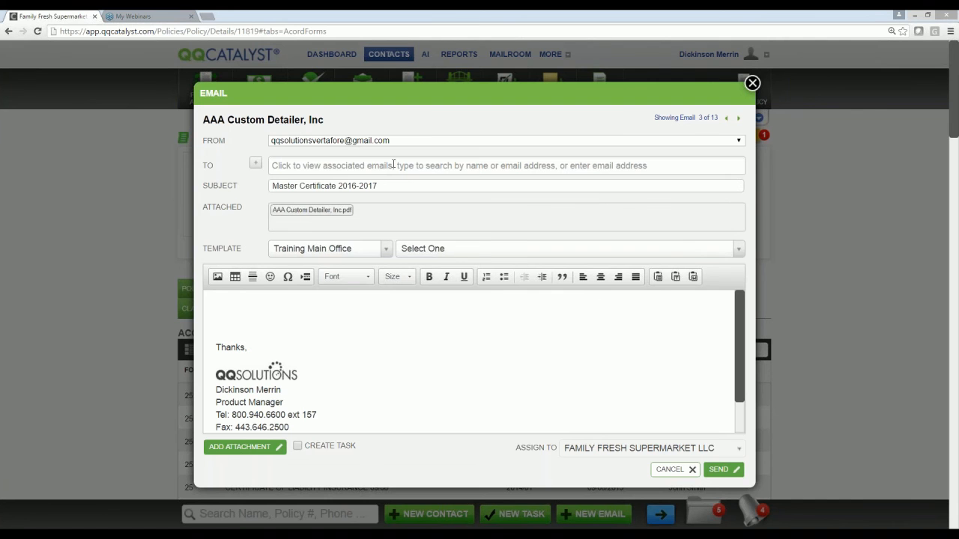
Search 'proof' in the To field and add the 521 Industries LLC certholder address.
left_click(393, 165)
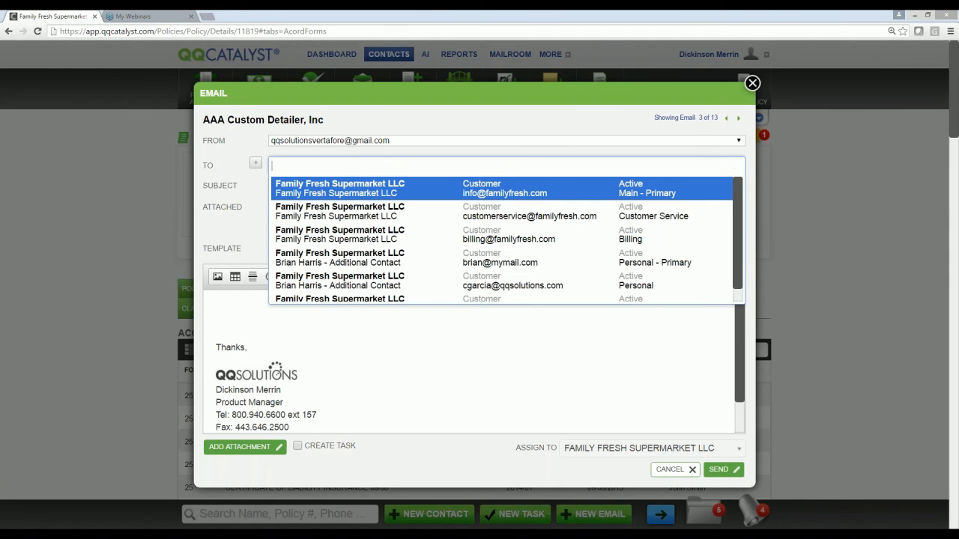
type("proof")
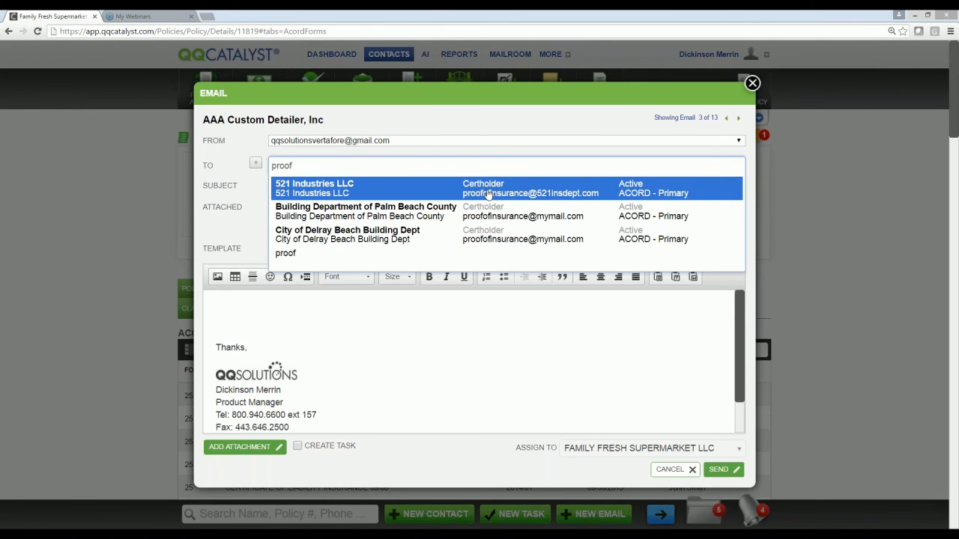
left_click(456, 194)
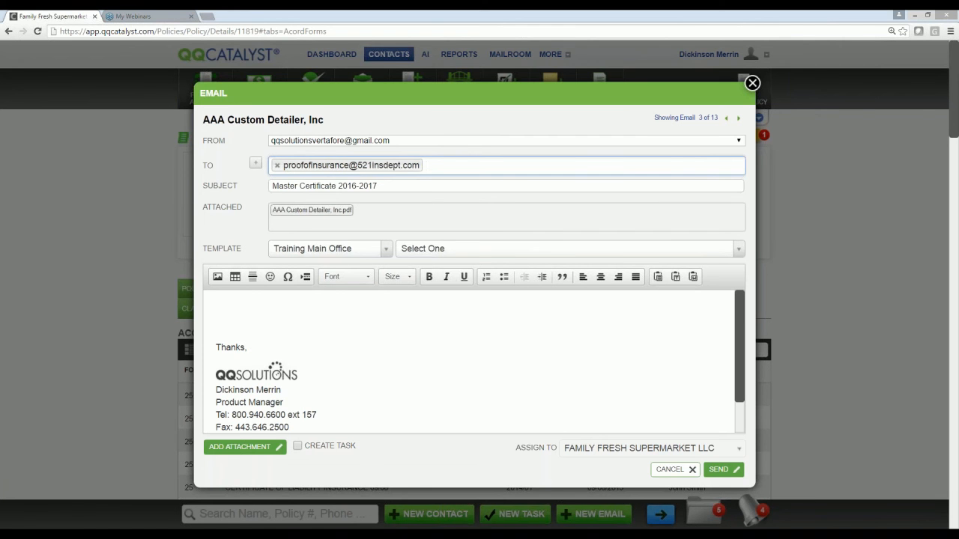
Mark Endorsement.PDF to be attached to all certificate emails.
left_click(239, 447)
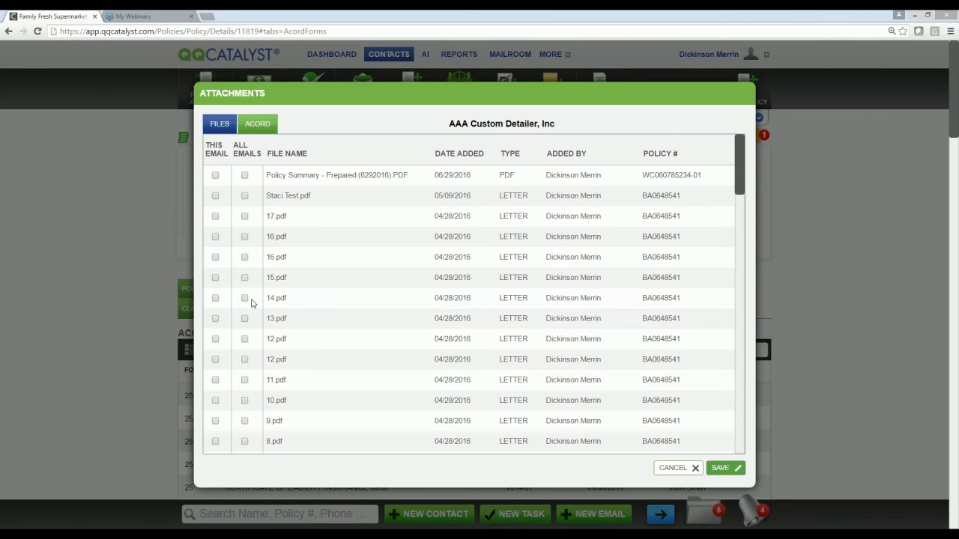
scroll(253, 302, "down", 3)
scroll(253, 303, "down", 3)
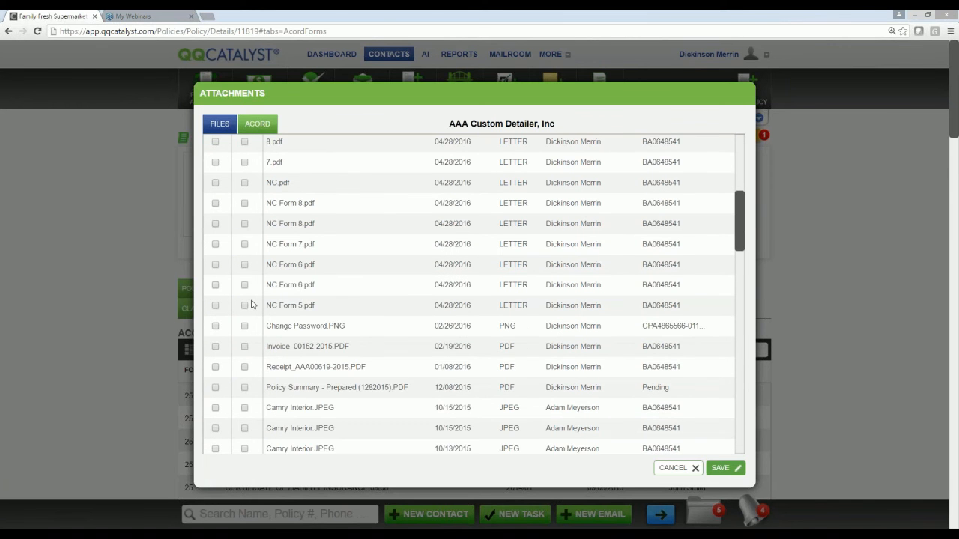
scroll(253, 303, "down", 3)
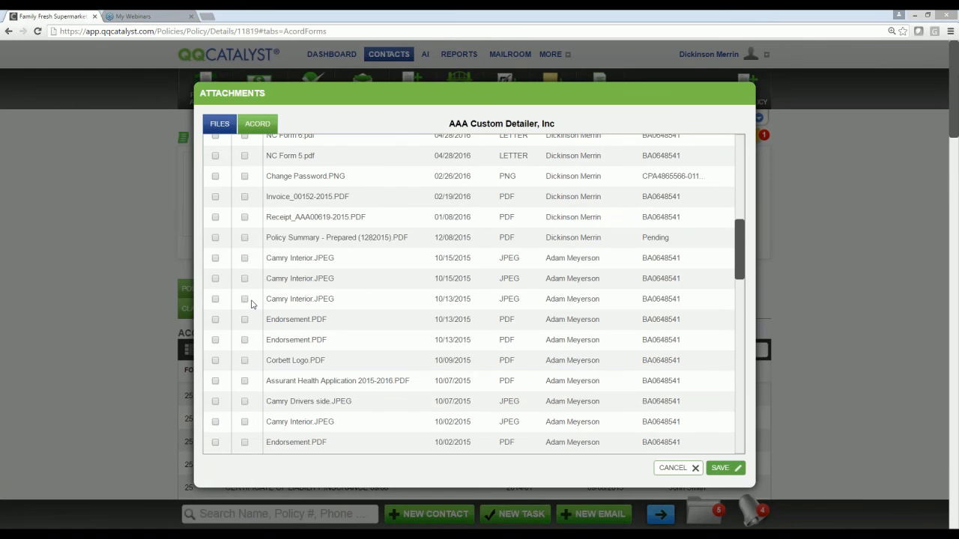
scroll(252, 303, "down", 2)
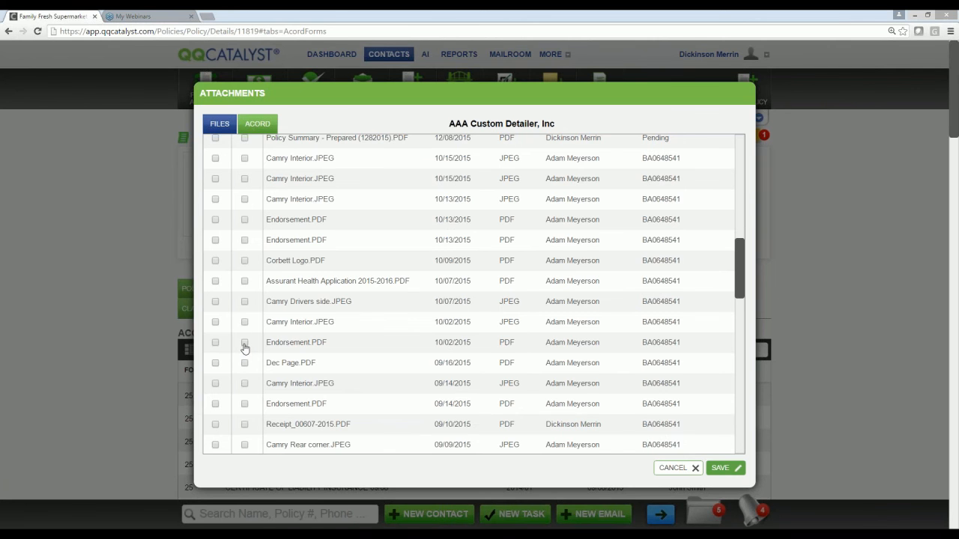
scroll(244, 346, "up", 10)
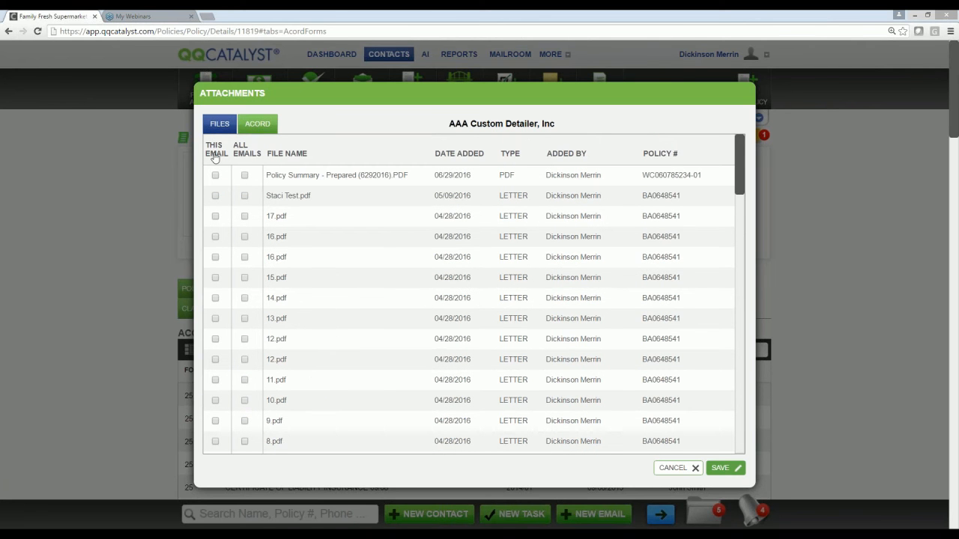
scroll(247, 154, "down", 4)
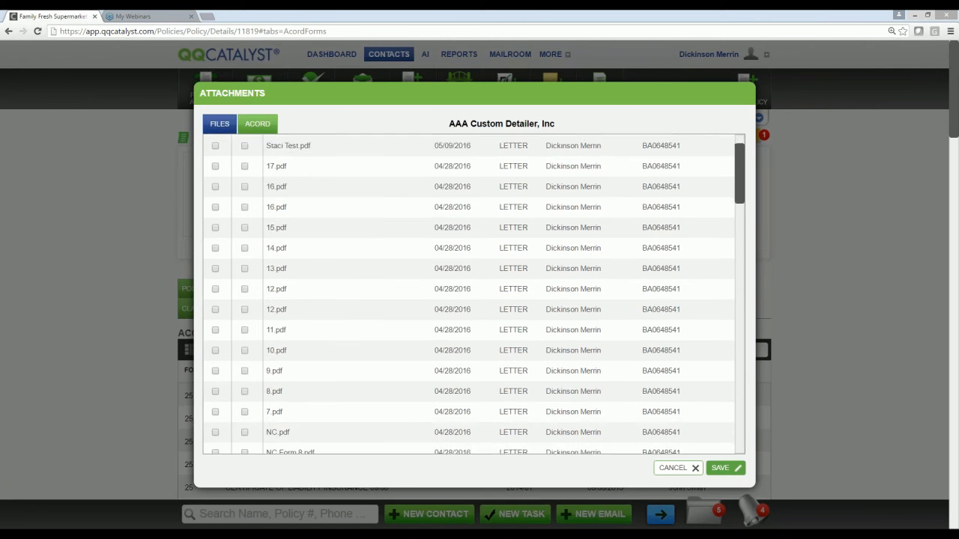
scroll(474, 295, "down", 4)
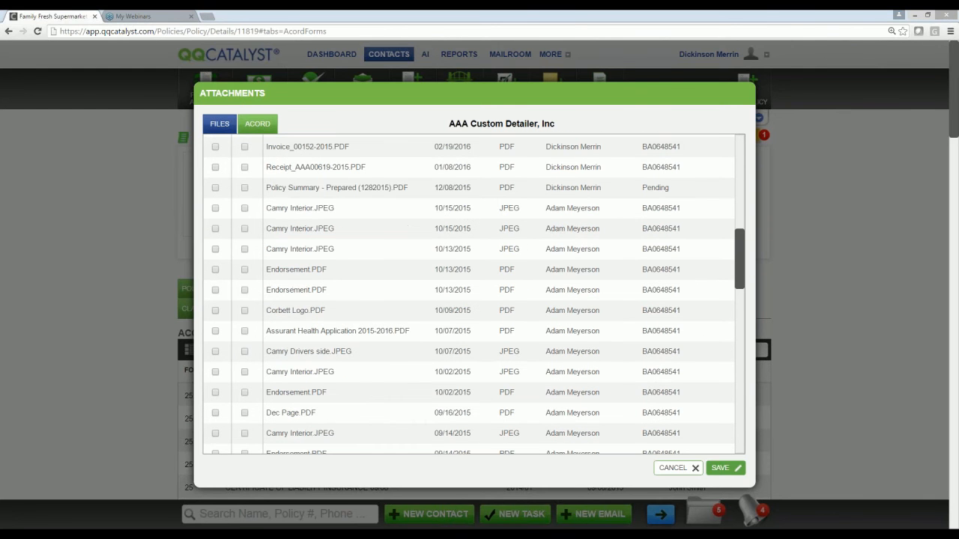
left_click(245, 393)
Attach Dec Page.PDF to this email only and save the attachments.
scroll(240, 398, "down", 1)
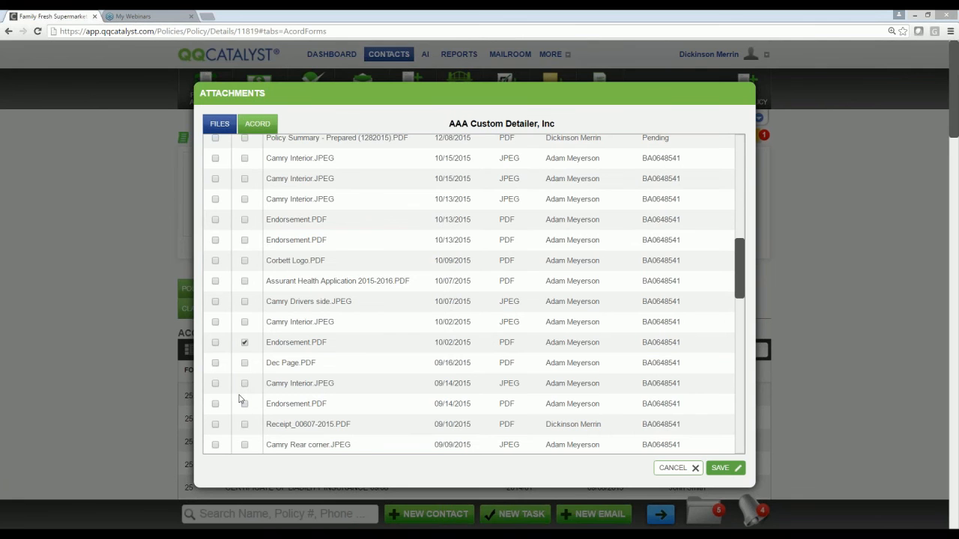
left_click(216, 363)
left_click(718, 468)
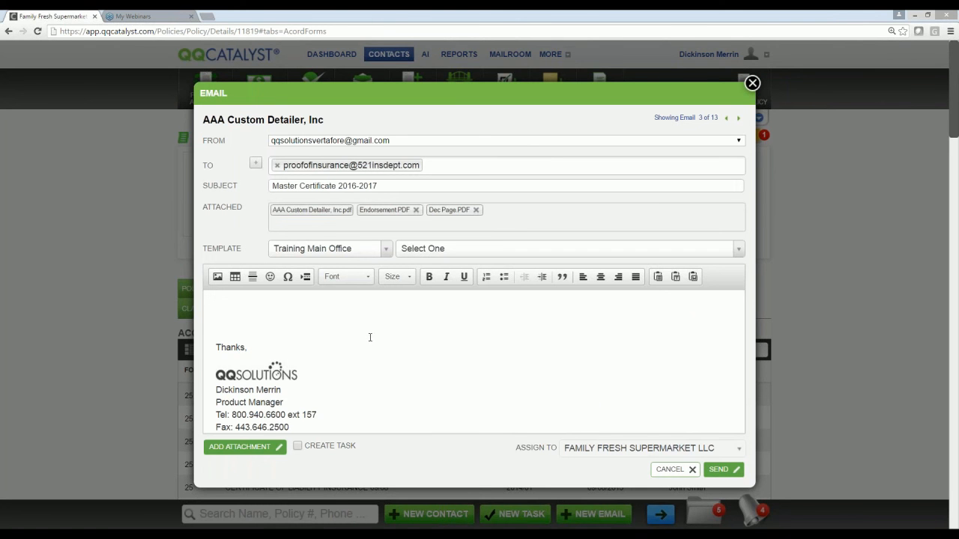
Step through the ABC Financial Corp, Bank of America, Best Place and City of Boynton Beach emails, then close them.
left_click(738, 120)
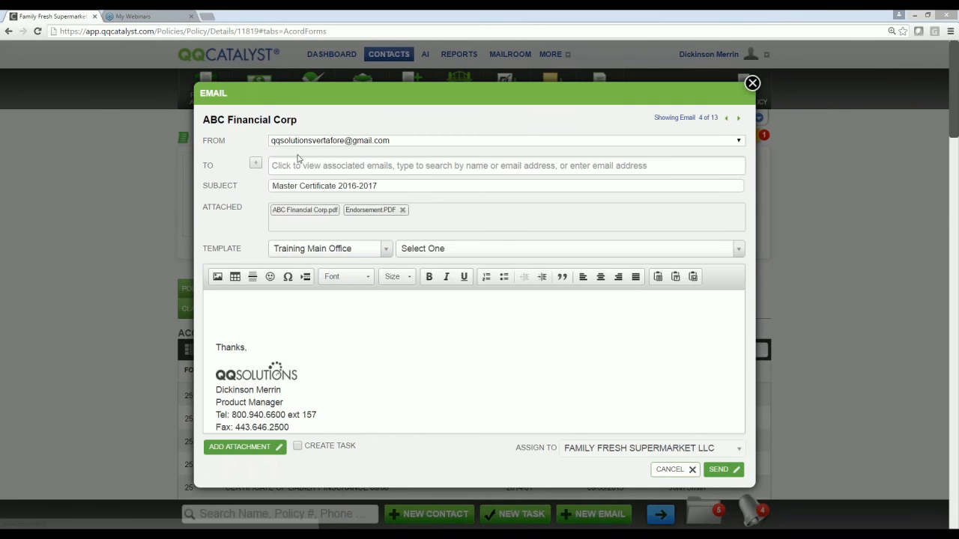
left_click(739, 119)
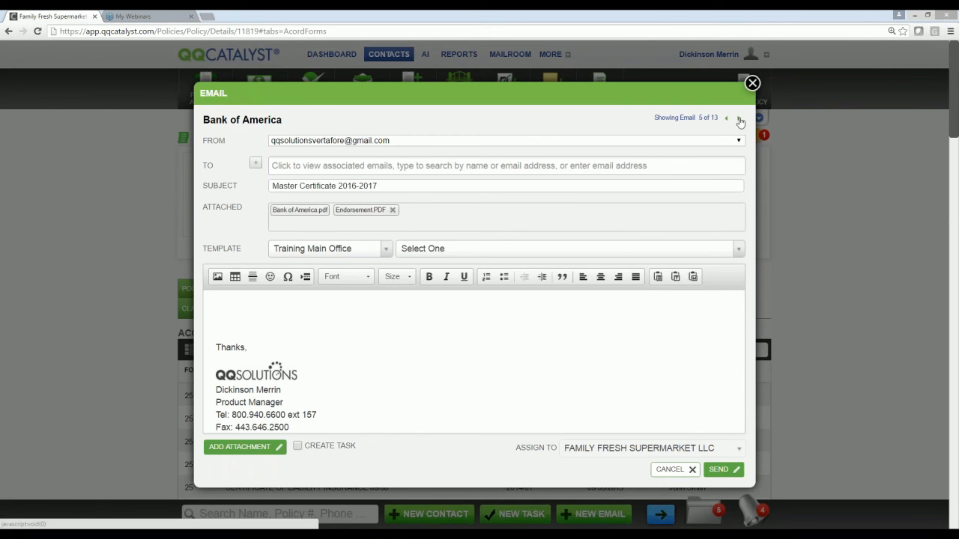
left_click(739, 119)
left_click(739, 119)
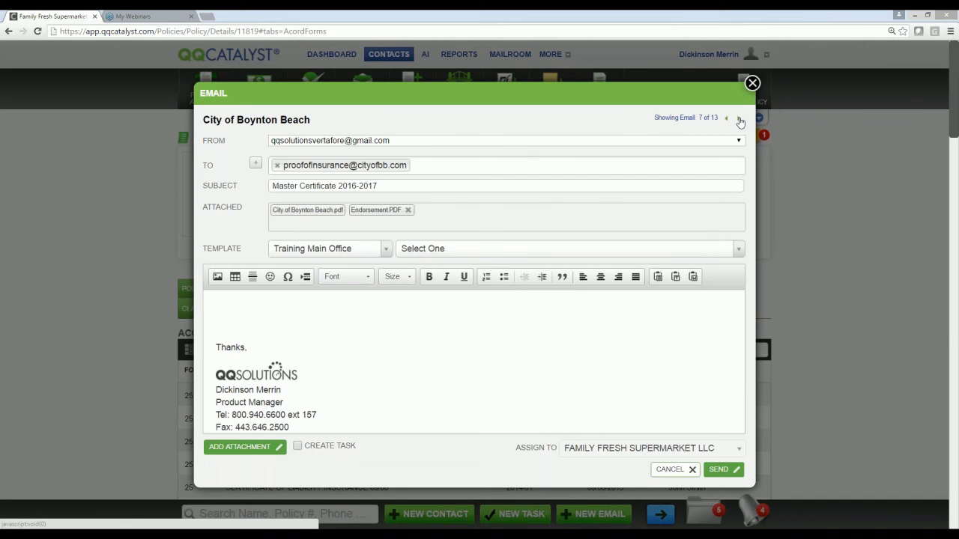
left_click(752, 82)
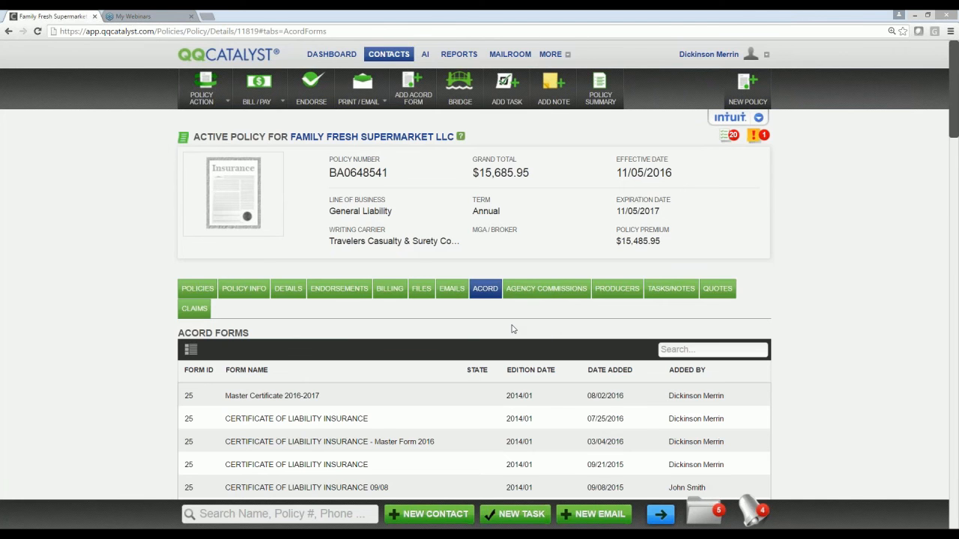
Email Master Certificate 2016-2017 again, selecting all holders plus the customer as recipients.
scroll(517, 330, "down", 2)
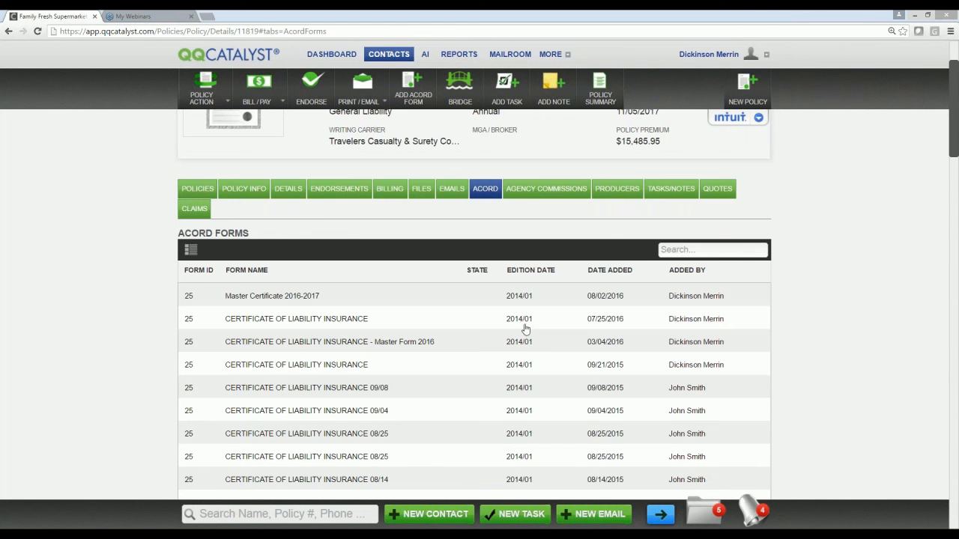
left_click(292, 301)
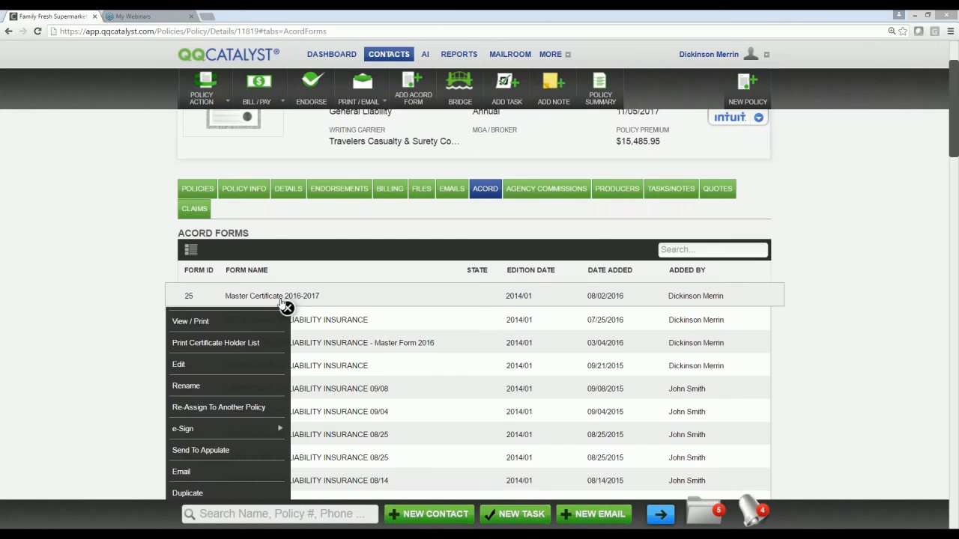
scroll(276, 309, "down", 1)
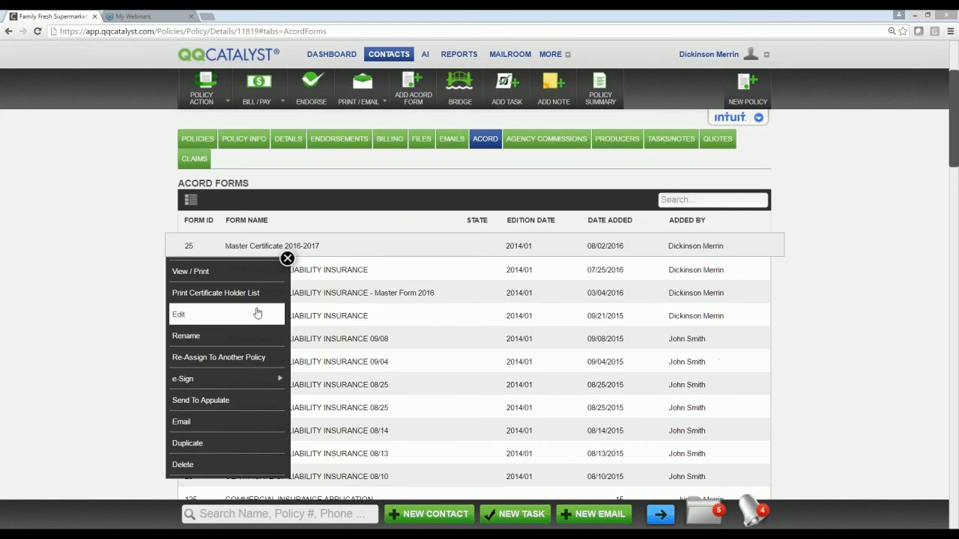
left_click(214, 424)
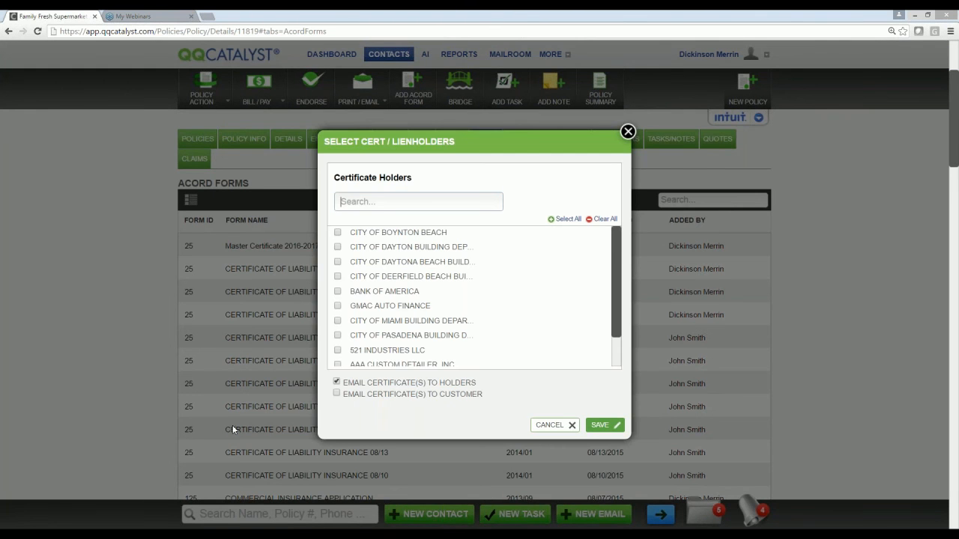
left_click(567, 219)
left_click(336, 393)
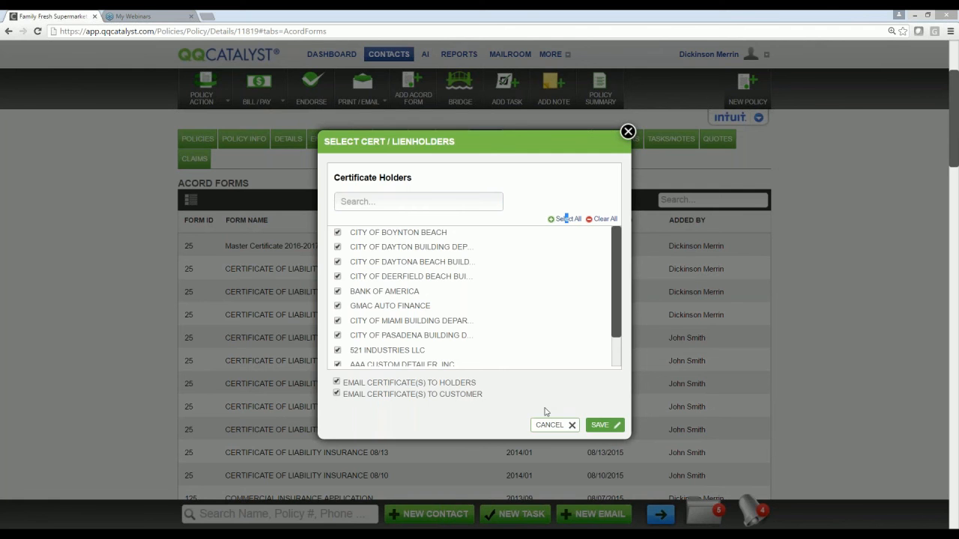
left_click(605, 425)
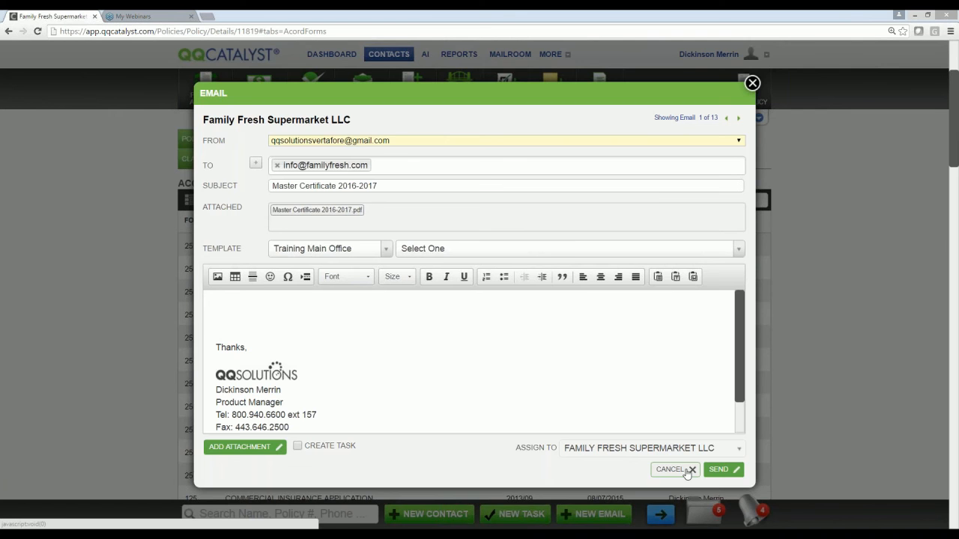
Close the drafts unsent, filter forms by 27, and open the Family Fresh Supermarket LLC record.
left_click(686, 470)
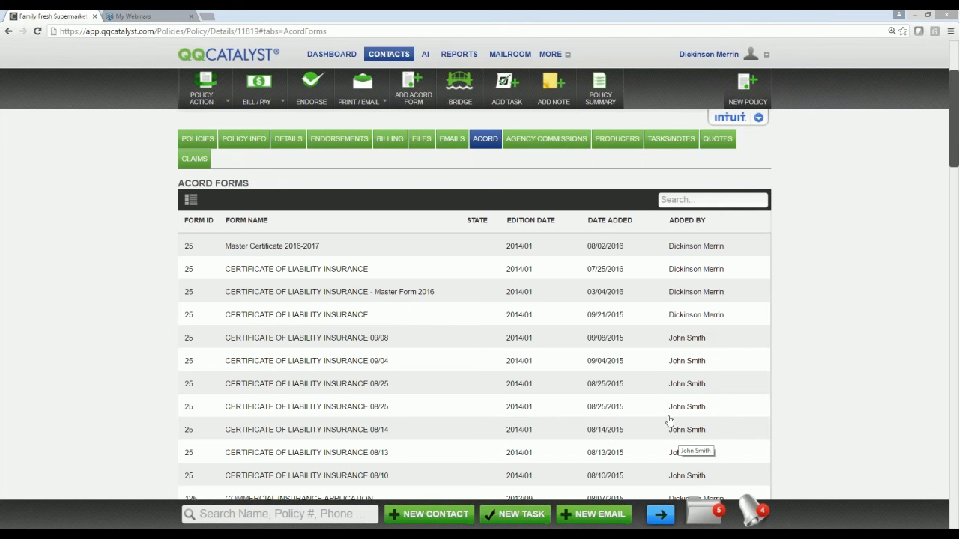
left_click(675, 200)
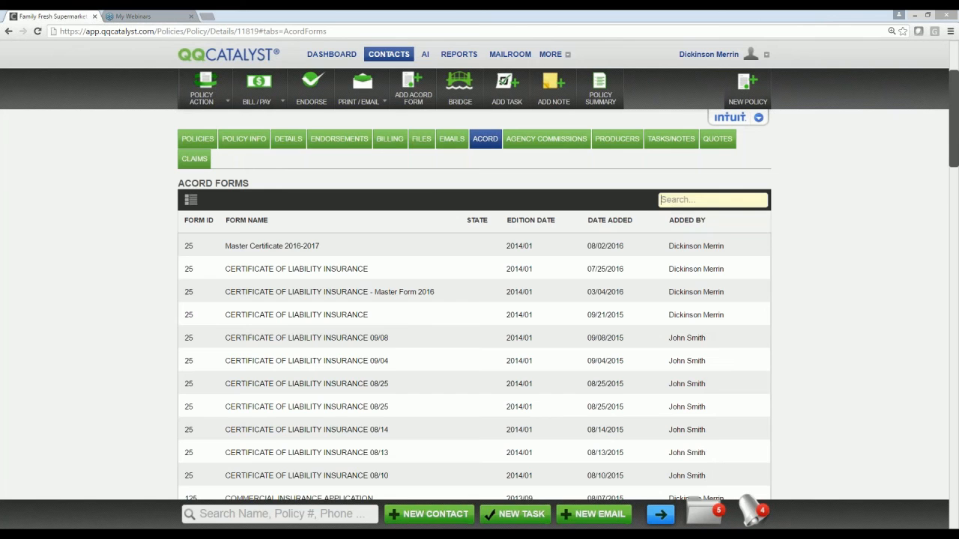
type("27")
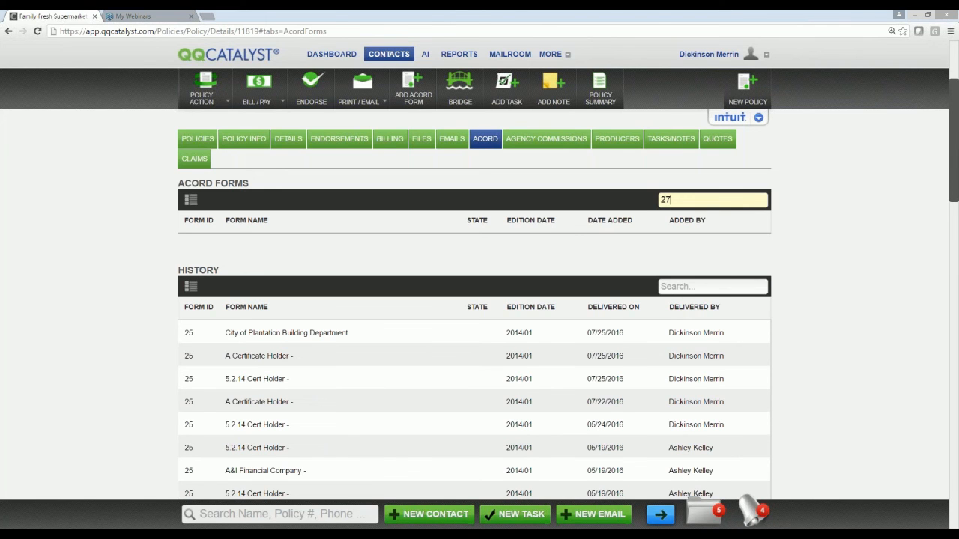
scroll(567, 223, "up", 2)
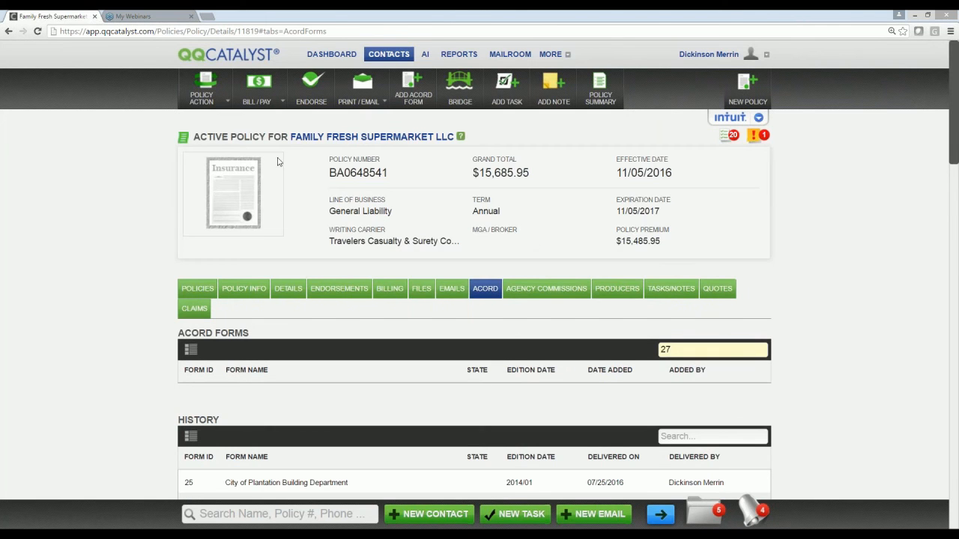
left_click(342, 138)
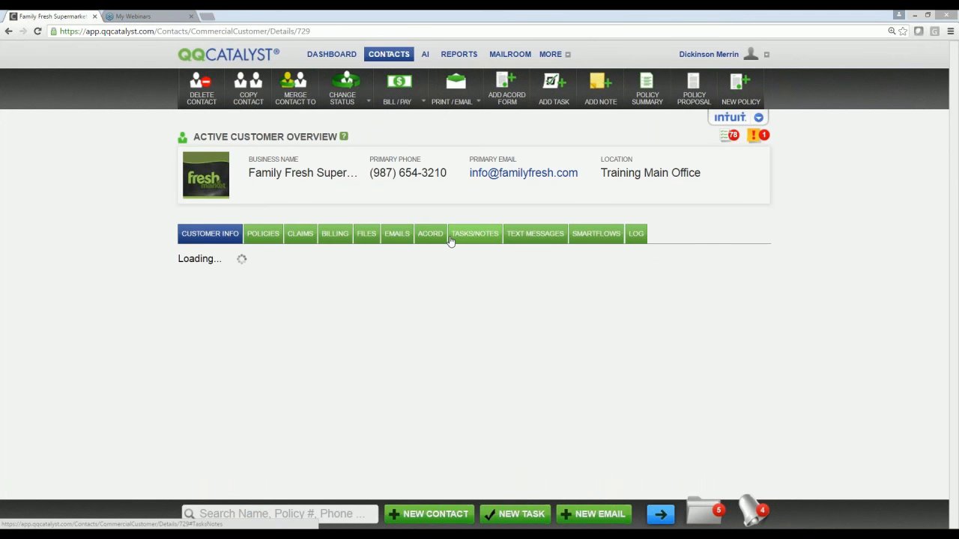
Filter the customer's ACORD forms by 27 and edit the 07/23/2014 Evidence of Property Insurance form.
left_click(441, 234)
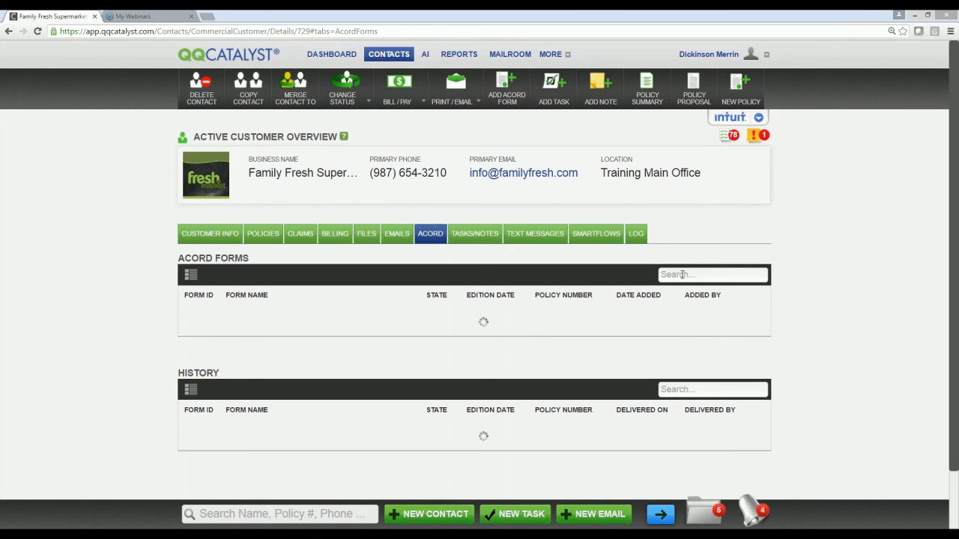
type("27")
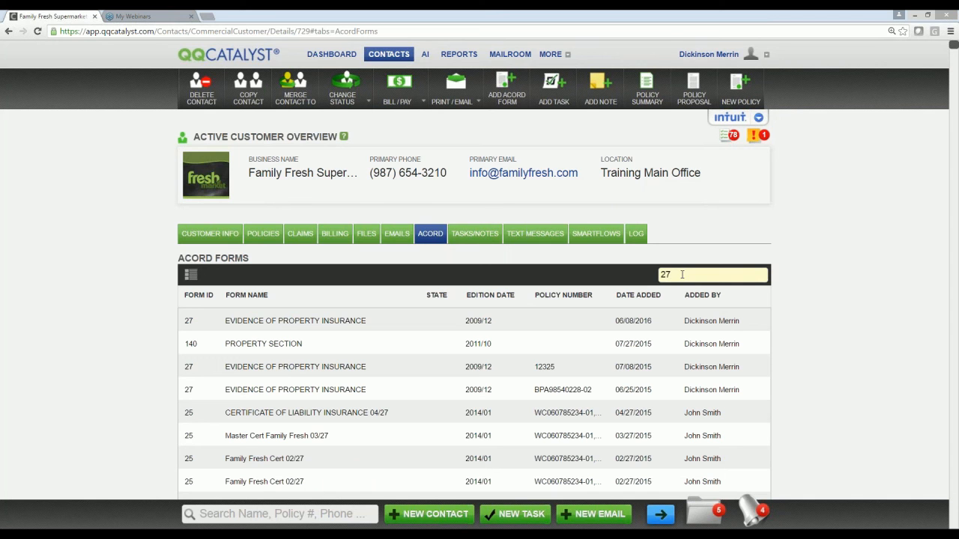
left_click(360, 321)
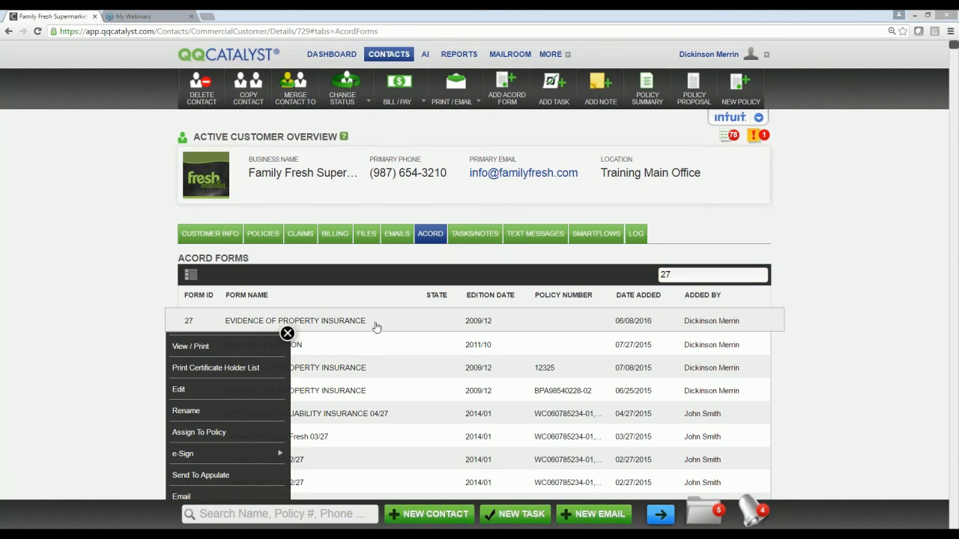
scroll(322, 339, "down", 1)
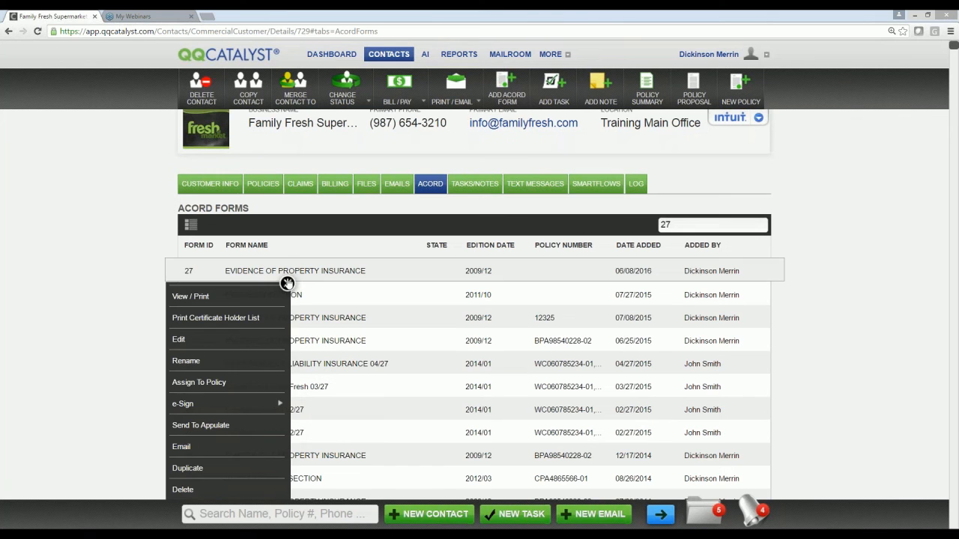
left_click(316, 332)
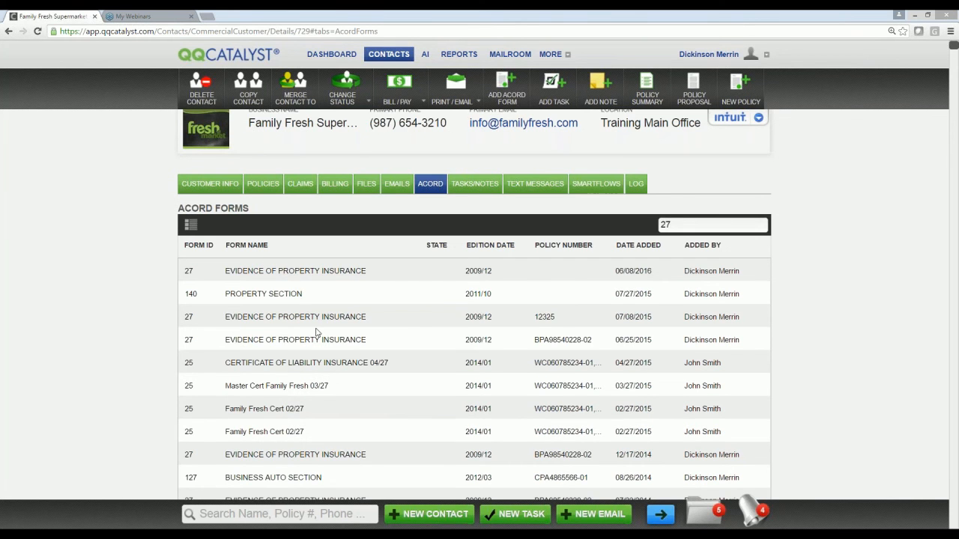
scroll(315, 333, "down", 4)
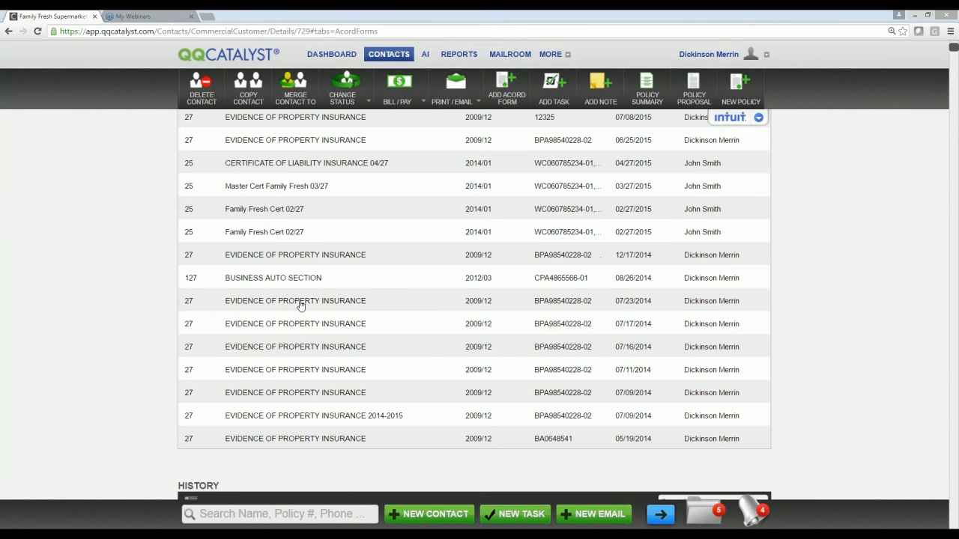
left_click(299, 305)
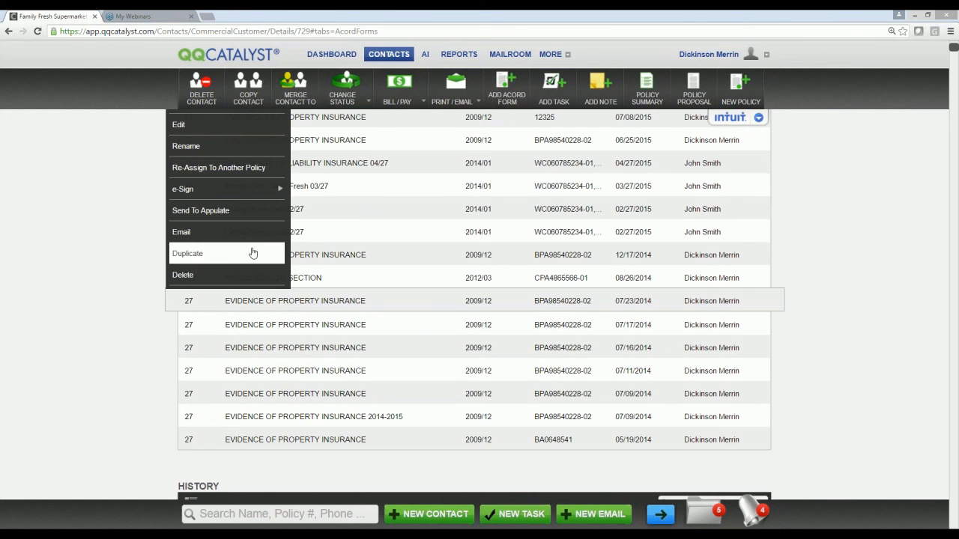
left_click(212, 128)
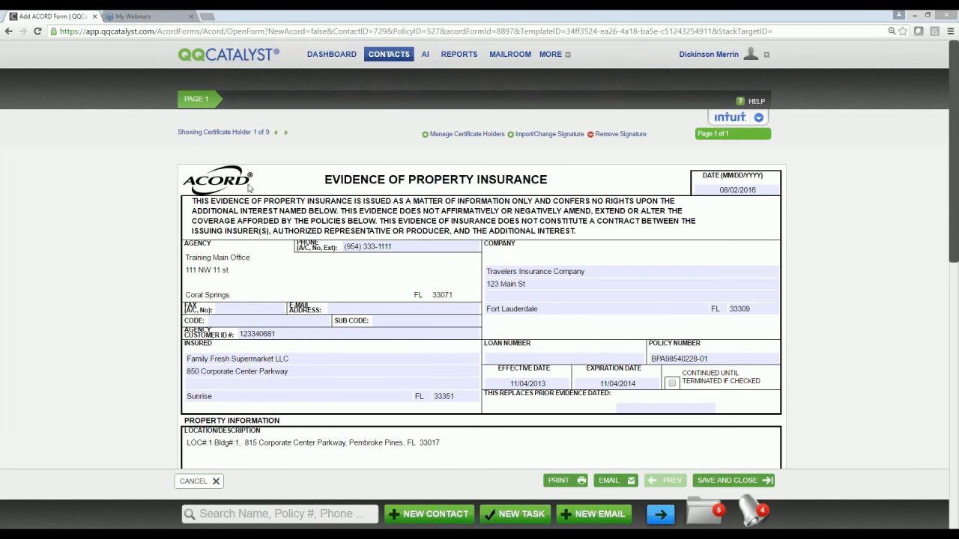
Scroll the Evidence of Property Insurance form down to Coverage Information and back to the top.
scroll(266, 216, "down", 2)
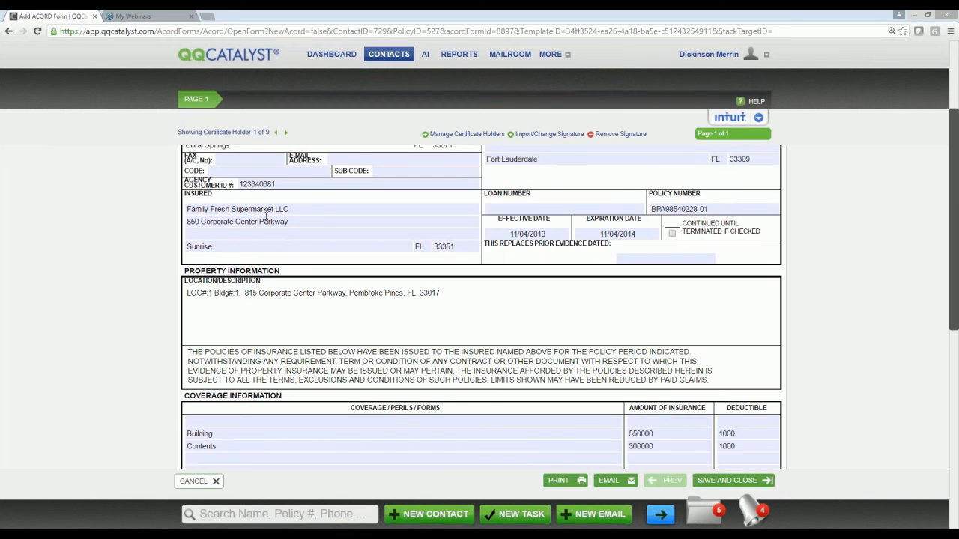
scroll(278, 222, "up", 2)
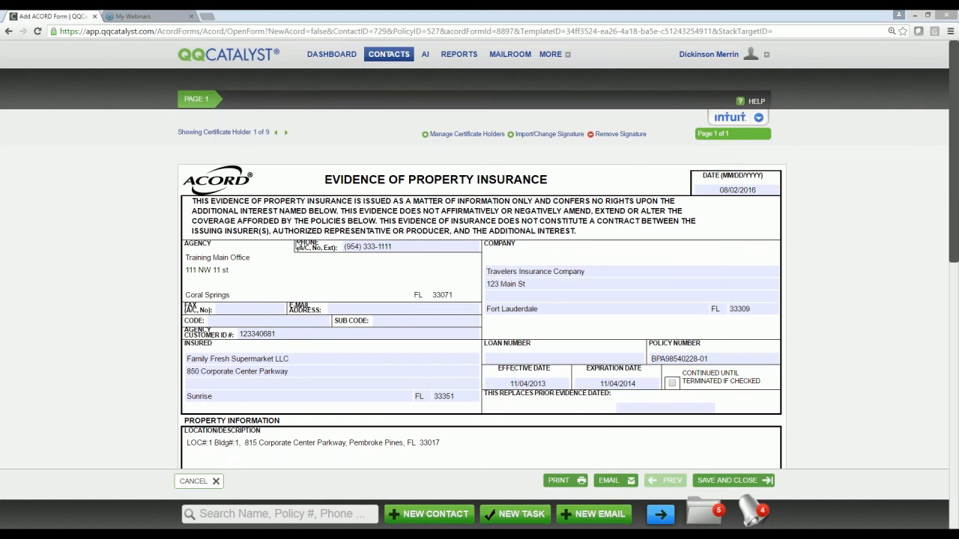
scroll(394, 374, "down", 3)
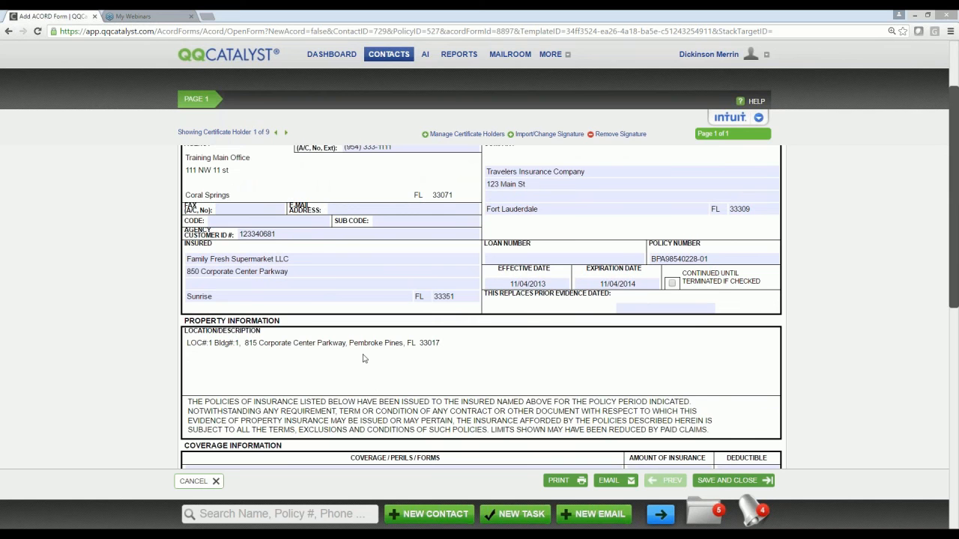
scroll(365, 359, "up", 3)
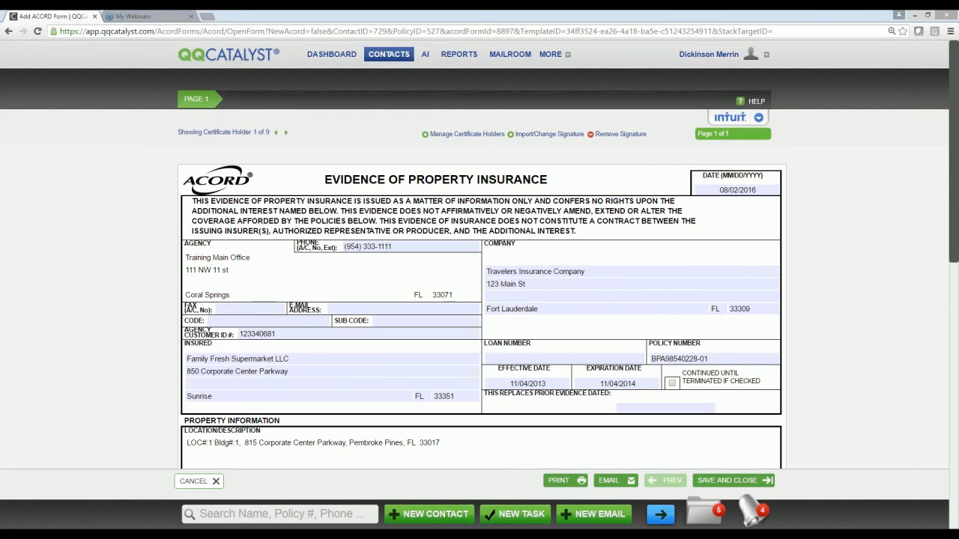
Add certificate holders Holder 1 for LOC#1 Pembroke Pines and Holder 2 for LOC#2 Deerfield Beach.
left_click(478, 135)
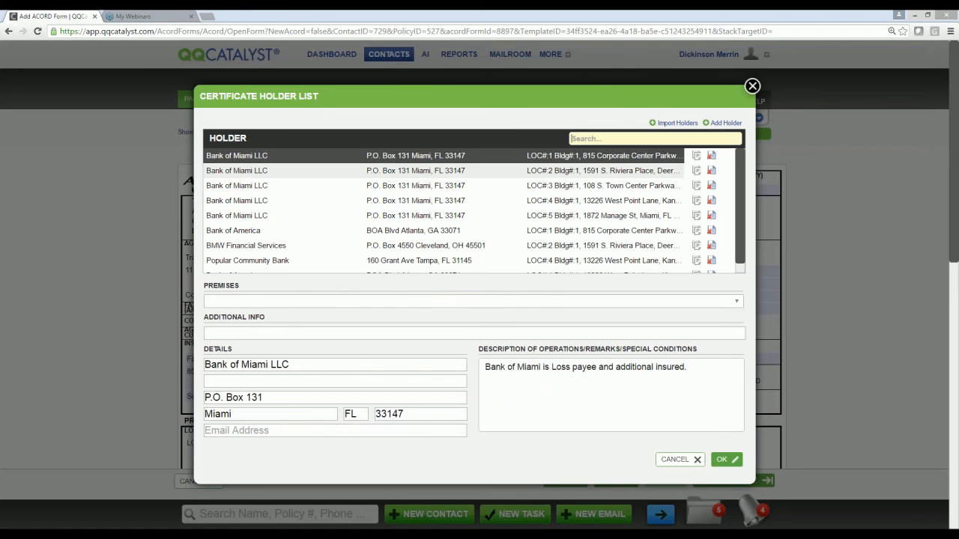
left_click(726, 122)
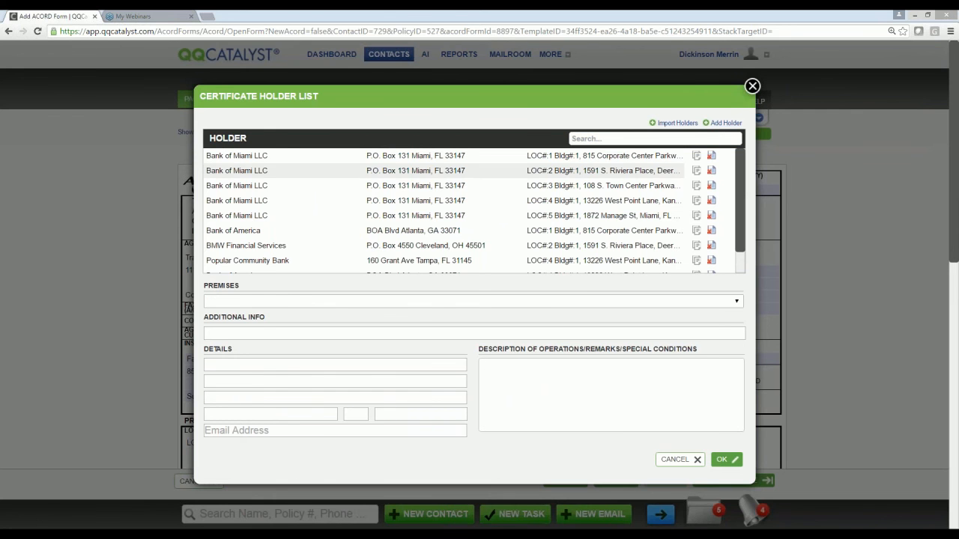
left_click(354, 302)
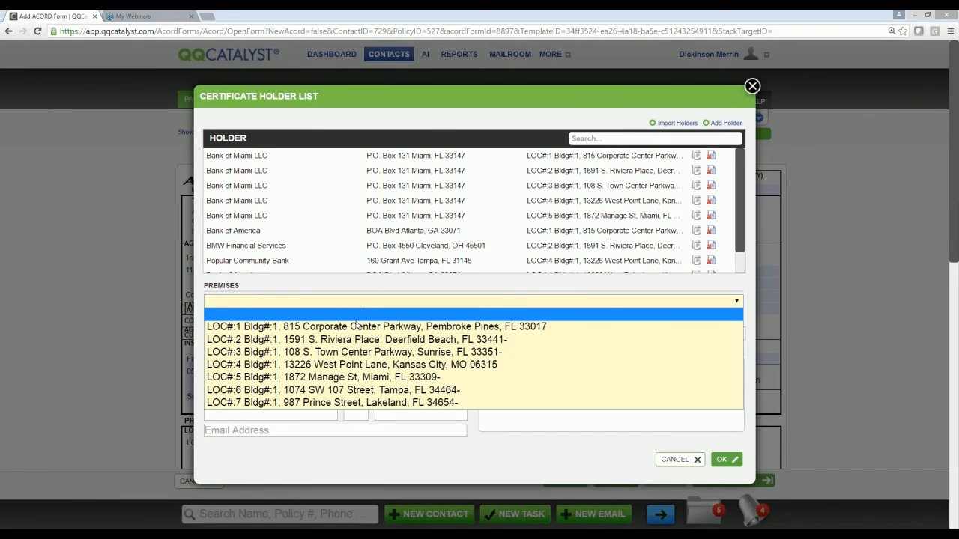
left_click(358, 327)
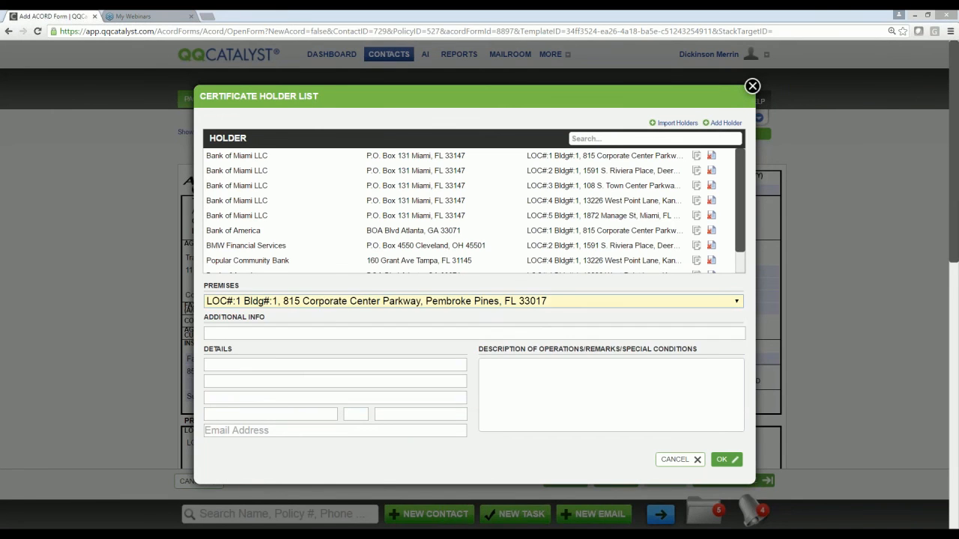
left_click(338, 365)
type("Holder 1")
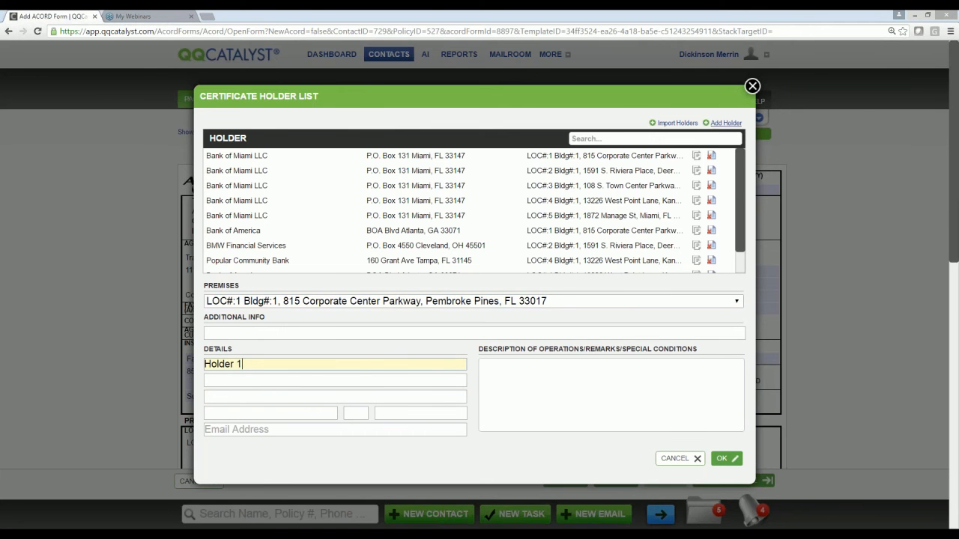
left_click(616, 302)
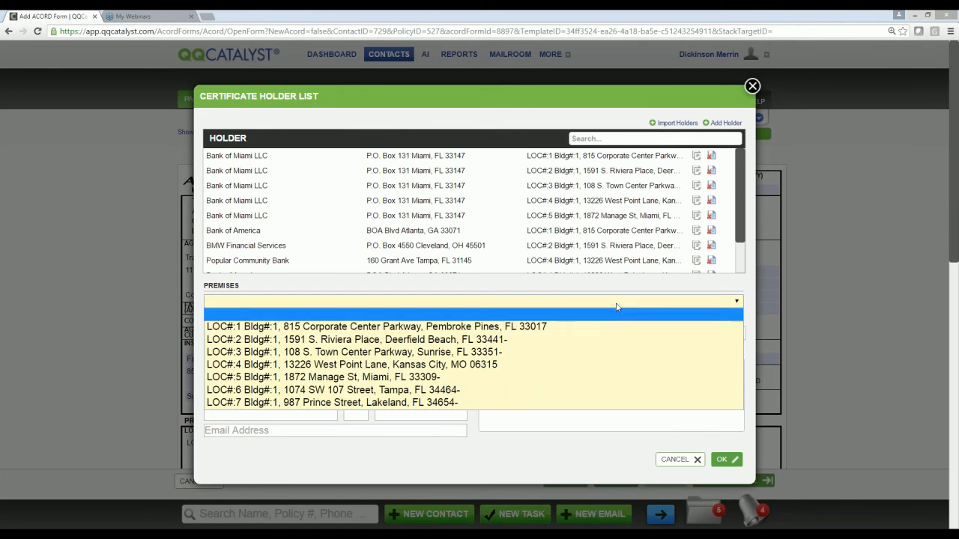
left_click(360, 340)
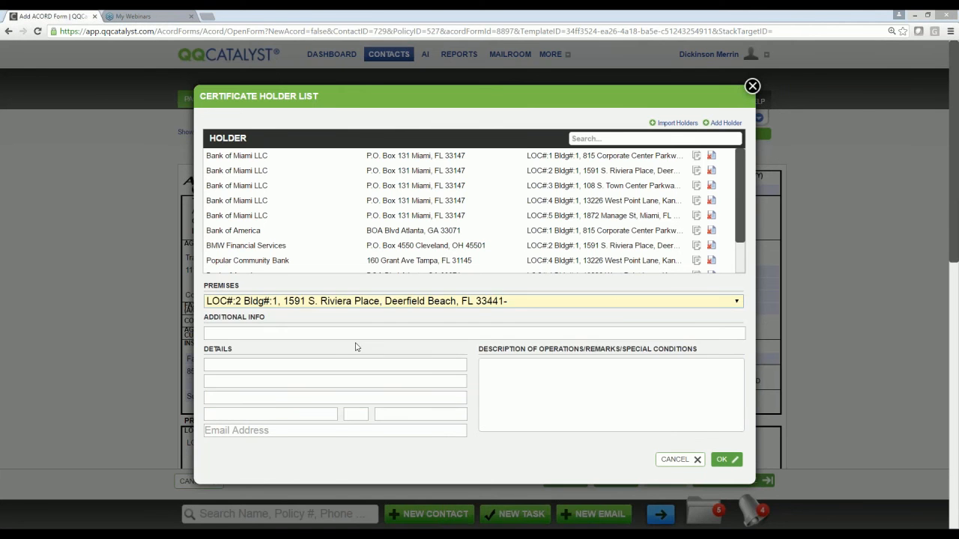
left_click(230, 362)
type("Holder 2")
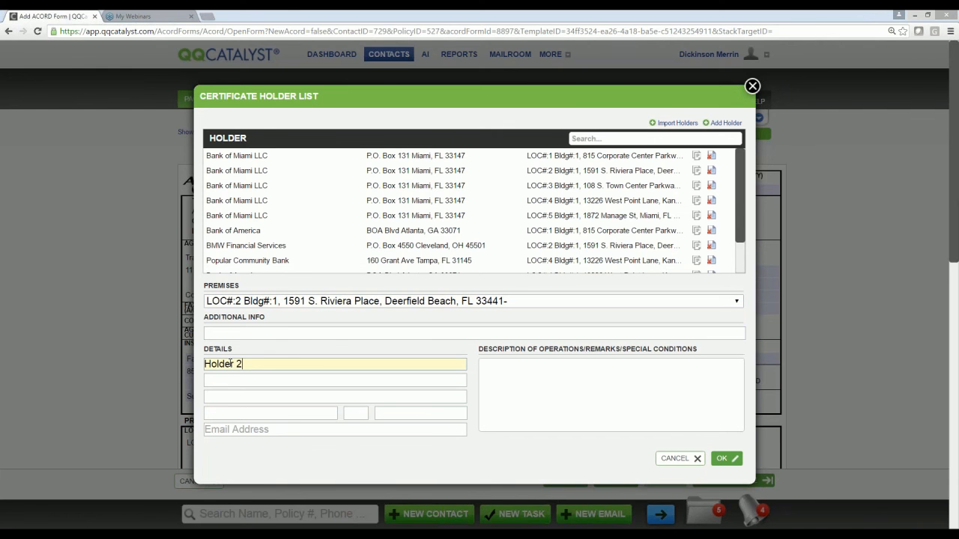
Add Holder 3 for LOC#3 Sunrise and Holder 4 for LOC#4 West Point Lane, Kansas City, and confirm.
left_click(729, 123)
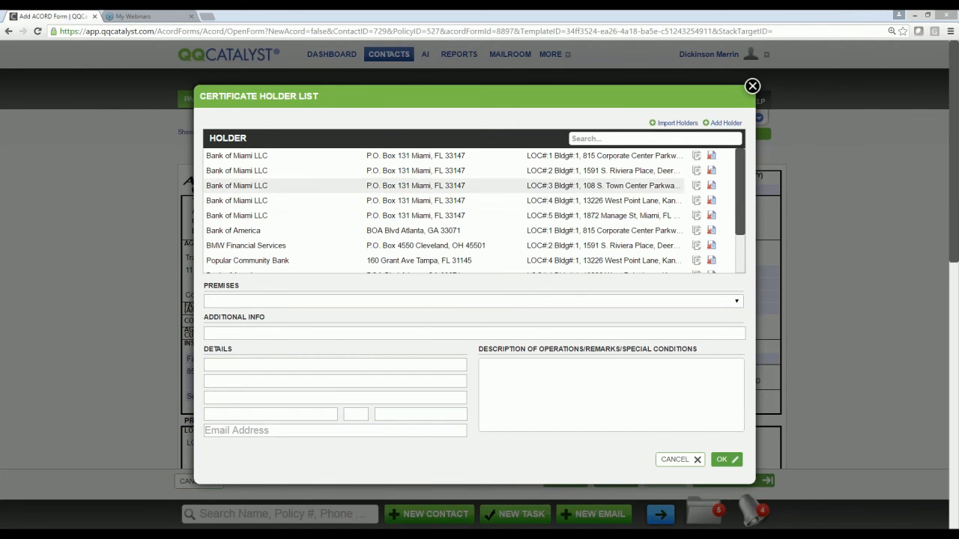
left_click(450, 304)
left_click(420, 351)
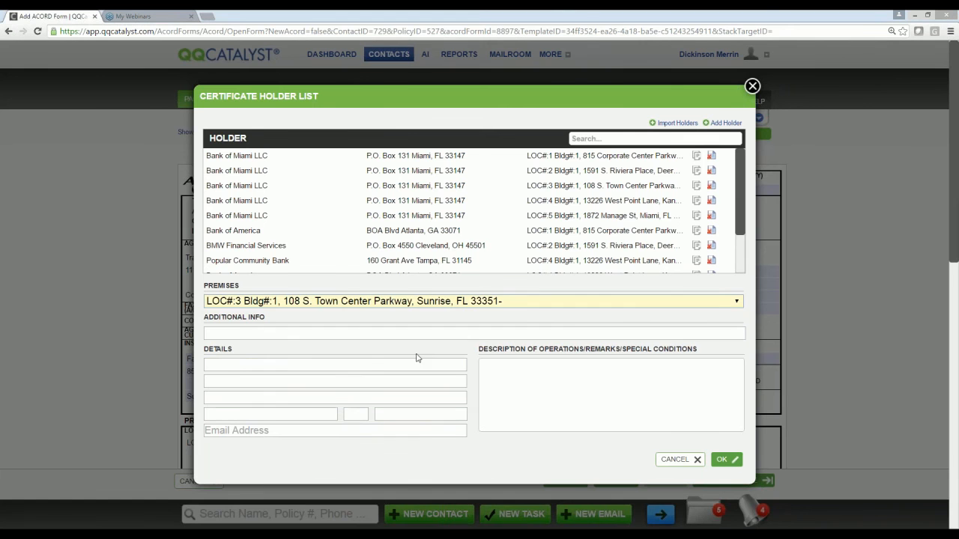
left_click(237, 368)
type("Hold")
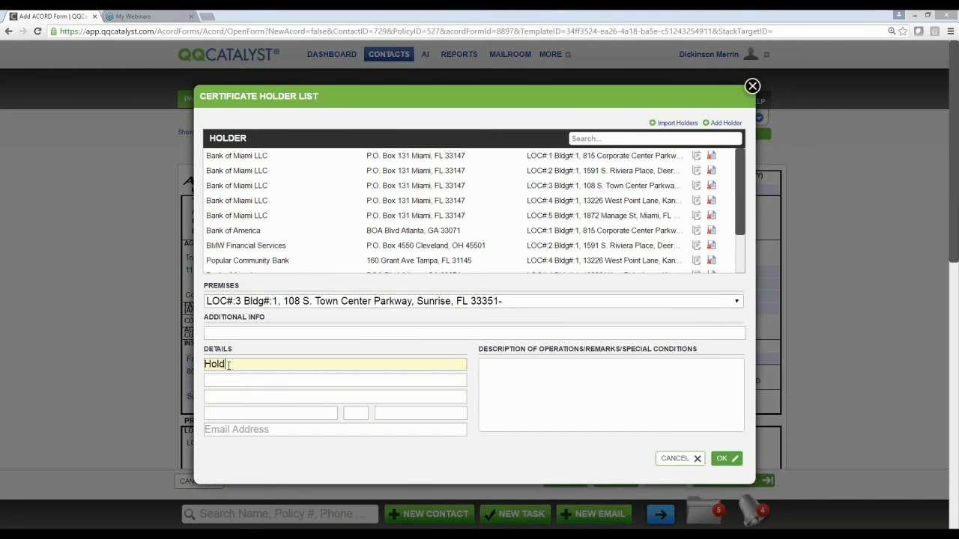
type("er 3")
left_click(725, 122)
left_click(362, 302)
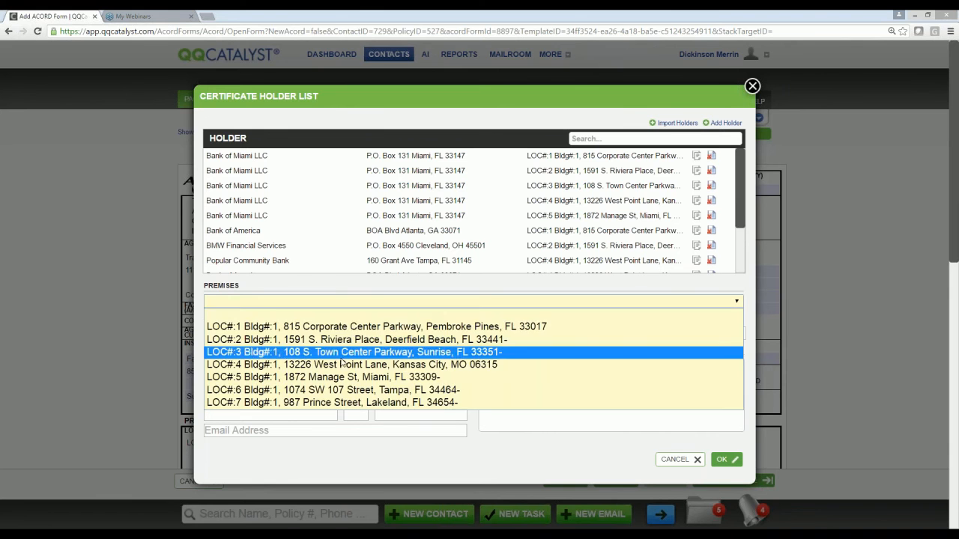
left_click(330, 365)
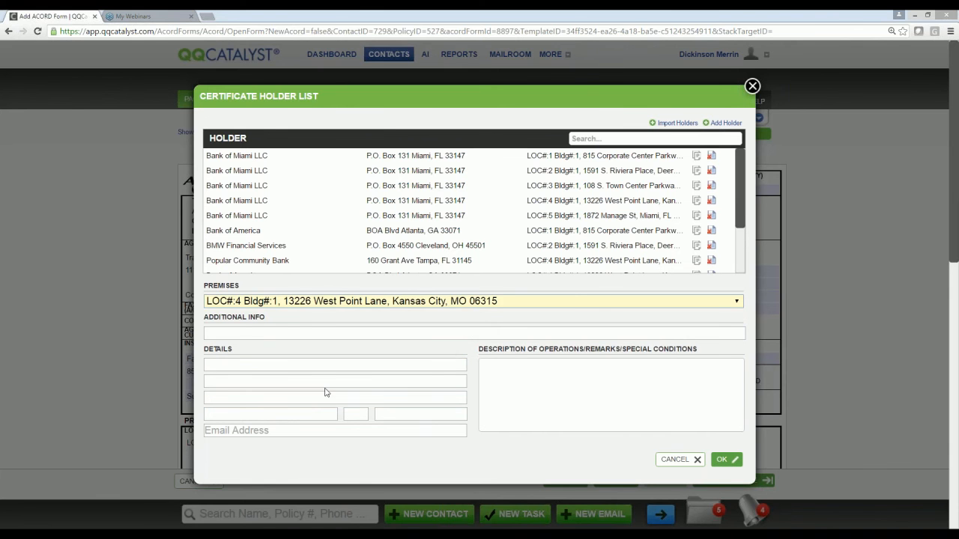
left_click(254, 364)
type("Holder 4")
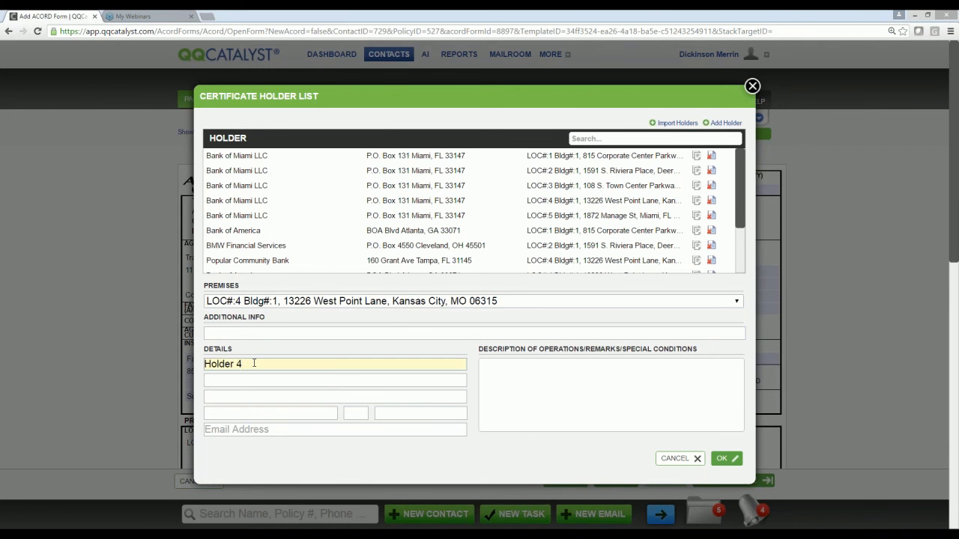
left_click(724, 458)
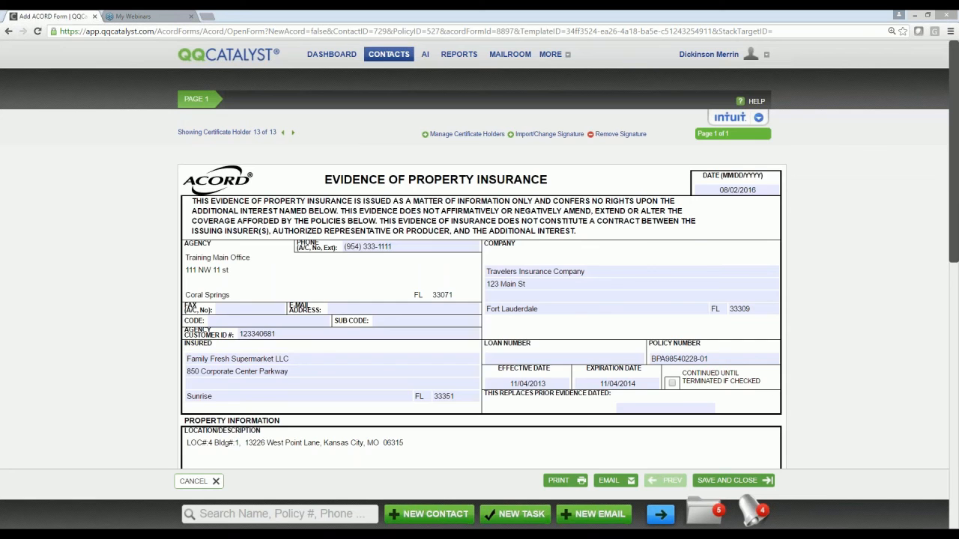
scroll(674, 404, "down", 4)
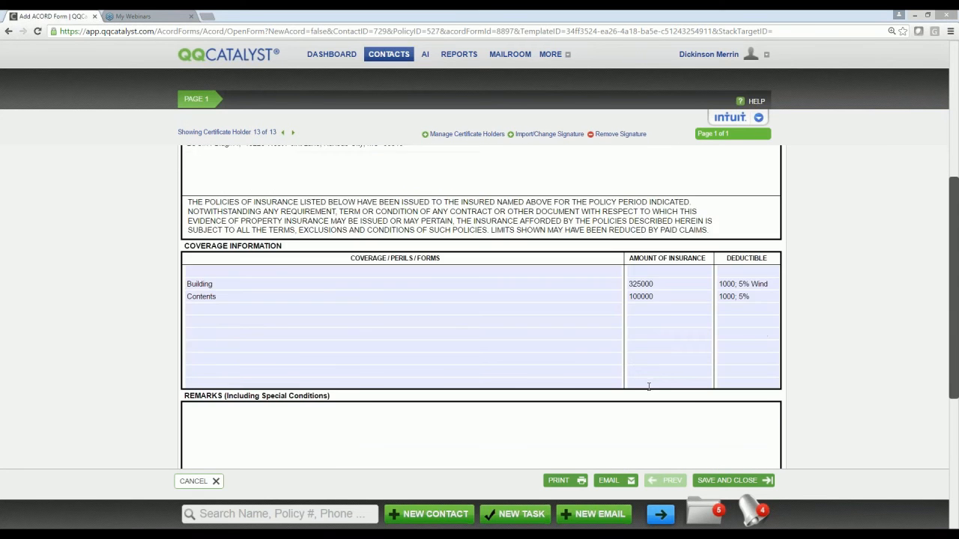
scroll(649, 386, "up", 2)
scroll(652, 385, "down", 1)
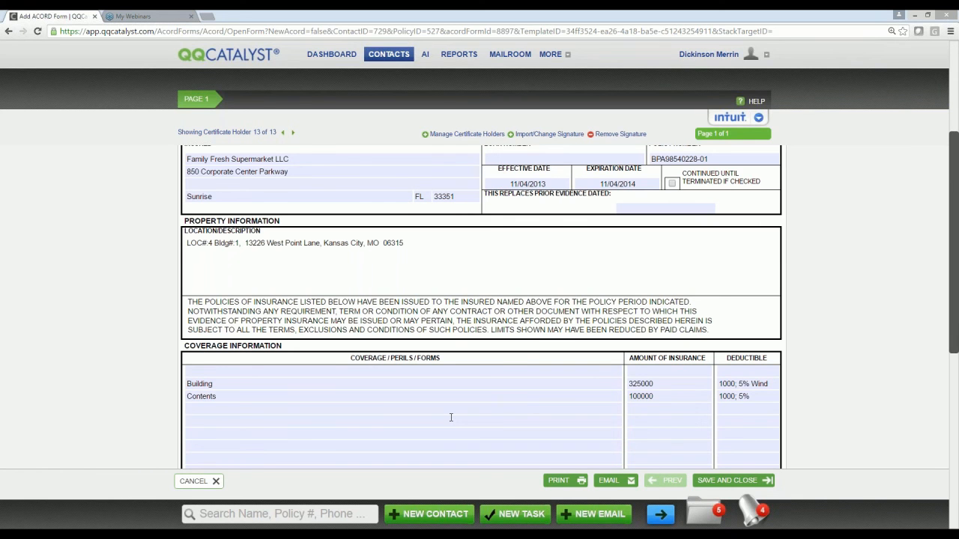
scroll(482, 413, "down", 1)
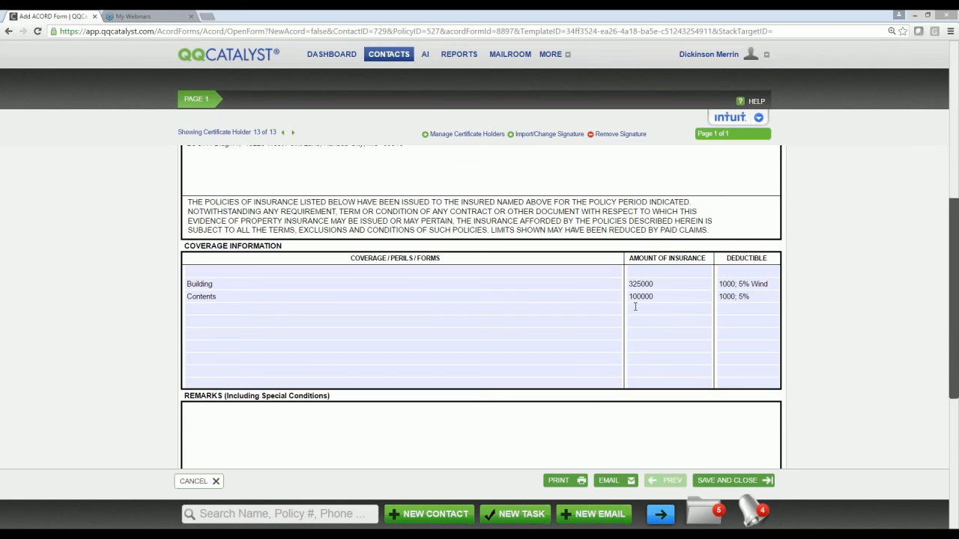
scroll(639, 304, "up", 1)
scroll(480, 118, "up", 1)
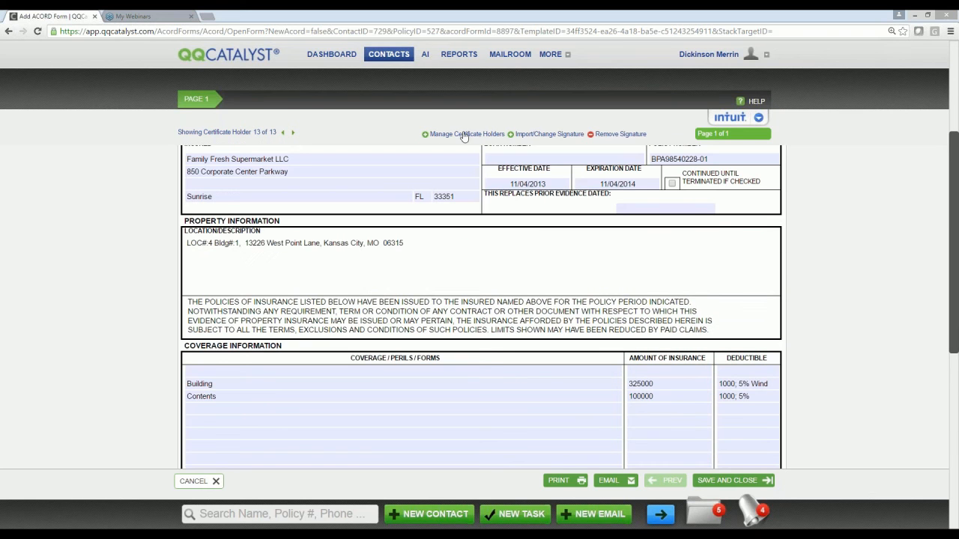
left_click(463, 133)
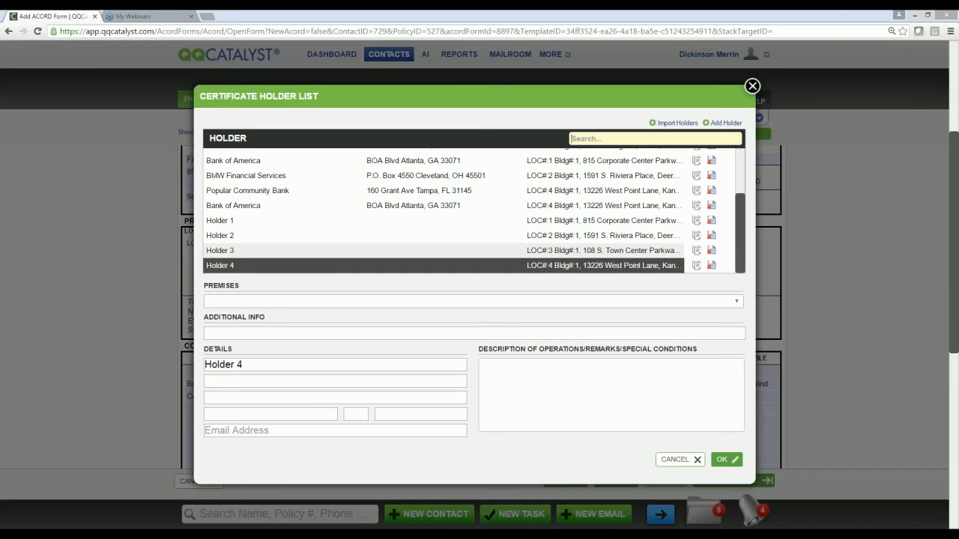
left_click(519, 381)
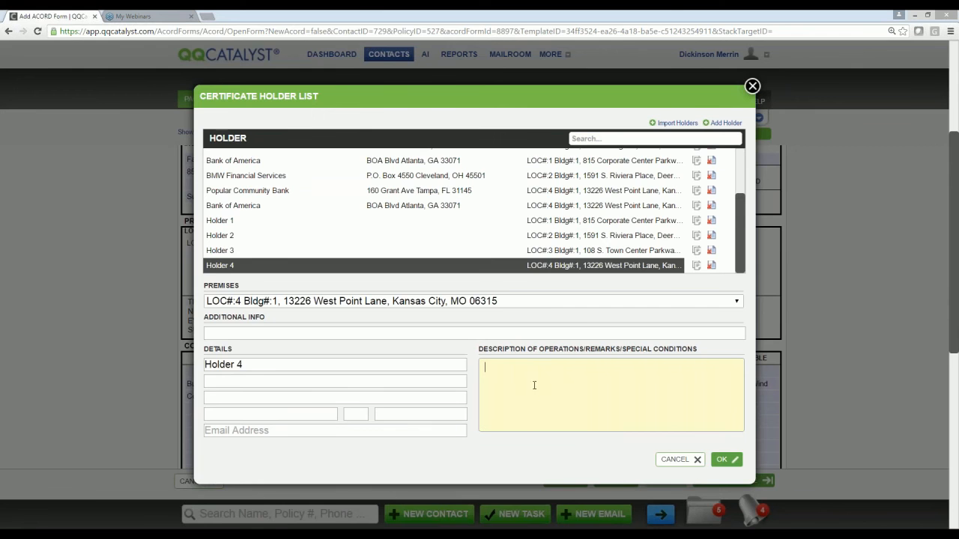
left_click(724, 458)
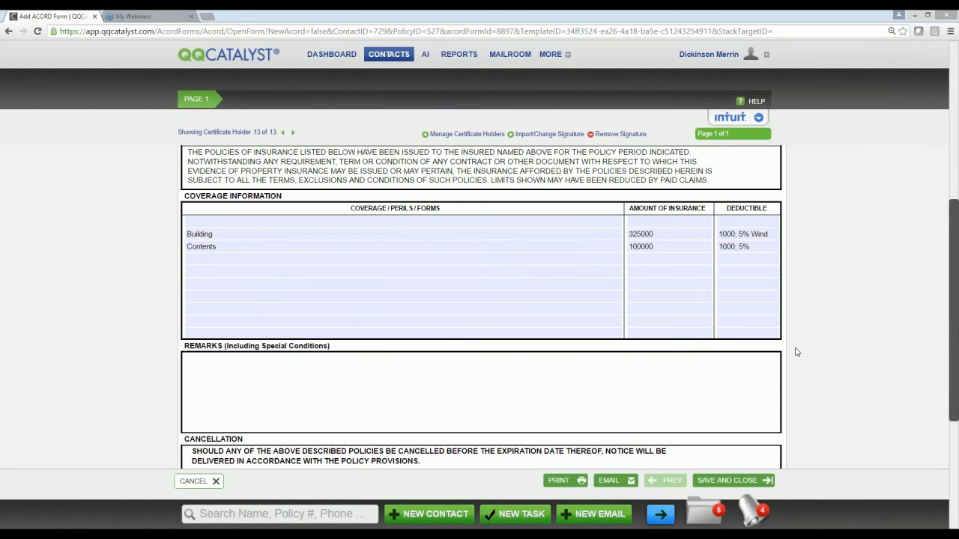
scroll(800, 355, "down", 1)
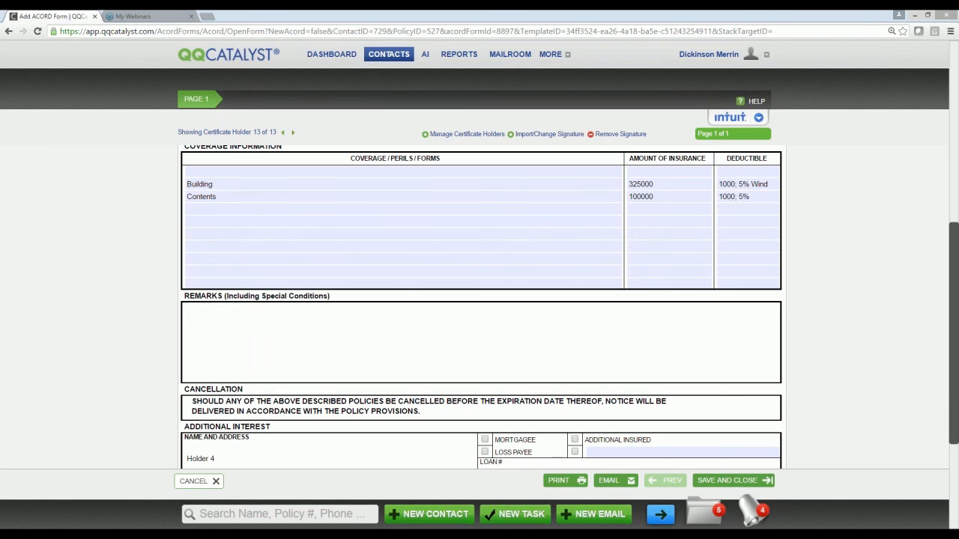
Add certificate holder Holder 5 linked to the LOC#5 Manage St, Miami premises.
left_click(459, 135)
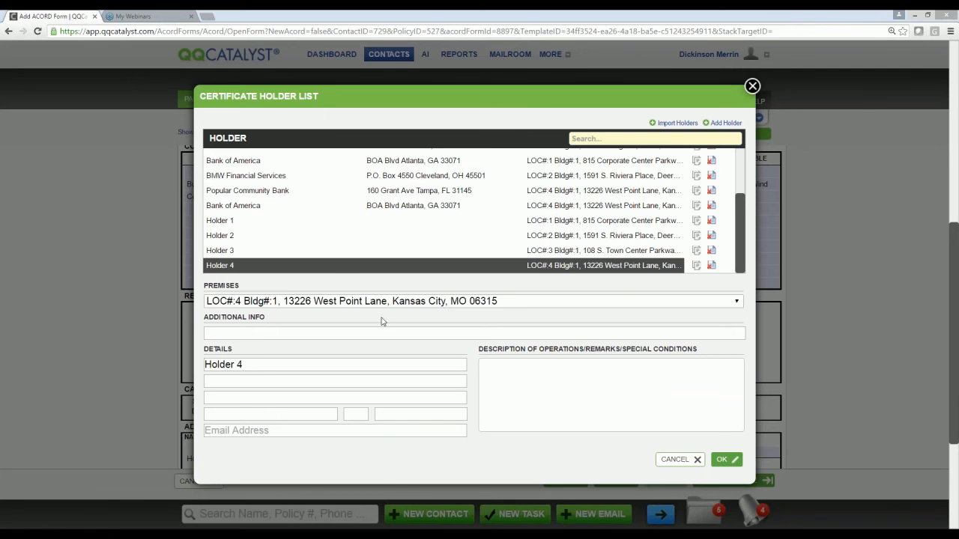
left_click(581, 303)
left_click(467, 378)
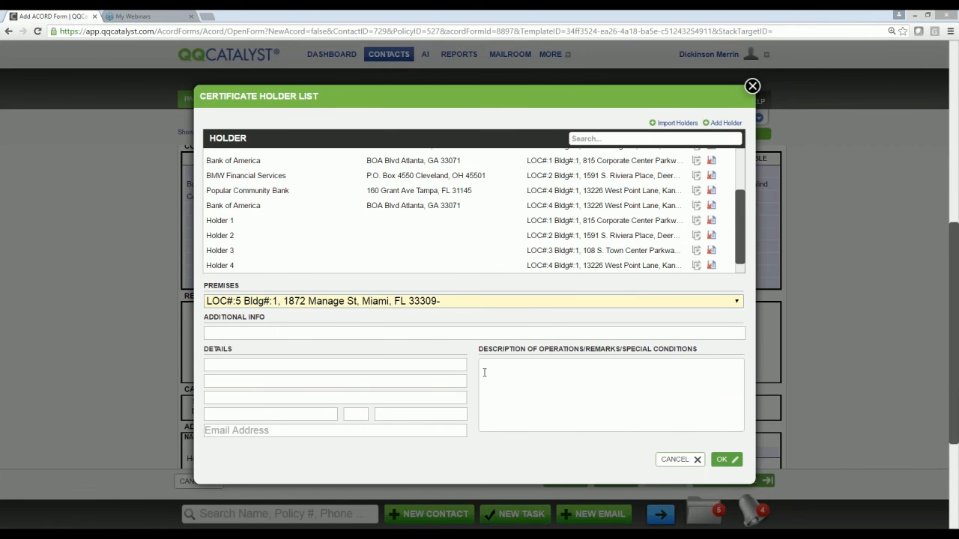
left_click(234, 361)
type("HOlder")
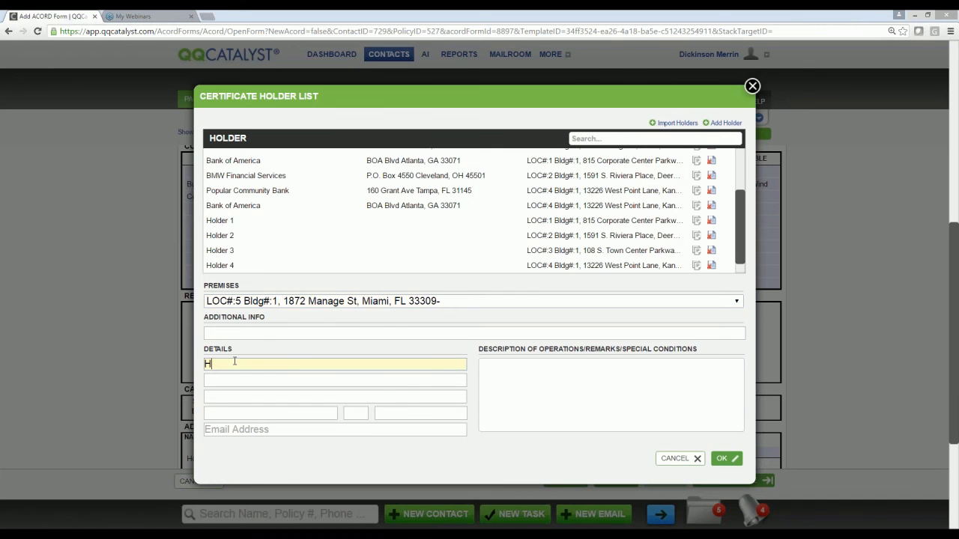
key("BackSpace")
key("BackSpace")
key("BackSpace")
key("BackSpace")
key("BackSpace")
type("older 5")
left_click(726, 459)
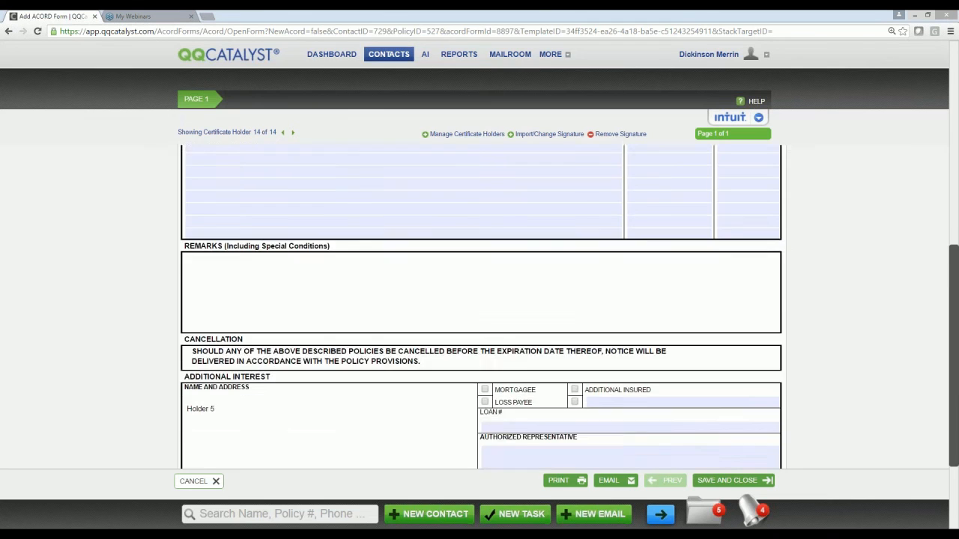
Cancel the ACORD property form and confirm discarding its changes.
scroll(481, 307, "up", 2)
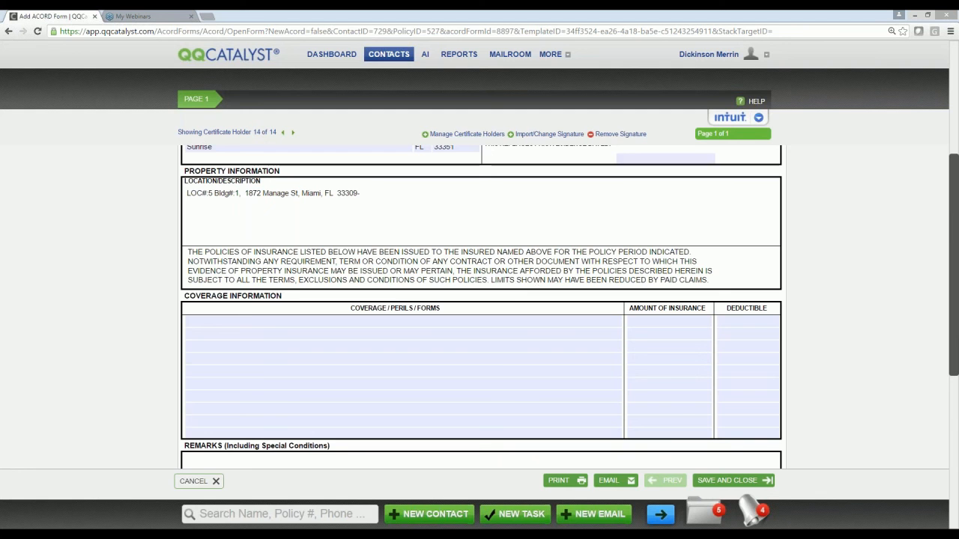
left_click(196, 481)
left_click(573, 329)
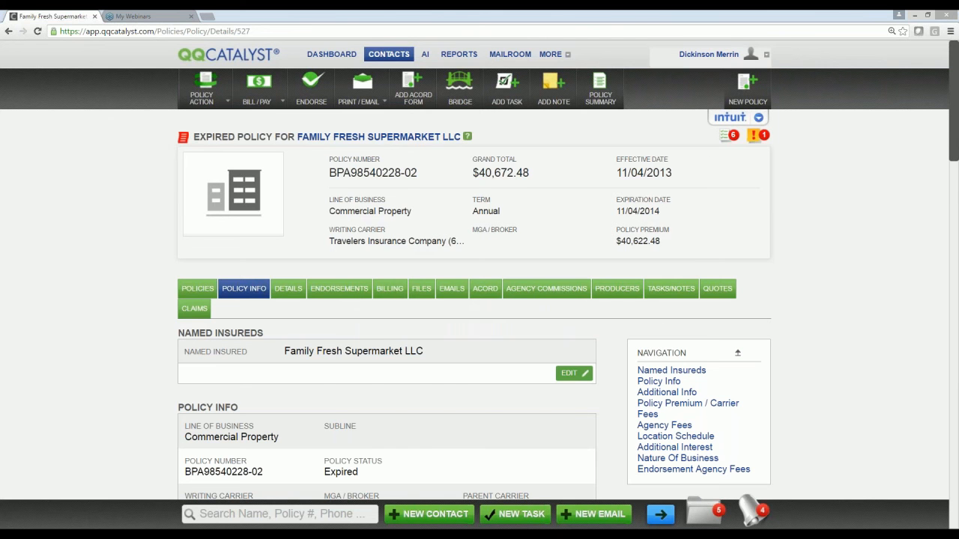
Go to My Preferences from the user menu to view the Guided Workflow setting.
left_click(713, 60)
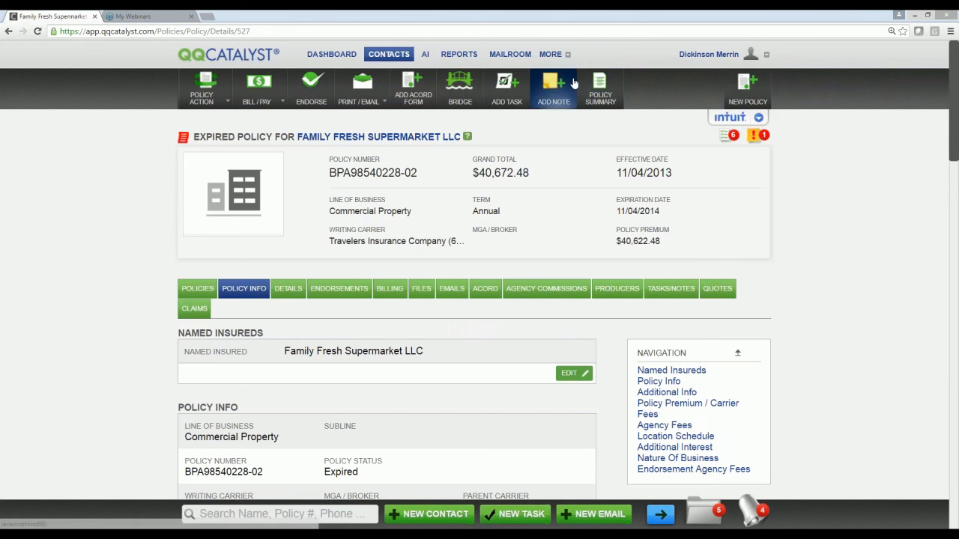
mouse_move(698, 60)
mouse_move(684, 80)
left_click(611, 78)
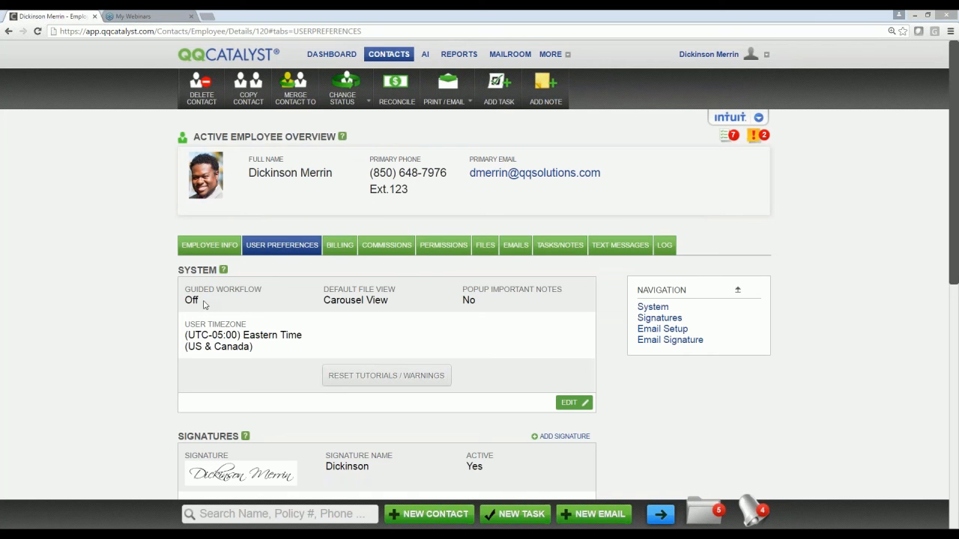
Set Guided Workflow to On in system preferences, save, and begin a new contact.
left_click(569, 403)
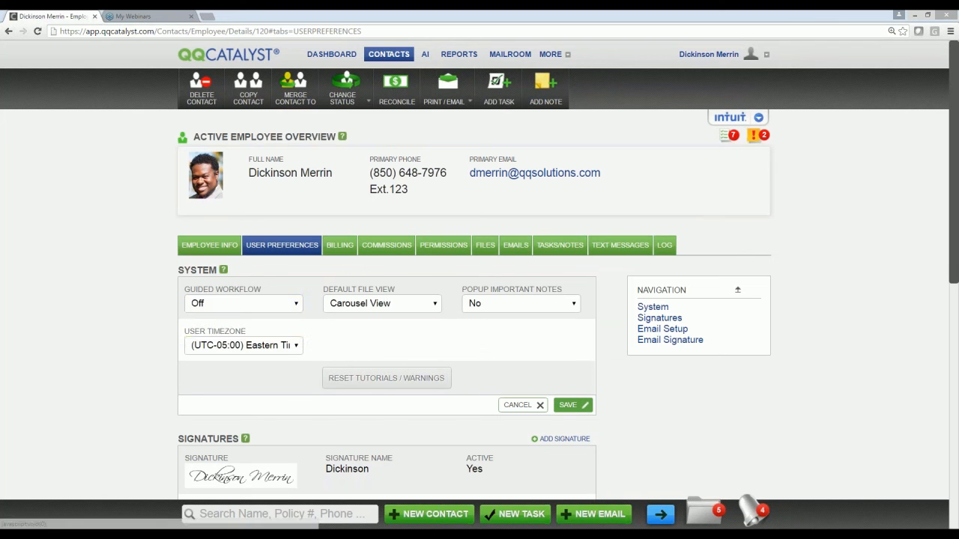
left_click(256, 302)
left_click(238, 333)
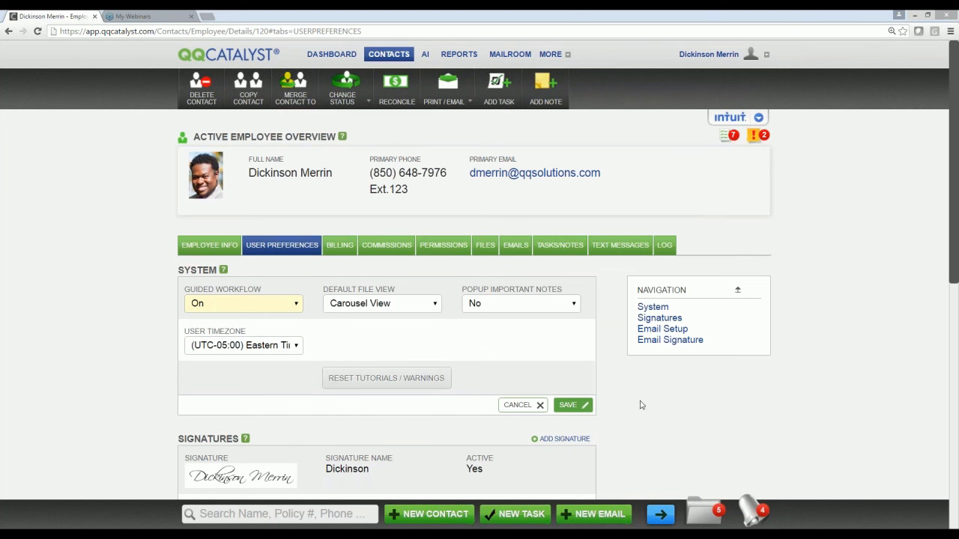
left_click(567, 405)
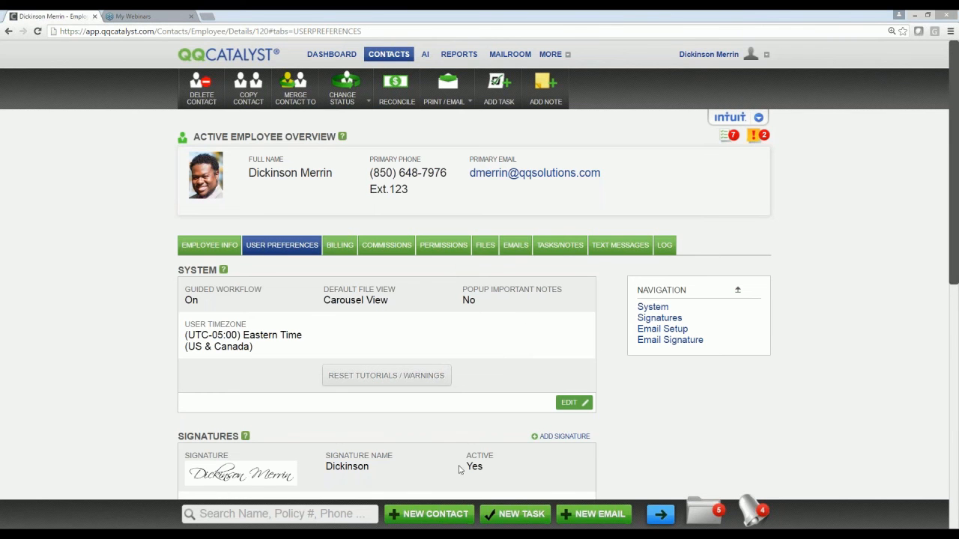
left_click(435, 514)
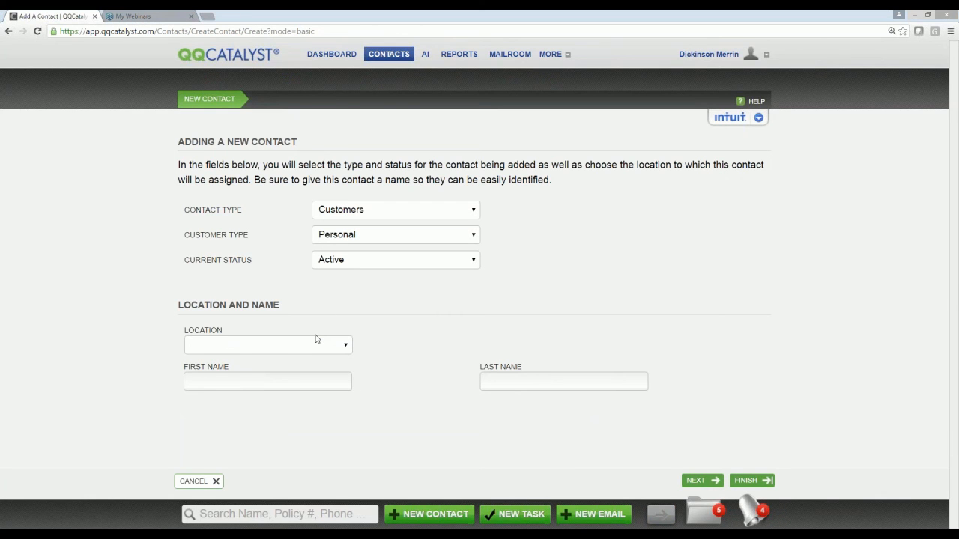
Create the contact at Training Main Office with the customer's first and last name.
left_click(251, 348)
left_click(241, 396)
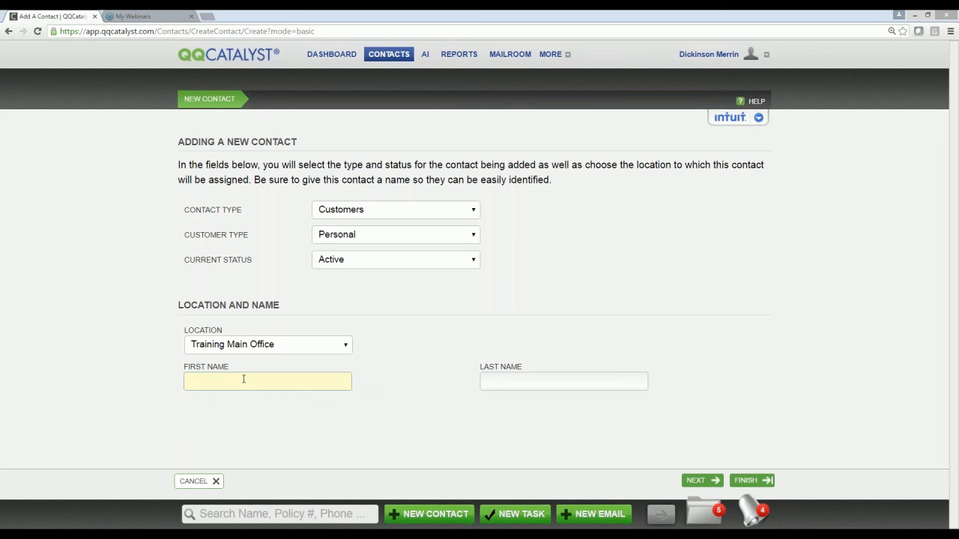
key("Tab")
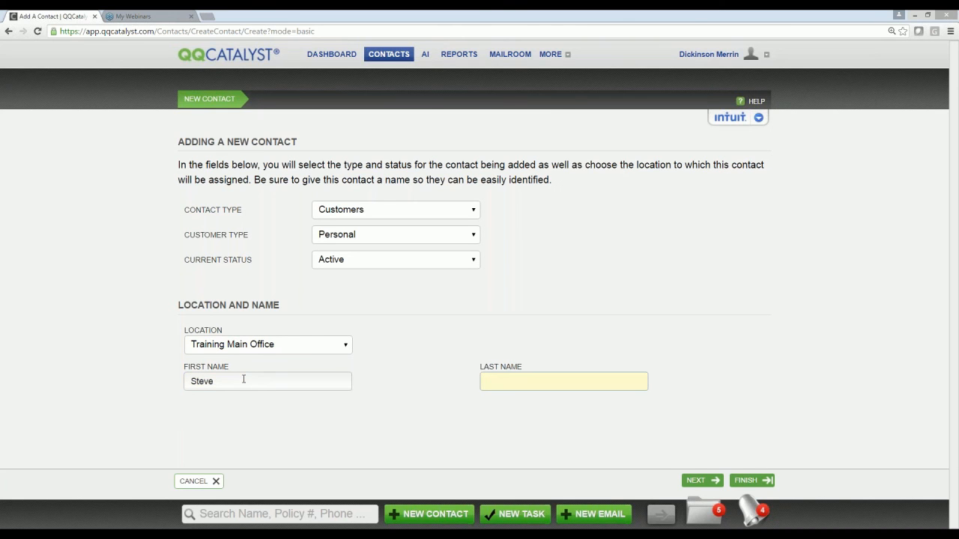
left_click(702, 483)
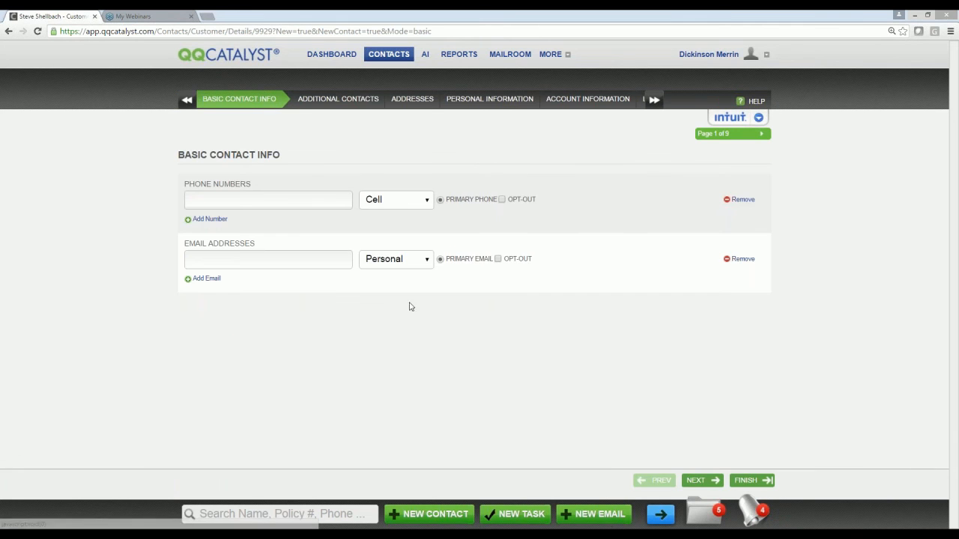
Advance through the remaining guided pages to Social Media and finish the new customer.
left_click(705, 481)
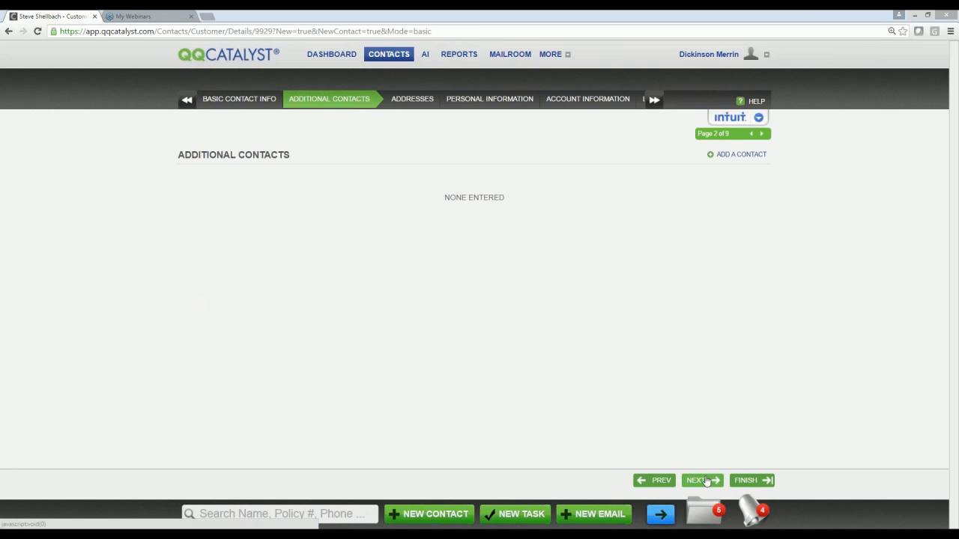
left_click(706, 481)
left_click(706, 481)
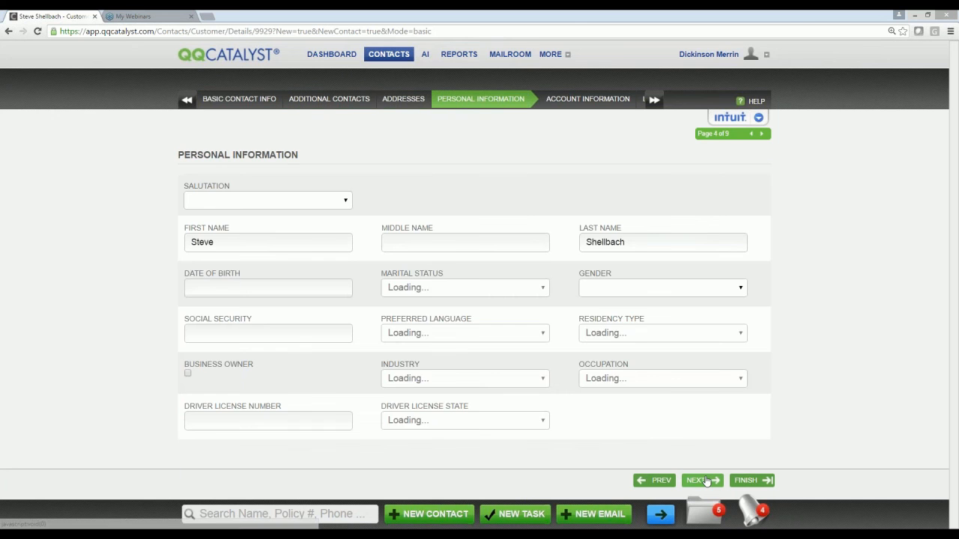
left_click(706, 481)
left_click(706, 481)
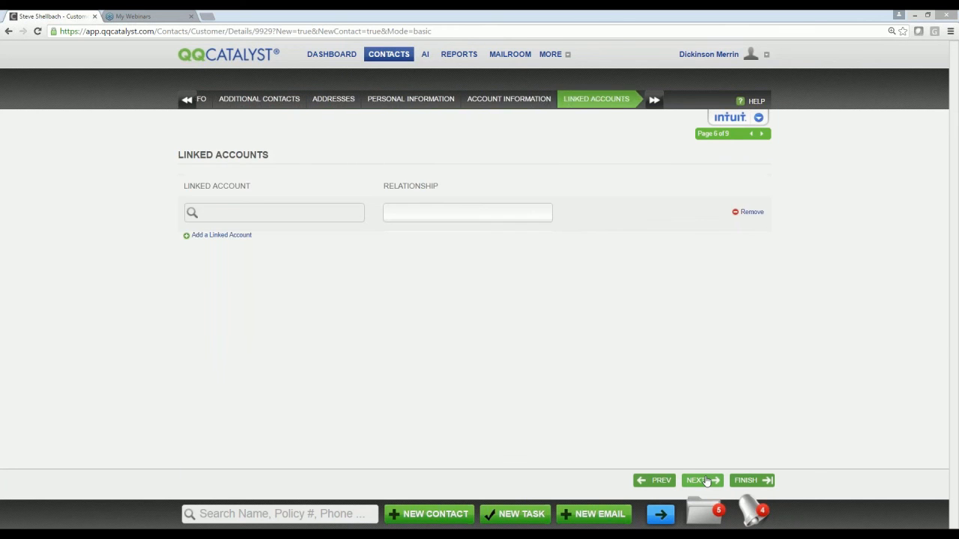
left_click(706, 481)
left_click(706, 481)
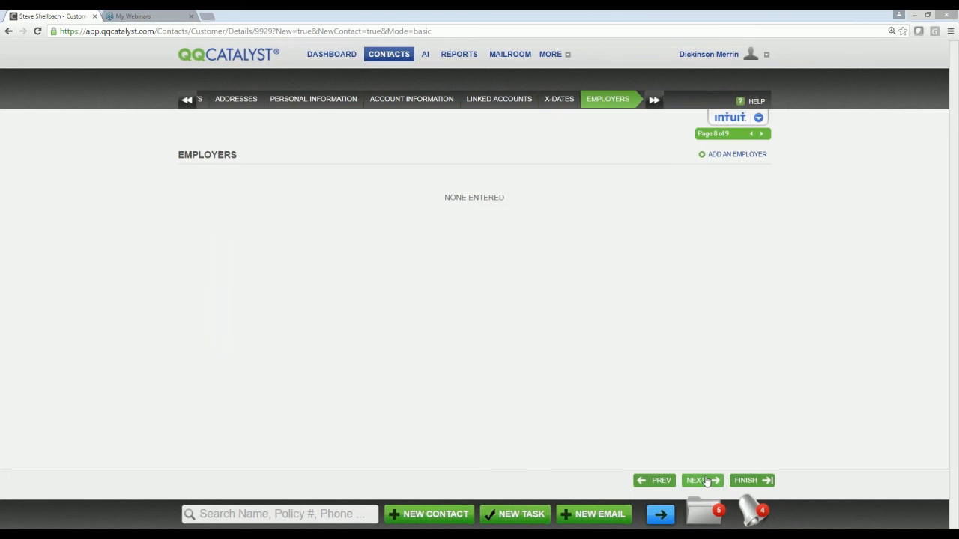
left_click(706, 481)
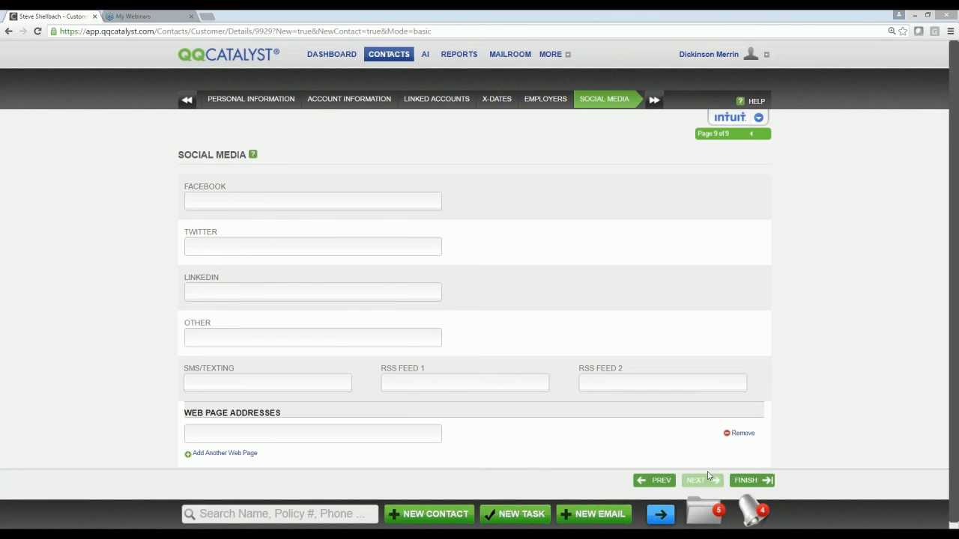
left_click(749, 482)
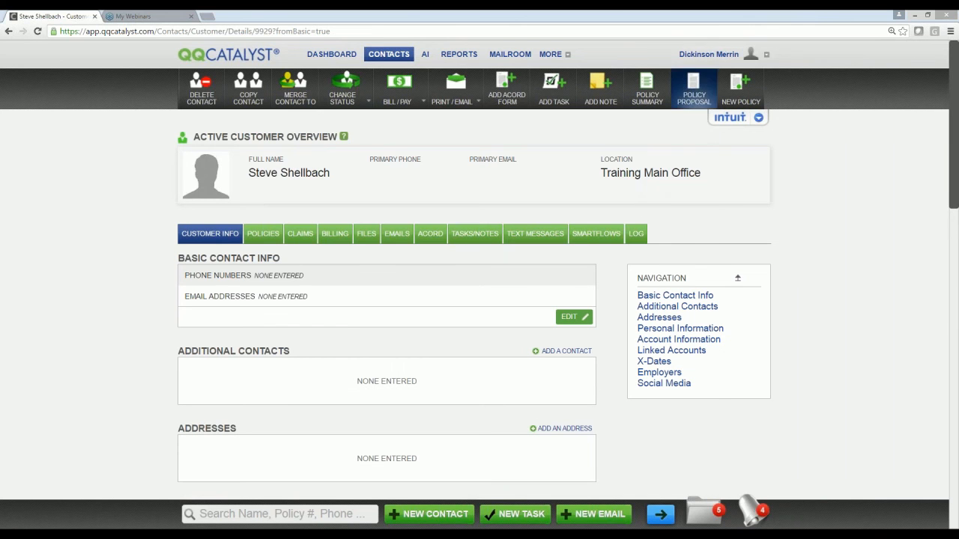
In My Preferences, change the System setting Guided Workflow to Off and save.
mouse_move(706, 66)
left_click(596, 76)
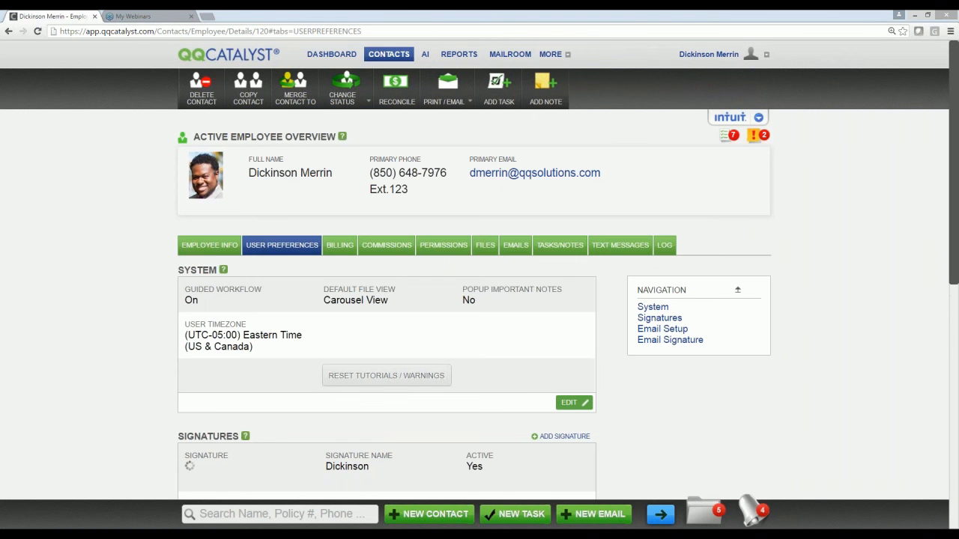
left_click(275, 303)
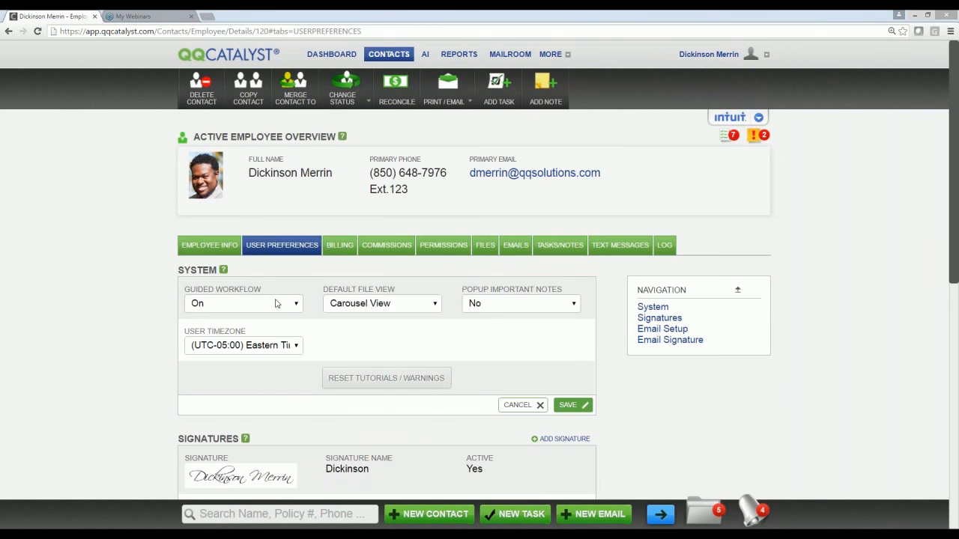
left_click(252, 305)
left_click(252, 317)
left_click(569, 406)
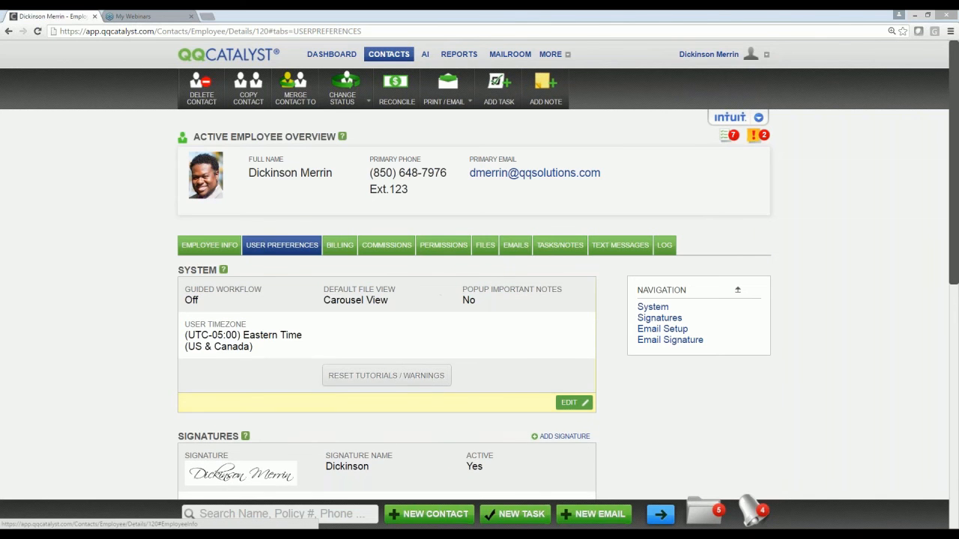
left_click(207, 251)
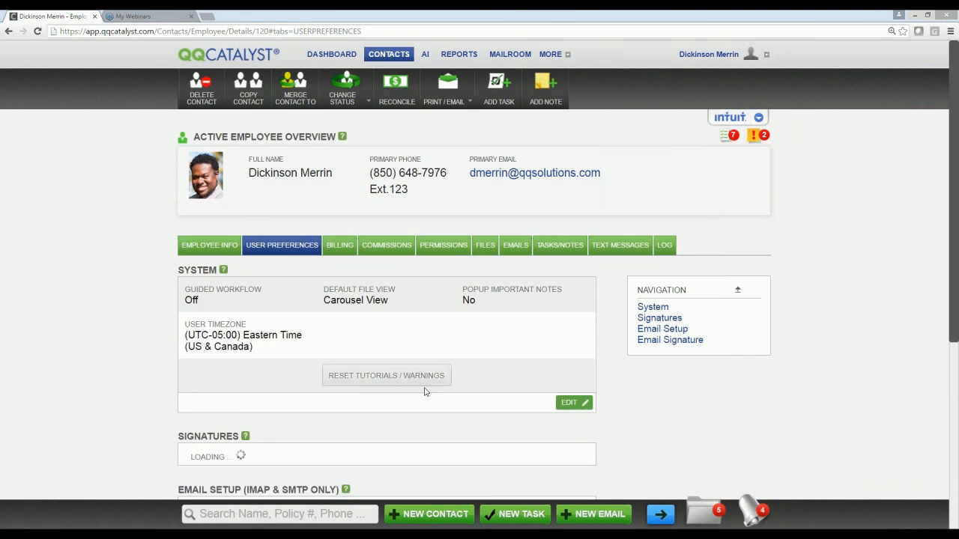
Create a personal customer at Training Main Office with first name, last name and primary phone.
left_click(428, 514)
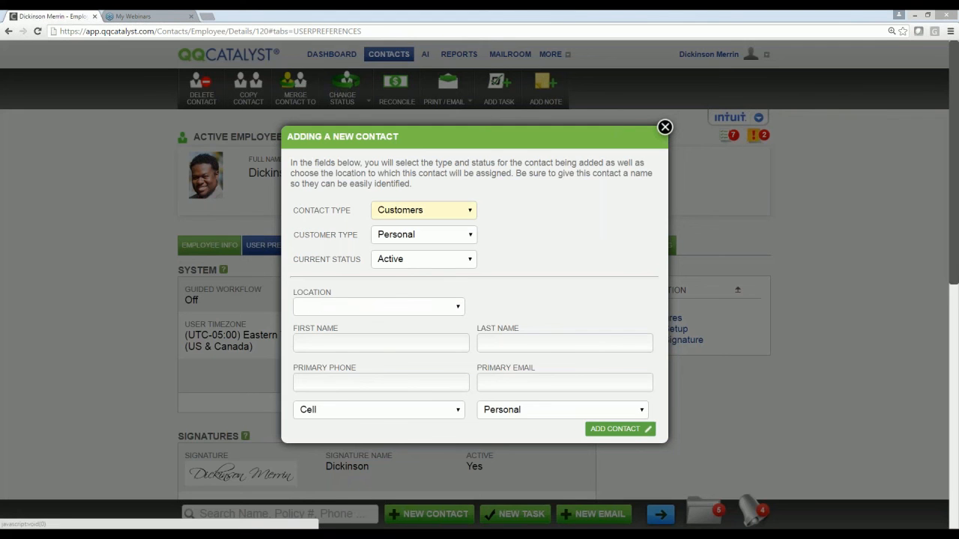
left_click(368, 308)
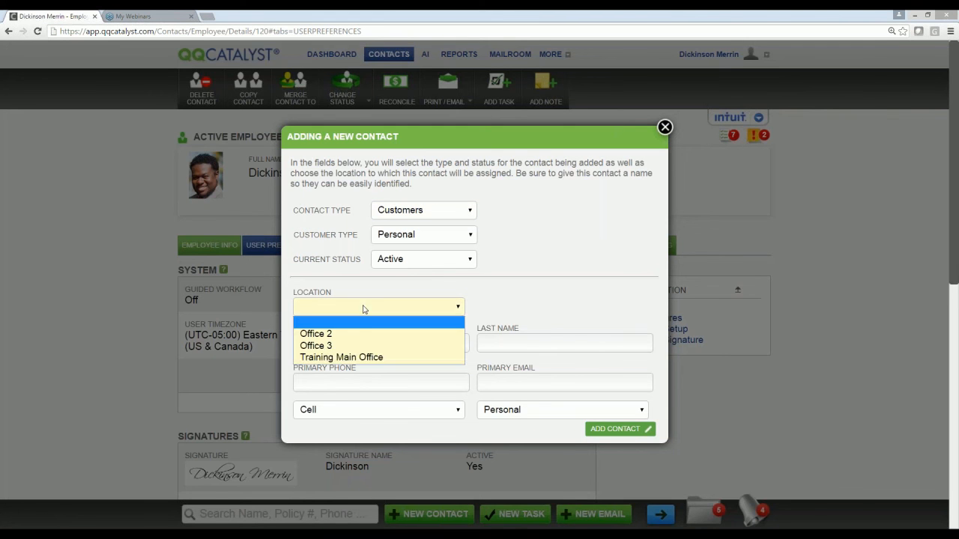
left_click(344, 357)
left_click(327, 336)
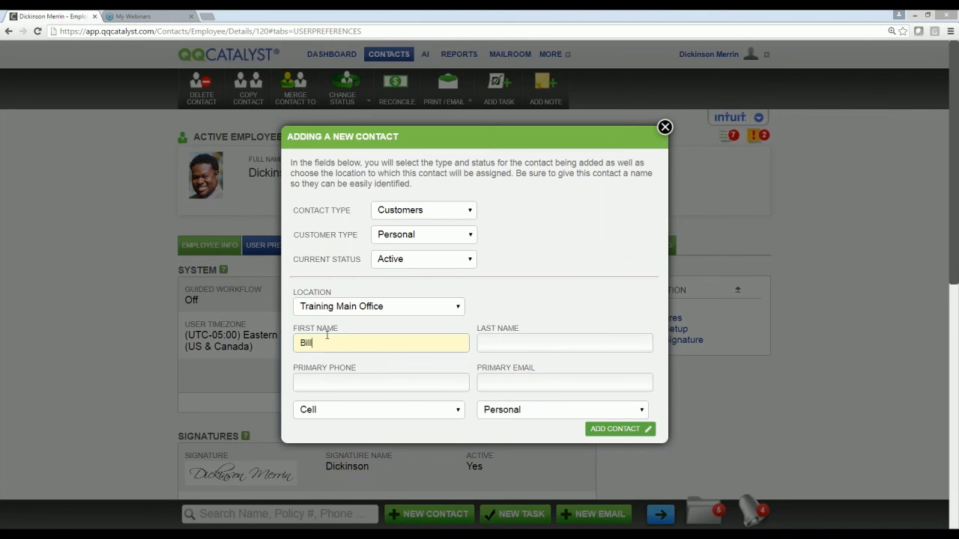
key("Tab")
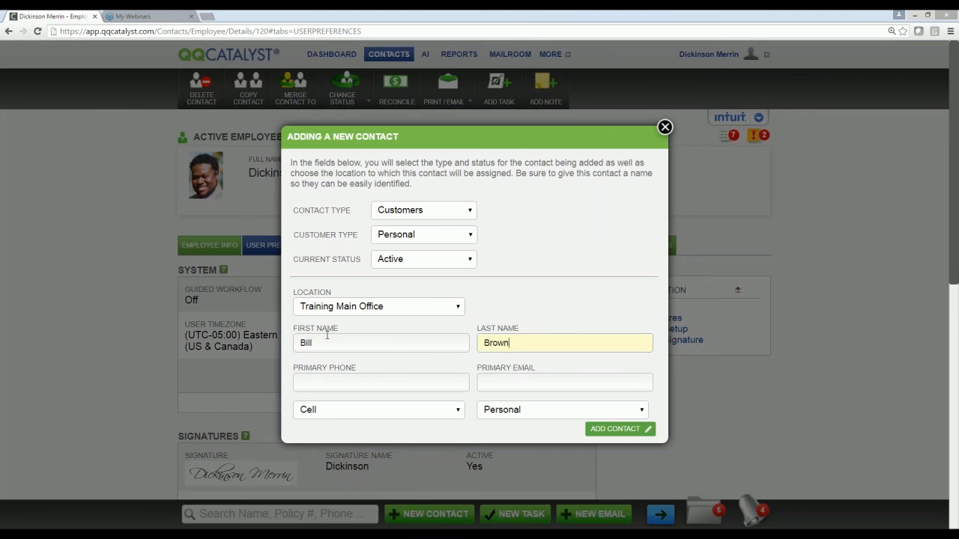
left_click(294, 384)
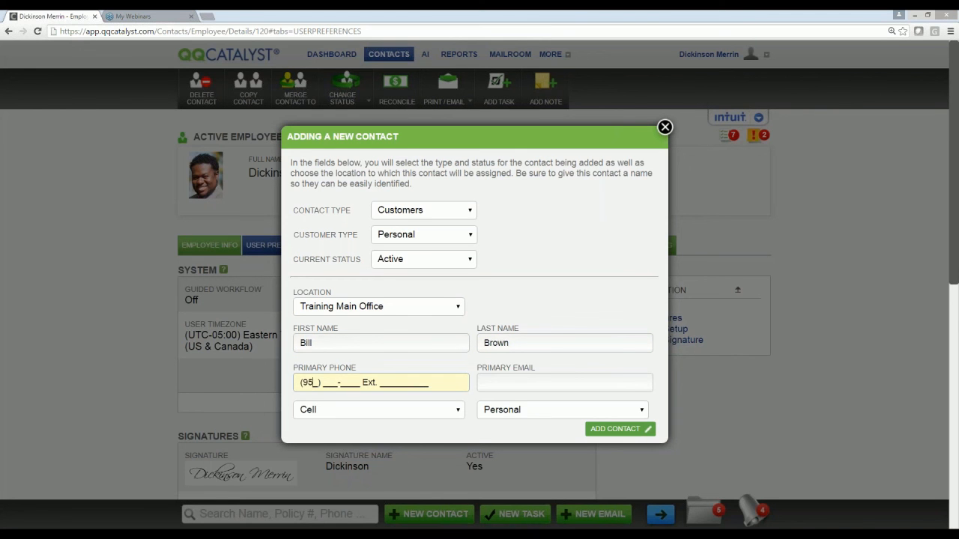
key("Tab")
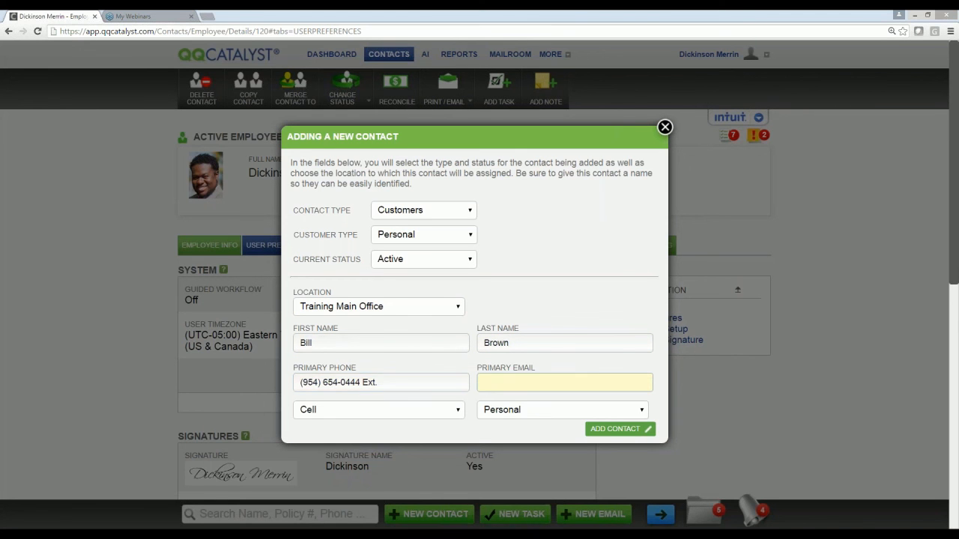
left_click(619, 429)
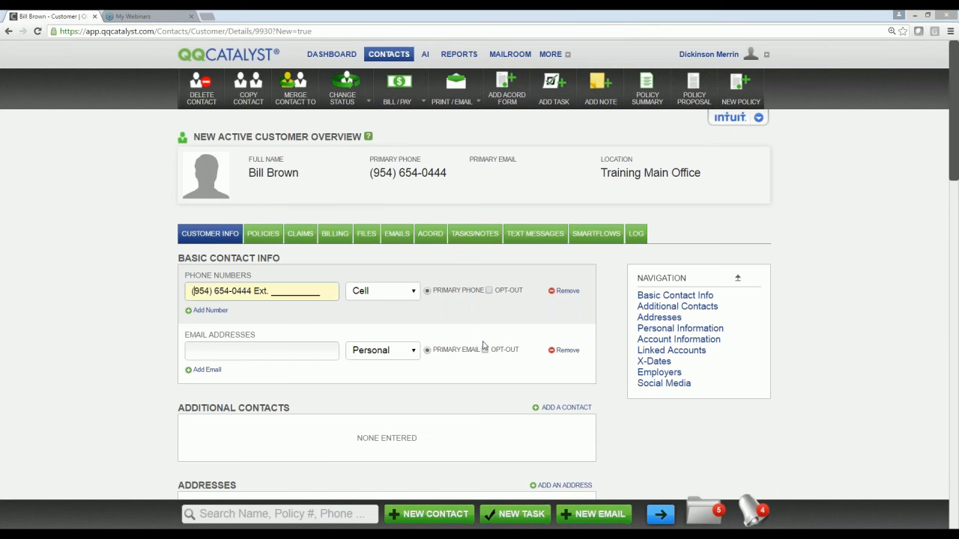
Review the new customer's single-page record and save all changes.
scroll(483, 346, "down", 7)
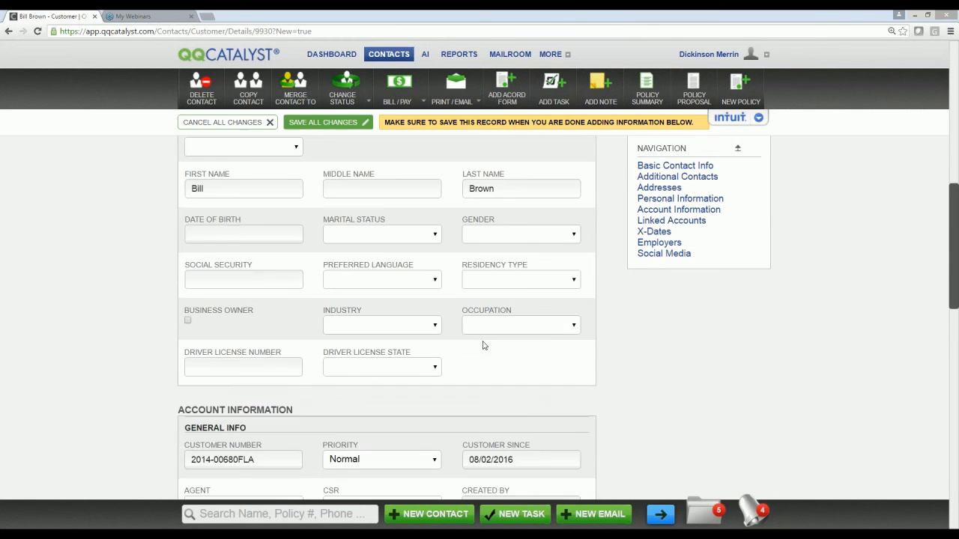
scroll(483, 346, "down", 8)
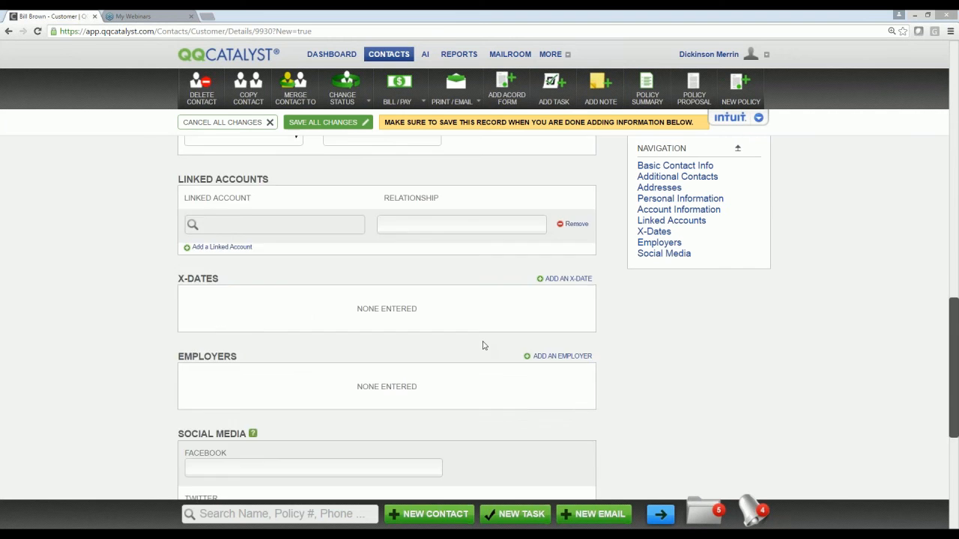
scroll(483, 346, "up", 8)
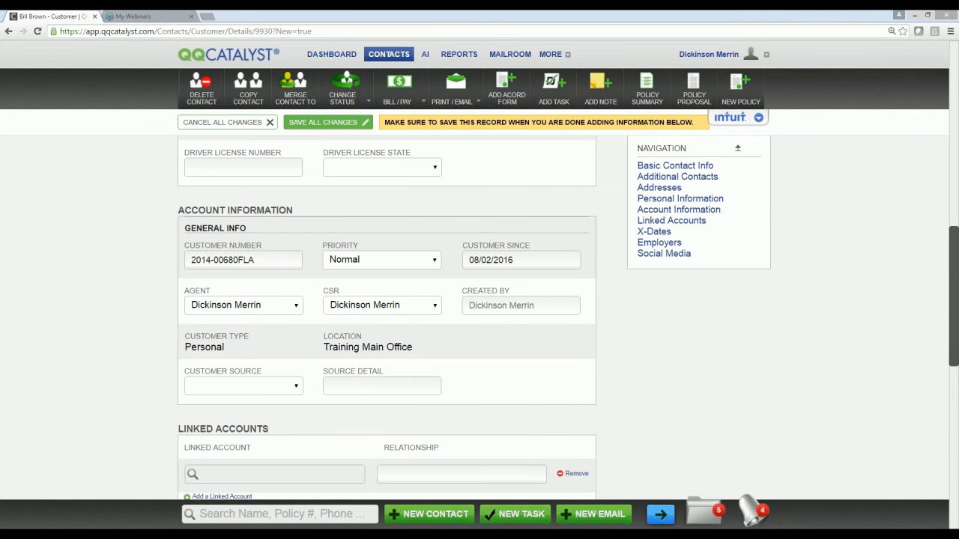
left_click(327, 122)
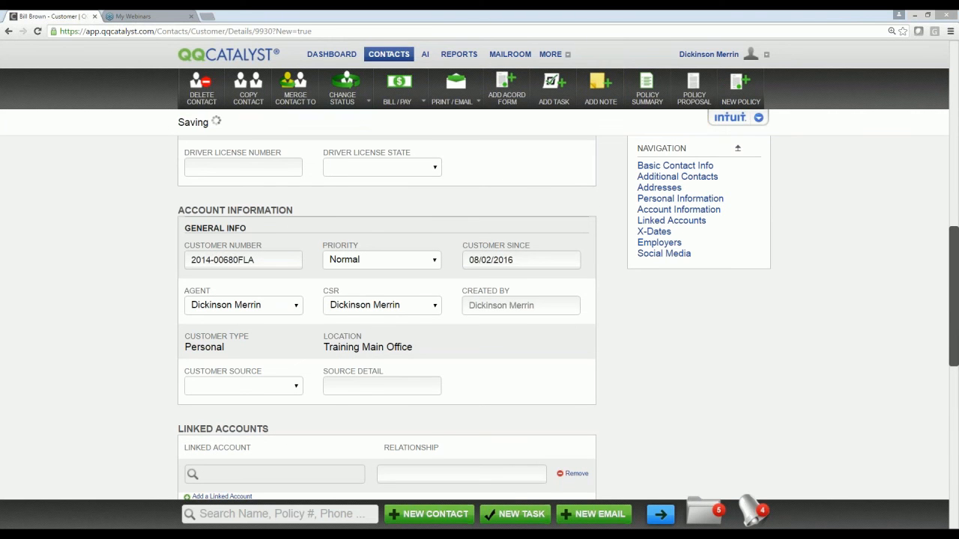
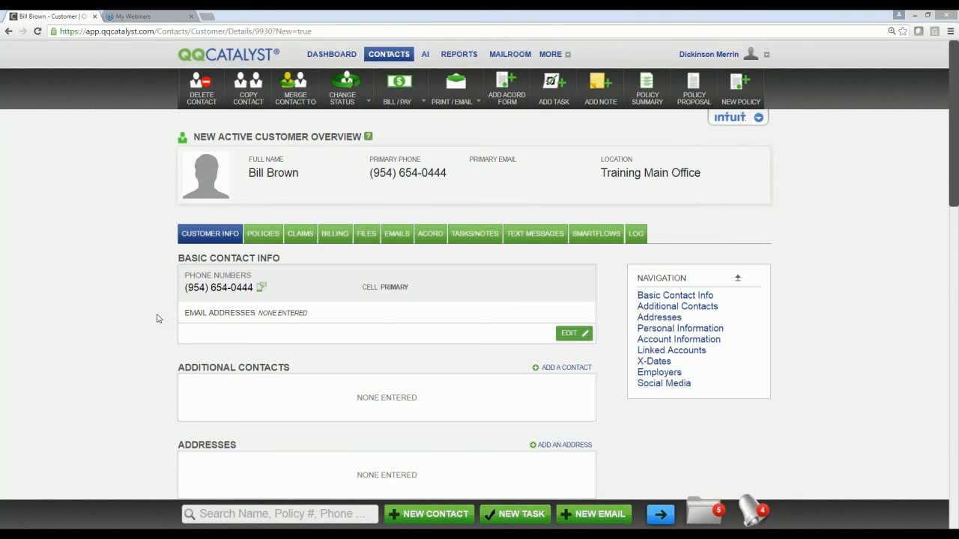
scroll(157, 322, "down", 1)
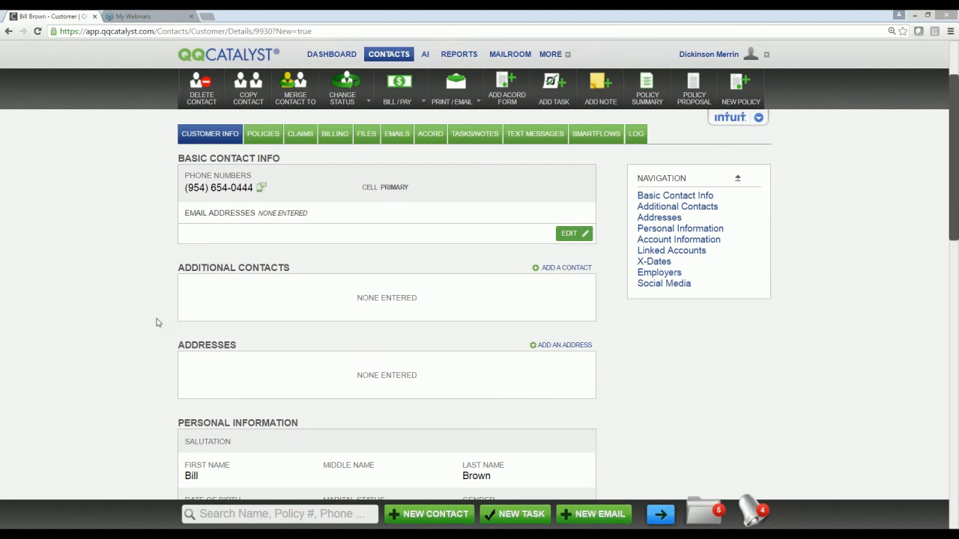
left_click(564, 344)
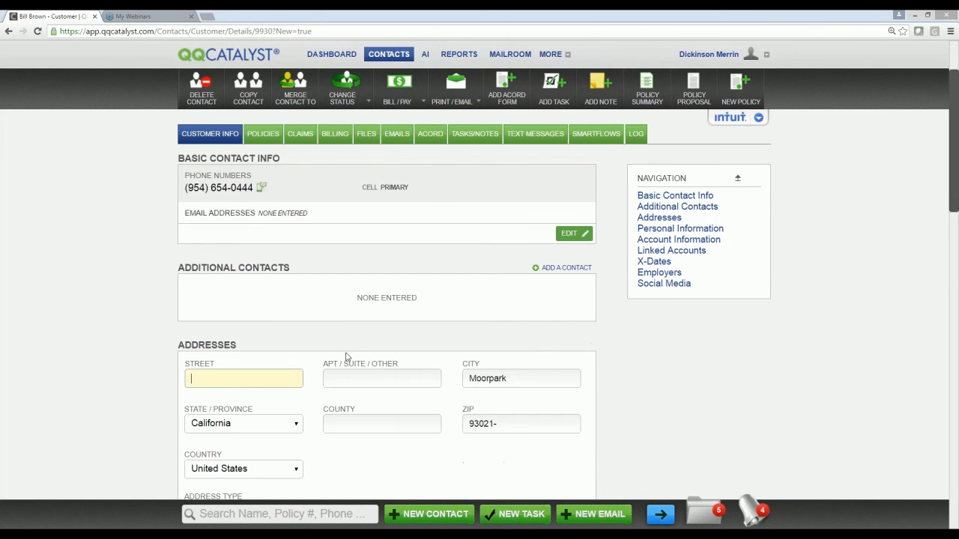
scroll(361, 337, "down", 2)
left_click(566, 477)
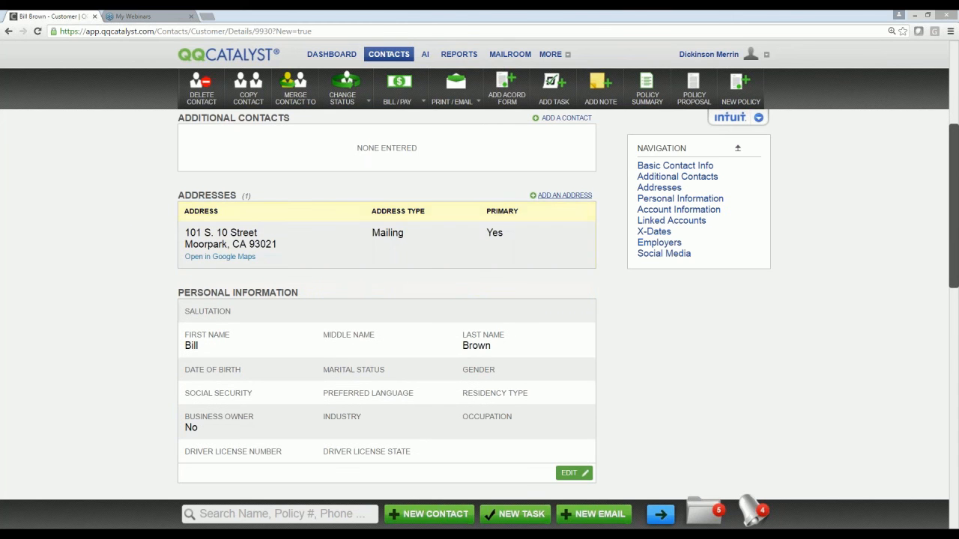
left_click(514, 222)
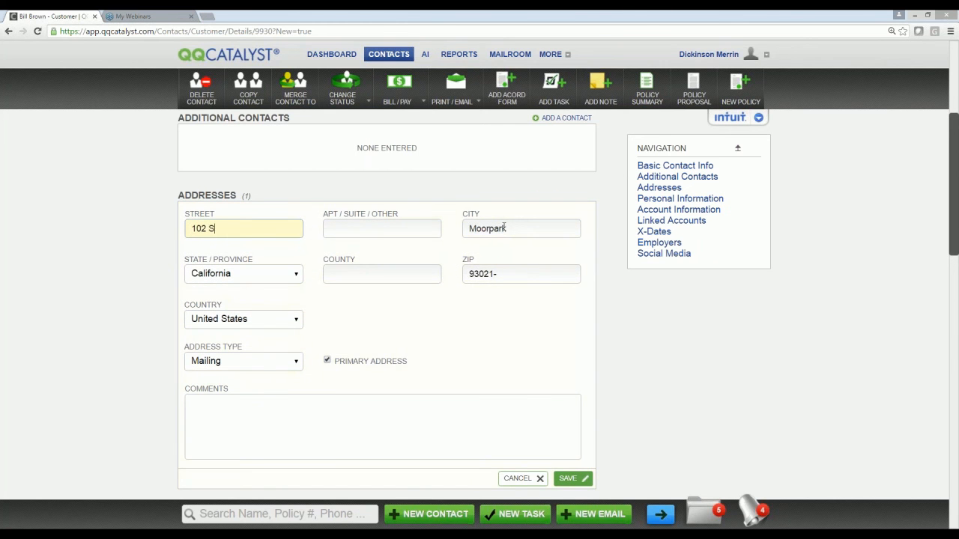
left_click(575, 478)
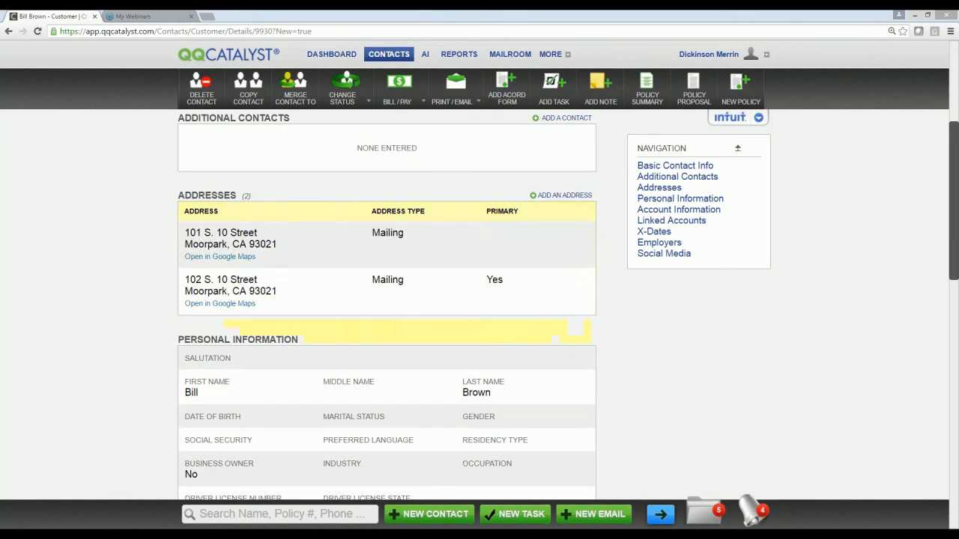
left_click(562, 195)
left_click(278, 230)
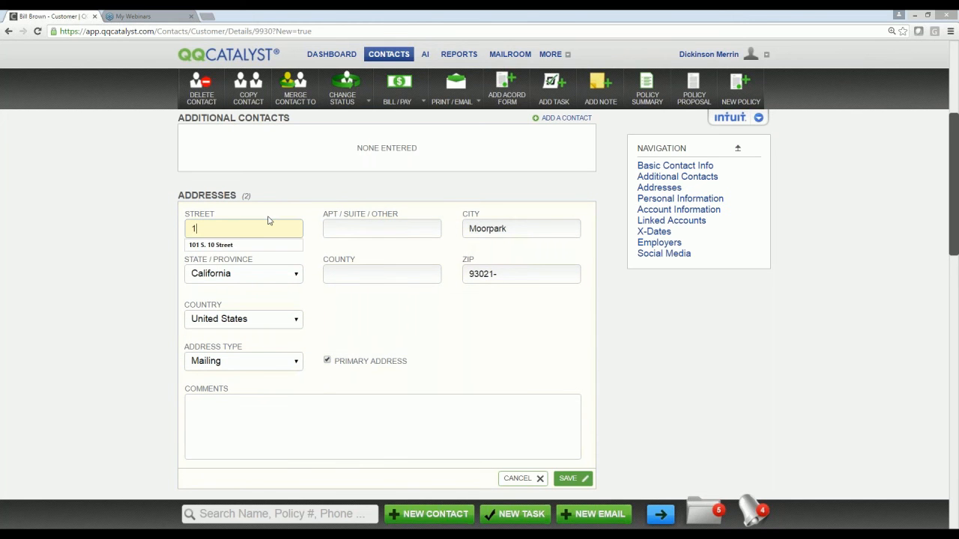
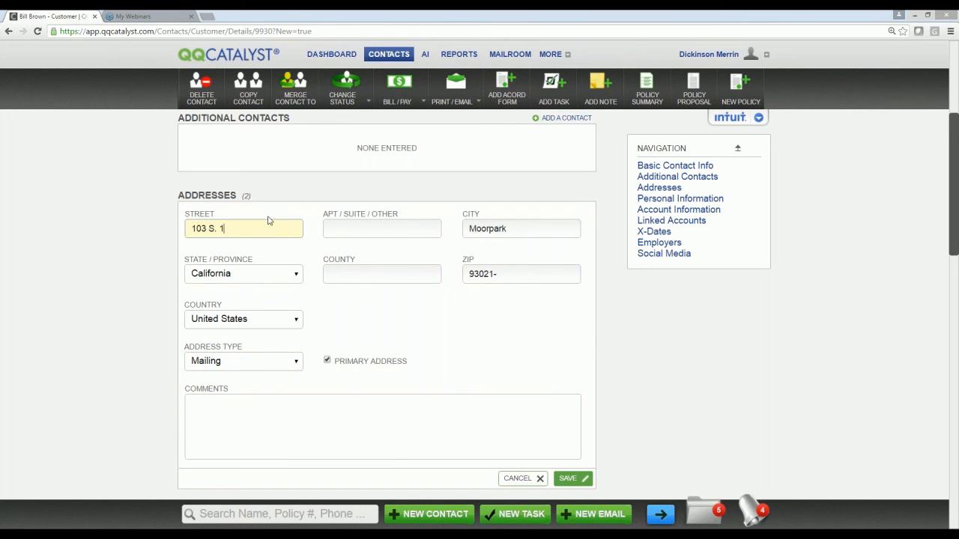
left_click(574, 479)
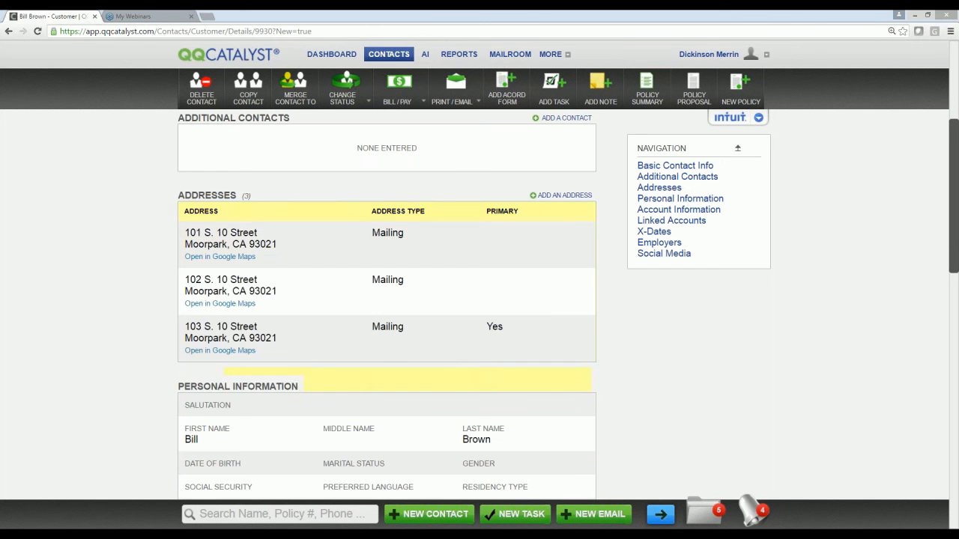
Add a new Commercial Property policy with effective date 08/18/2016.
left_click(742, 90)
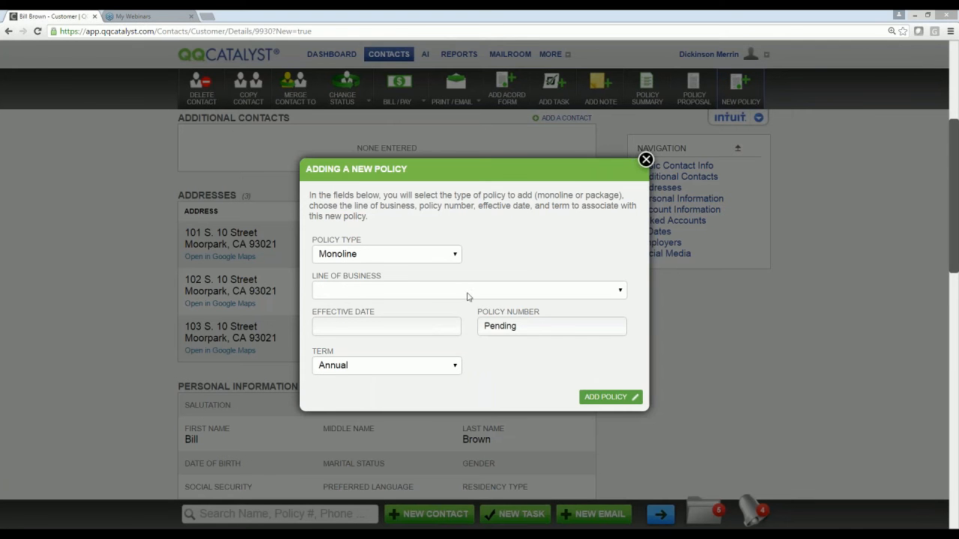
left_click(467, 290)
key("c")
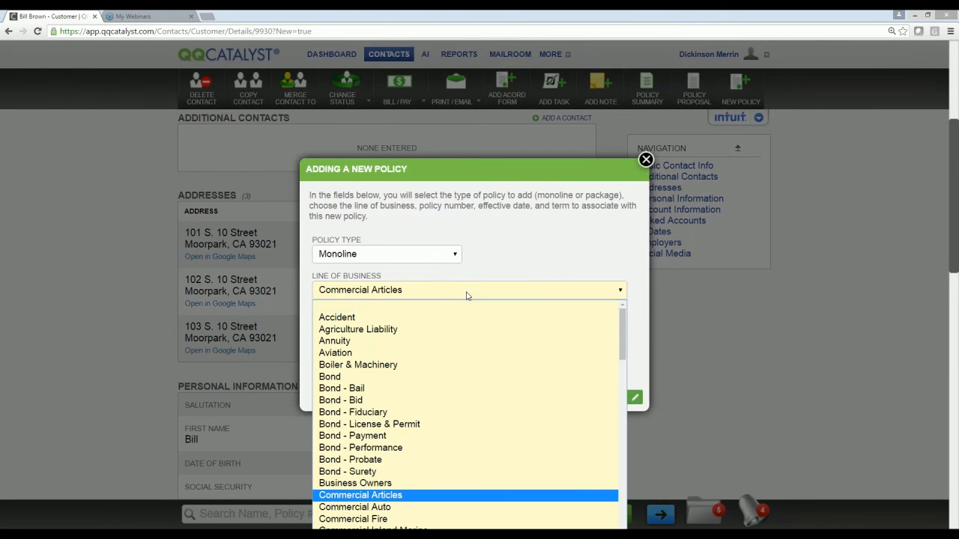
key("Down")
key("Down")
key("Down")
key("Down")
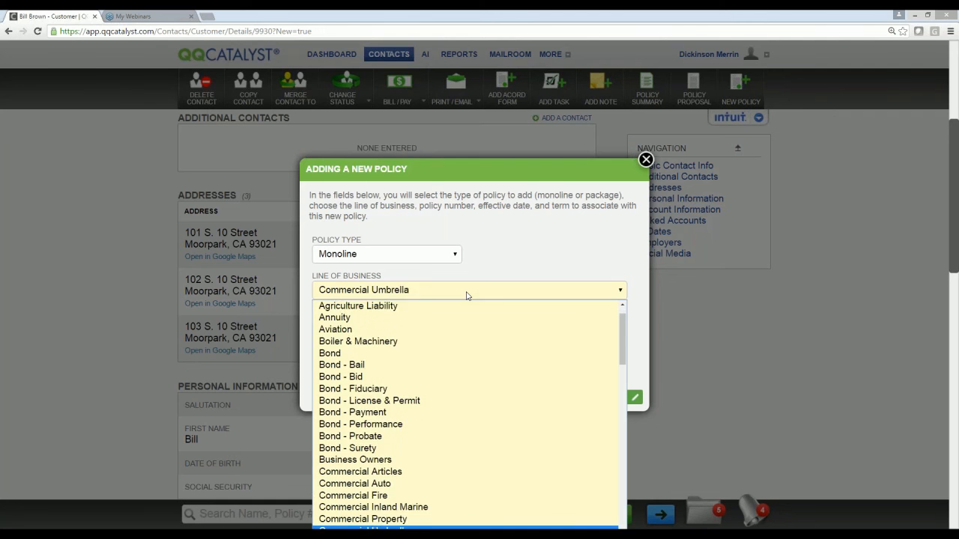
key("Return")
left_click(323, 320)
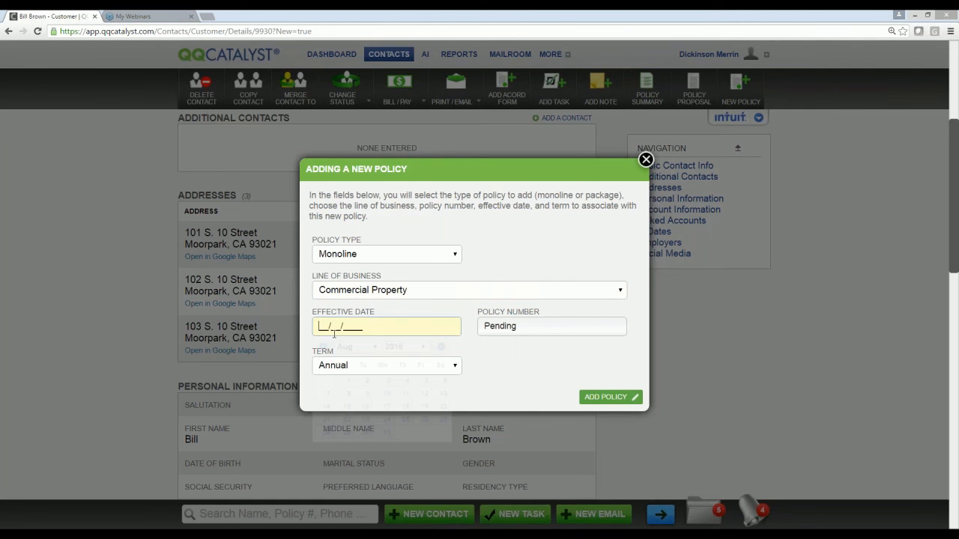
left_click(402, 409)
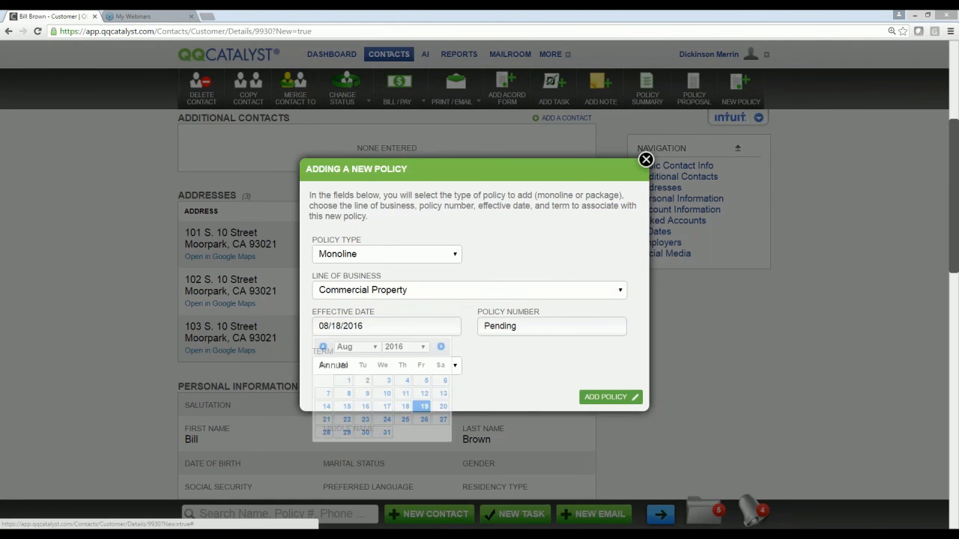
left_click(610, 397)
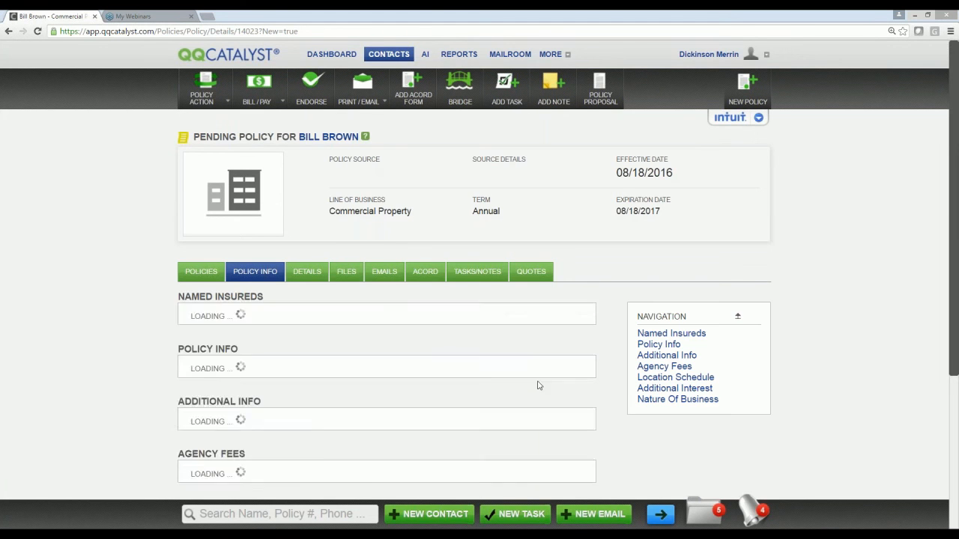
scroll(512, 426, "down", 8)
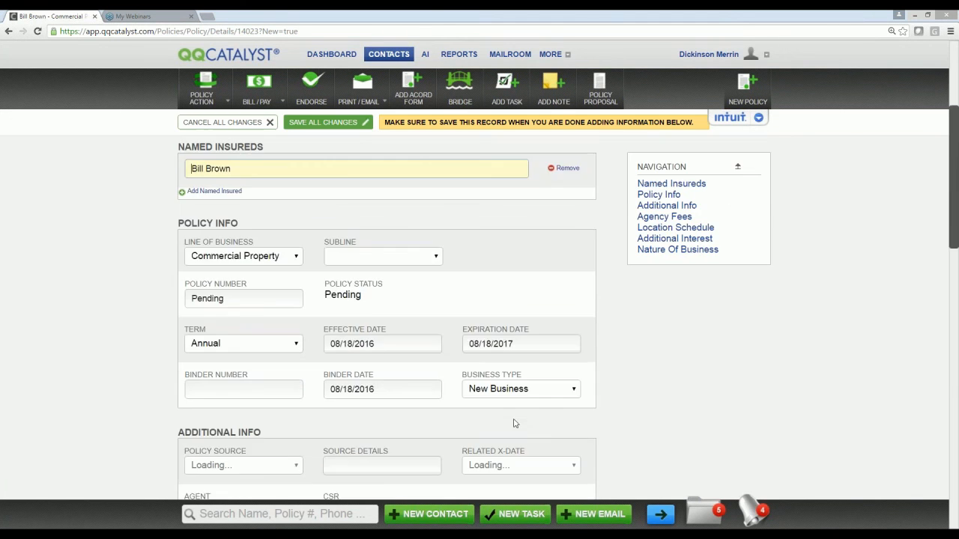
scroll(534, 381, "down", 3)
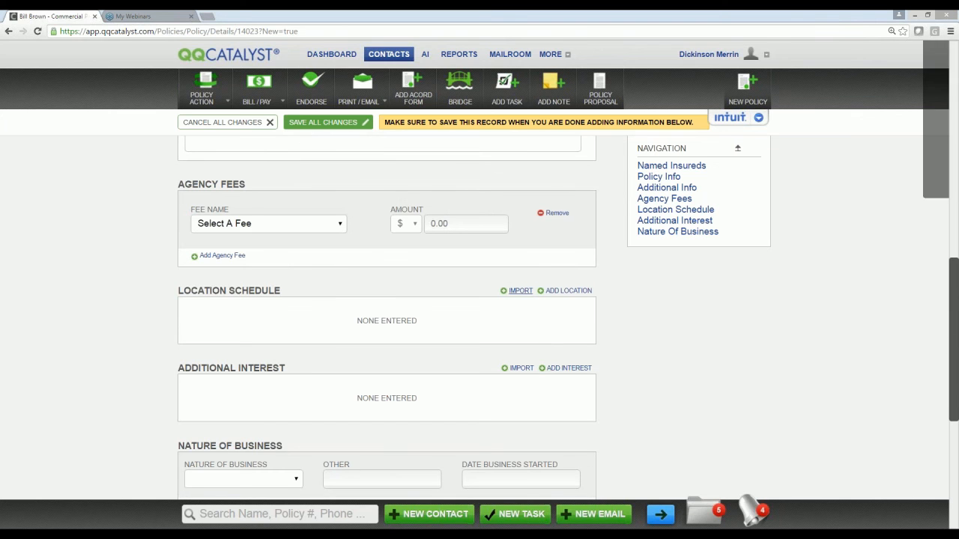
left_click(522, 291)
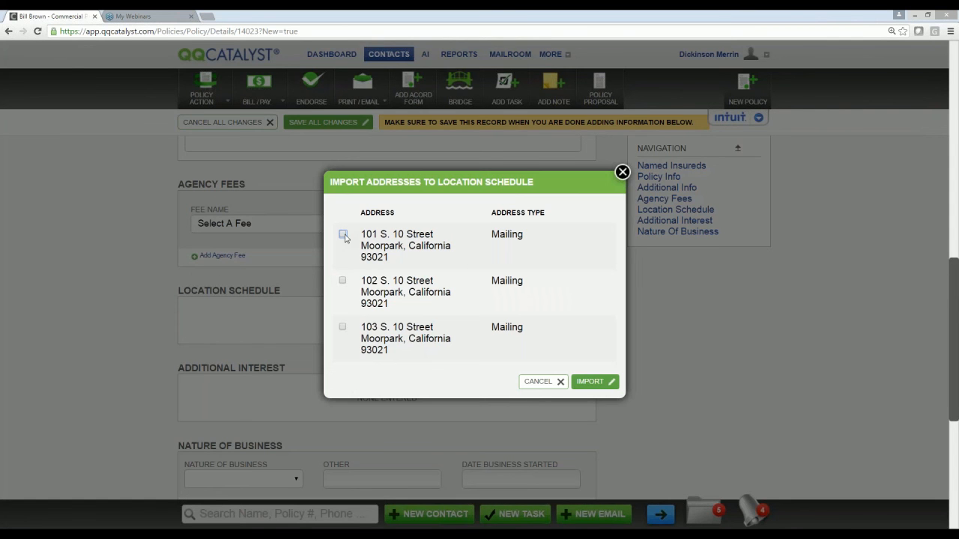
left_click(343, 235)
left_click(343, 280)
left_click(342, 326)
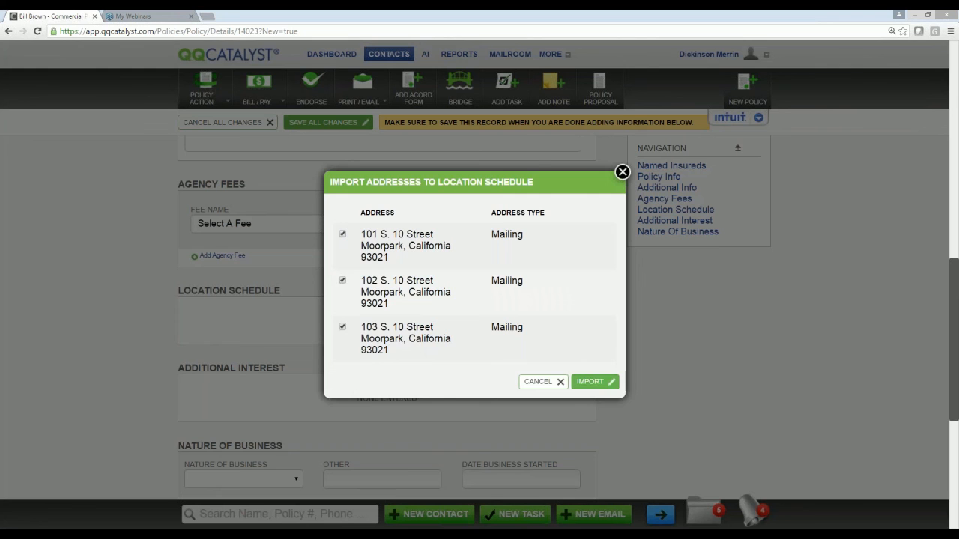
left_click(592, 382)
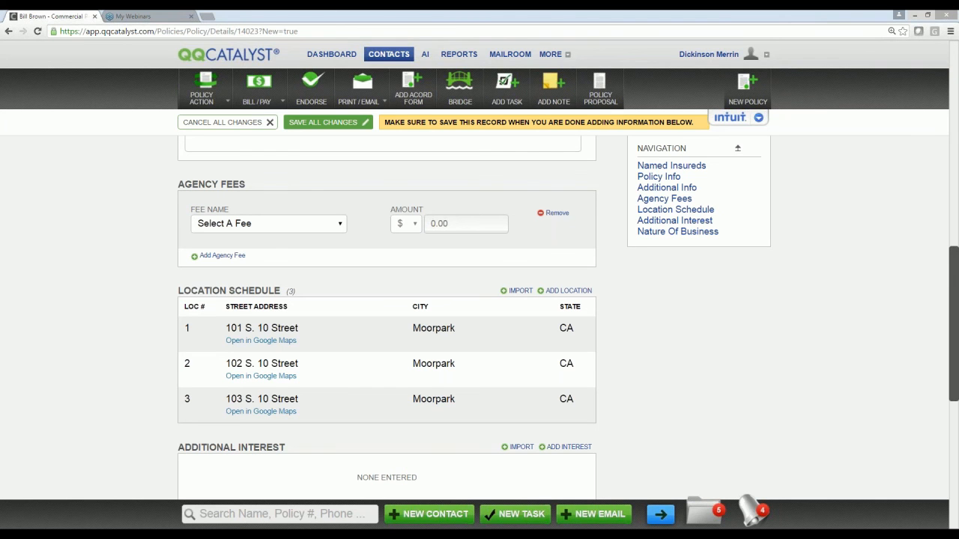
Save all changes to the pending Commercial Property policy.
left_click(323, 122)
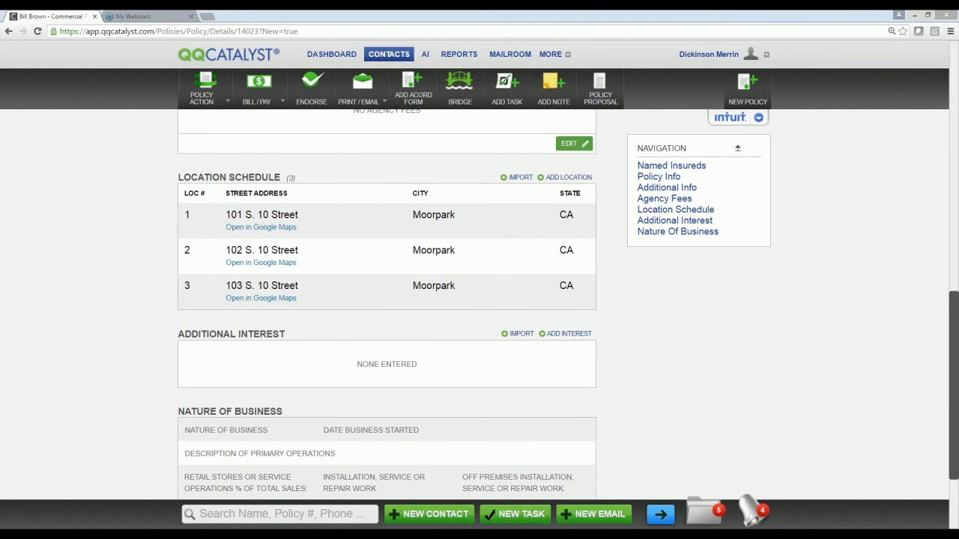
scroll(118, 161, "up", 6)
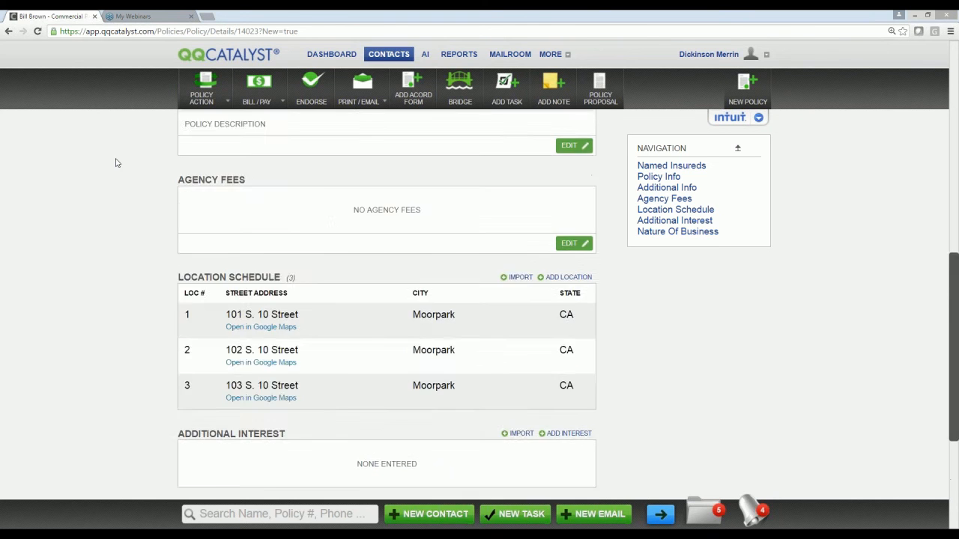
scroll(117, 162, "up", 3)
left_click(233, 511)
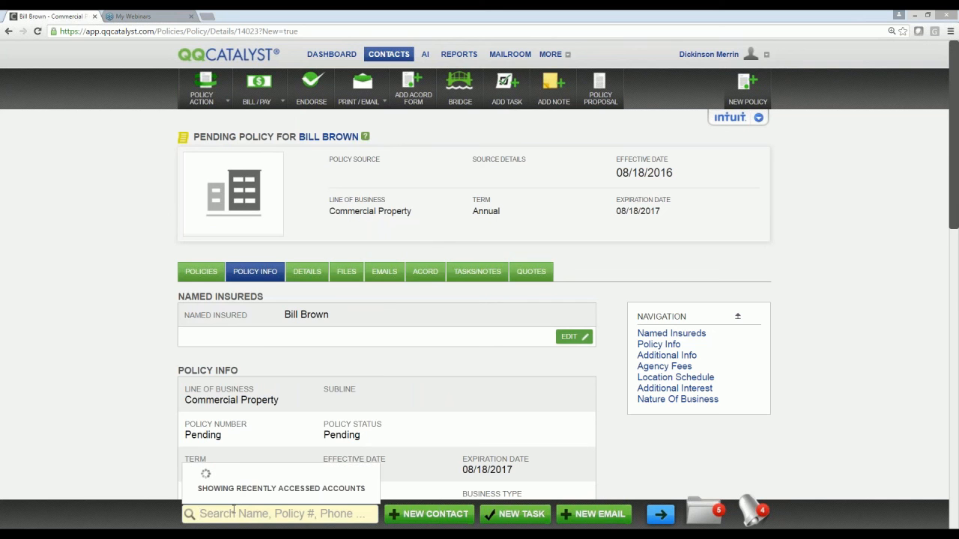
In Family Fresh Supermarket's X-Dates, advance the Personal Auto X-date to 08/29/2016, then view the dashboard.
left_click(232, 407)
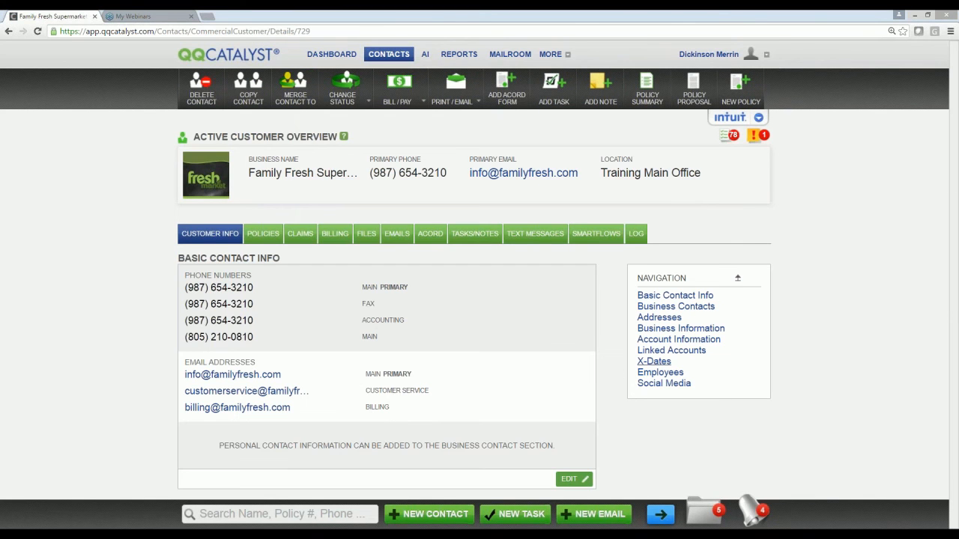
left_click(652, 361)
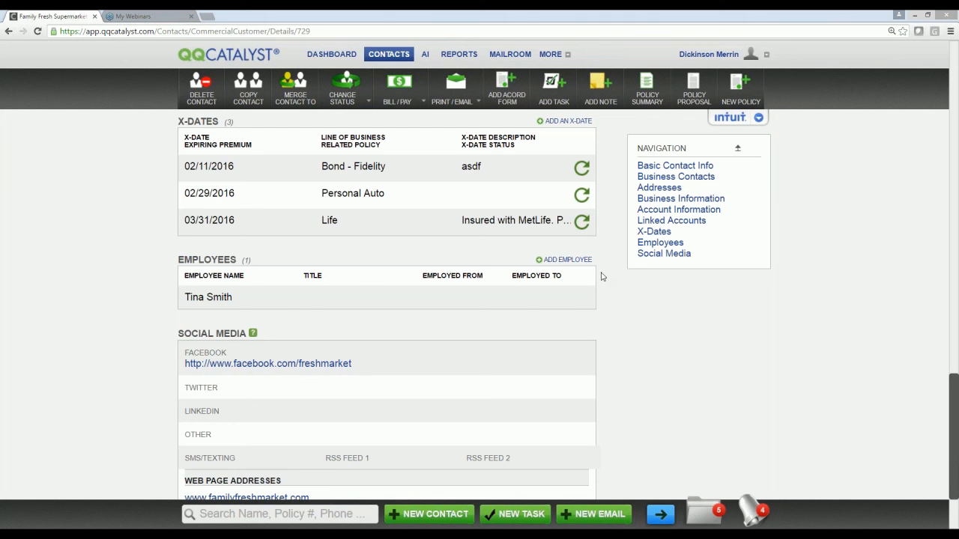
left_click(582, 169)
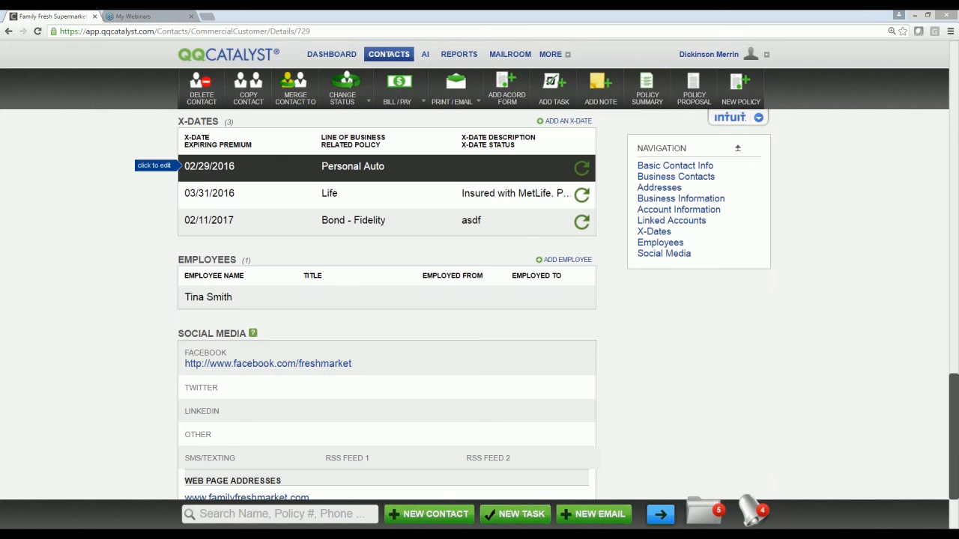
left_click(583, 170)
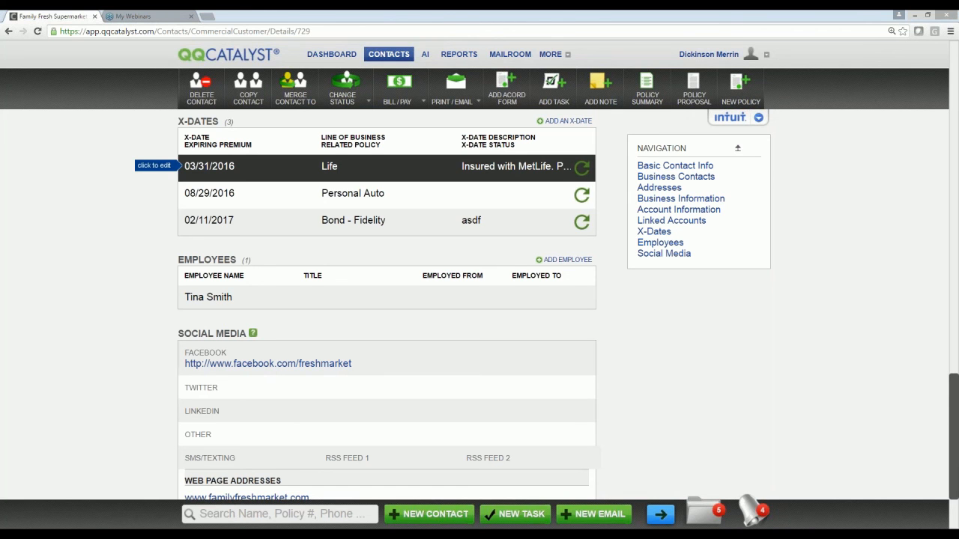
left_click(344, 57)
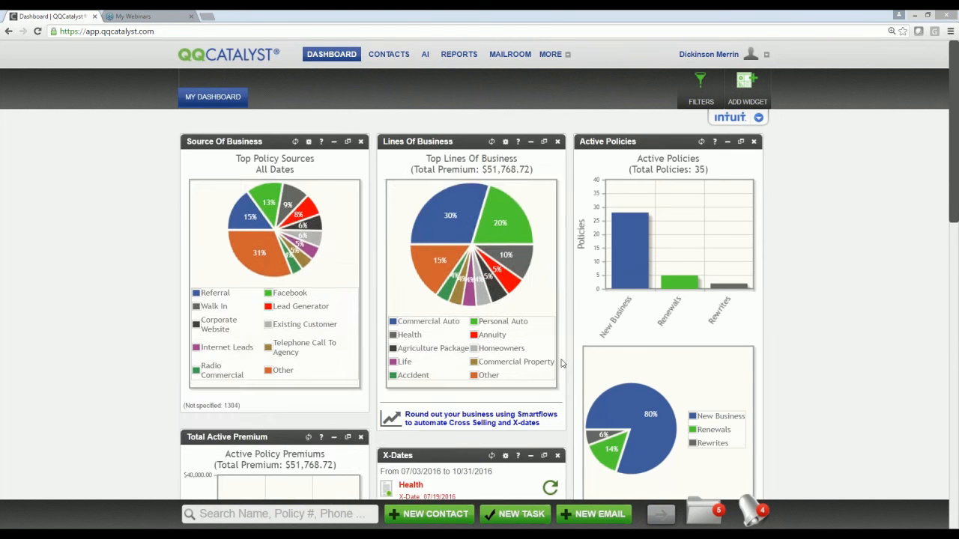
In the dashboard X-Dates widget, advance hing and associates' Health X-date to 07/19/2017.
scroll(562, 363, "down", 3)
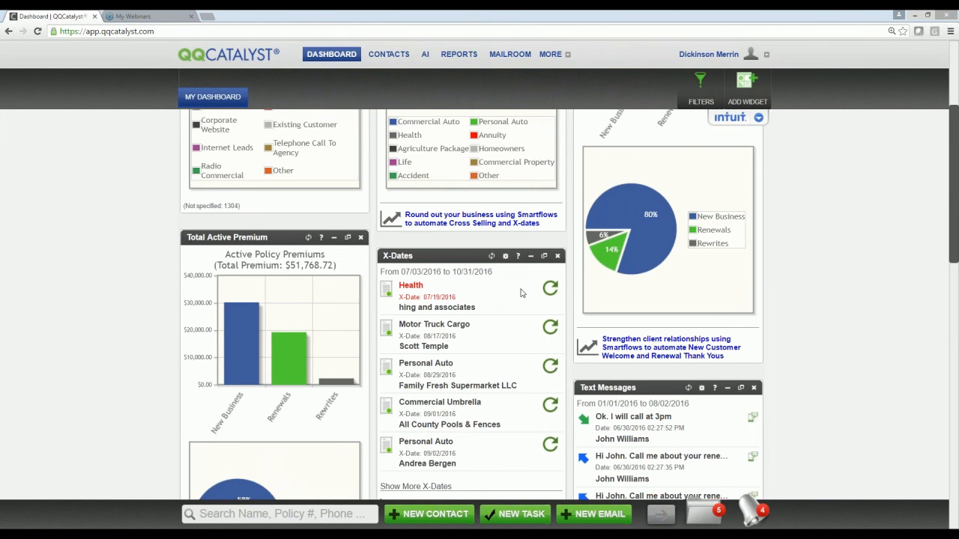
left_click(551, 287)
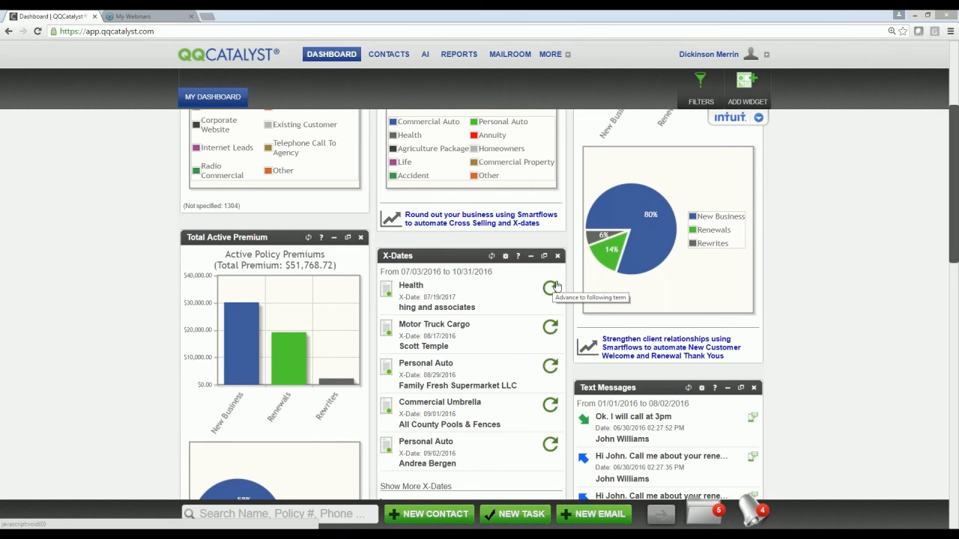
left_click(388, 55)
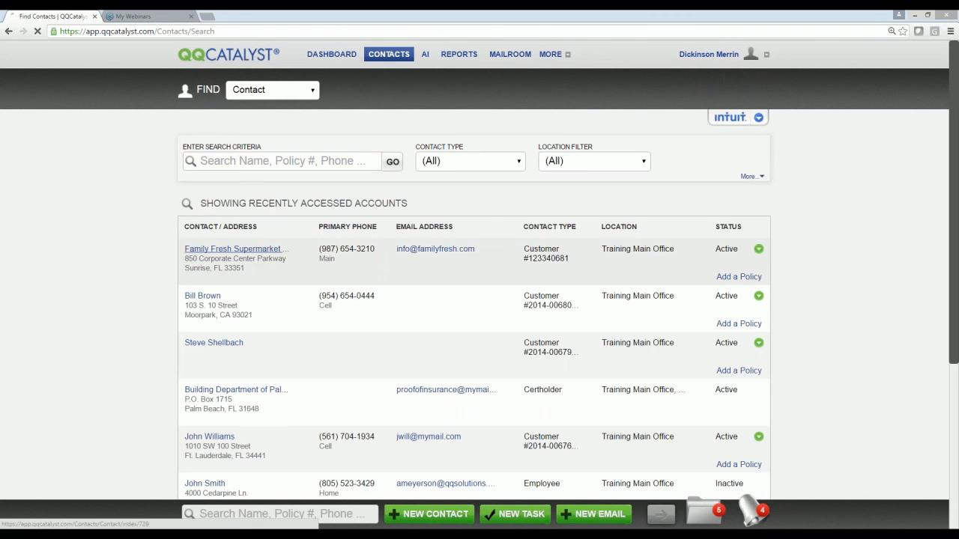
Open Family Fresh Supermarket's record and toggle Basic Contact Info into edit mode and back.
left_click(234, 249)
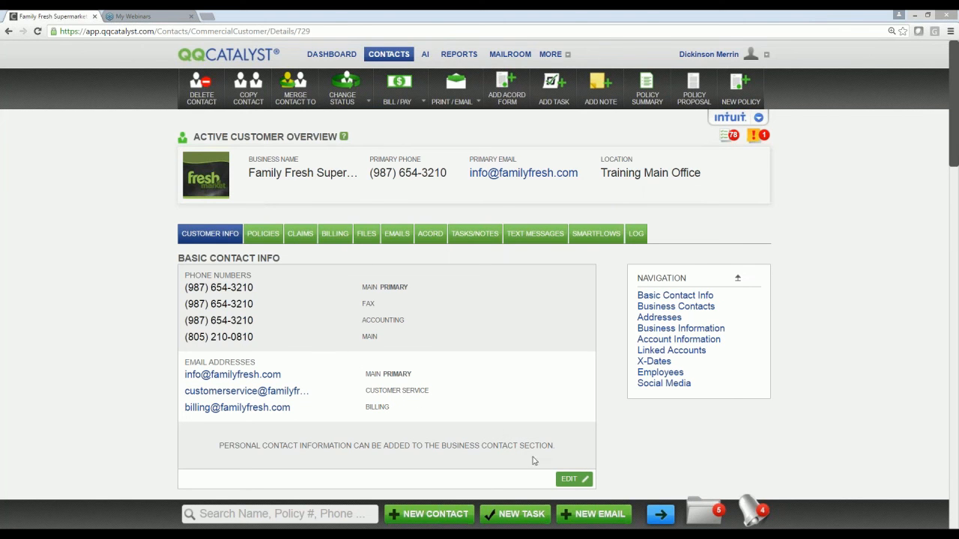
left_click(569, 480)
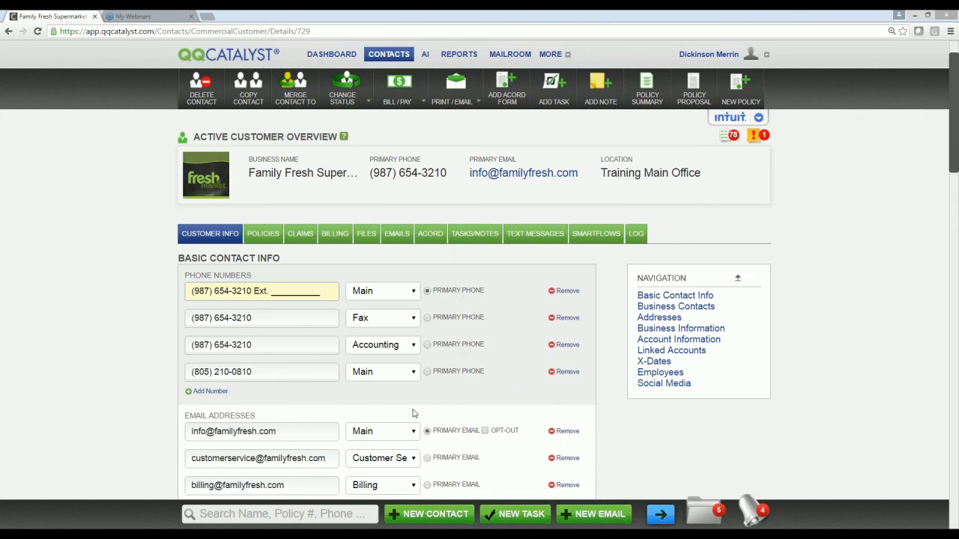
scroll(363, 371, "down", 1)
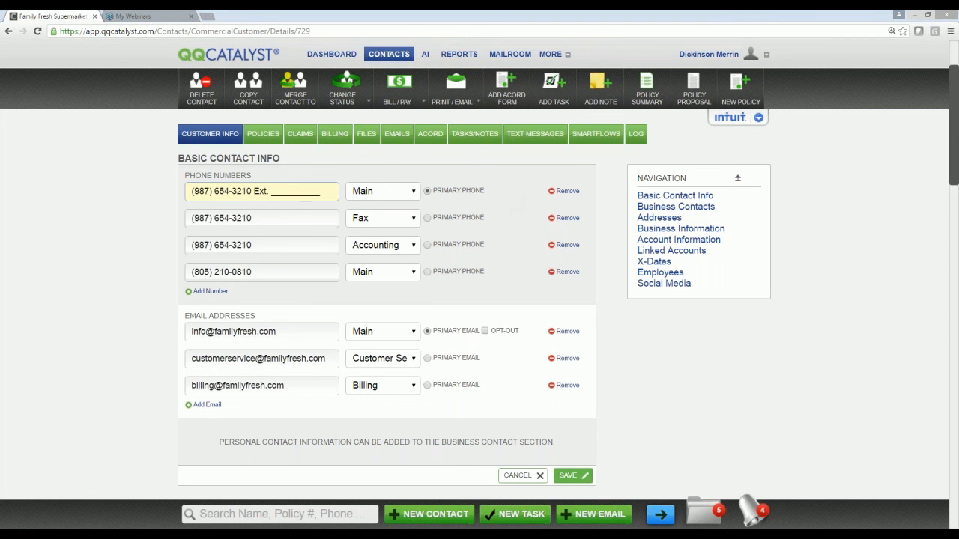
left_click(571, 475)
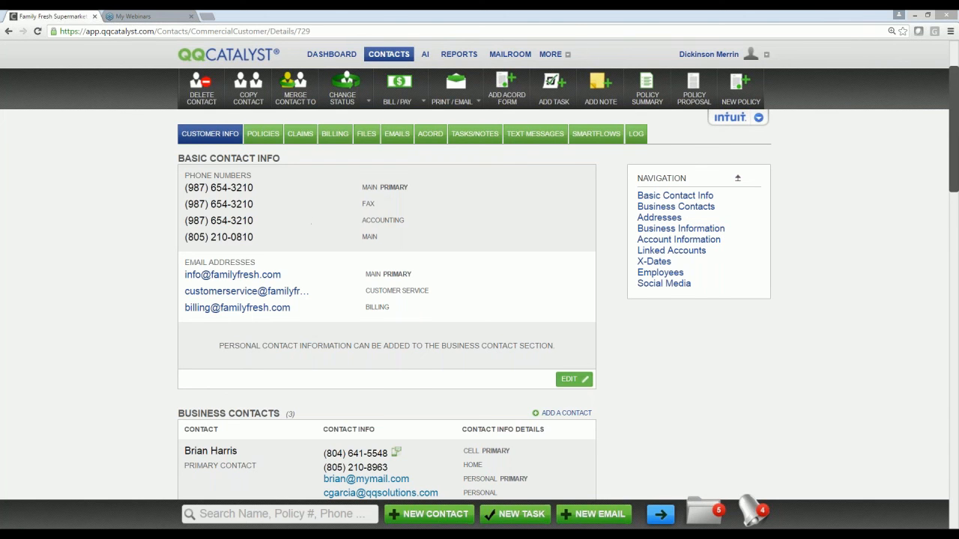
left_click(571, 379)
left_click(398, 193)
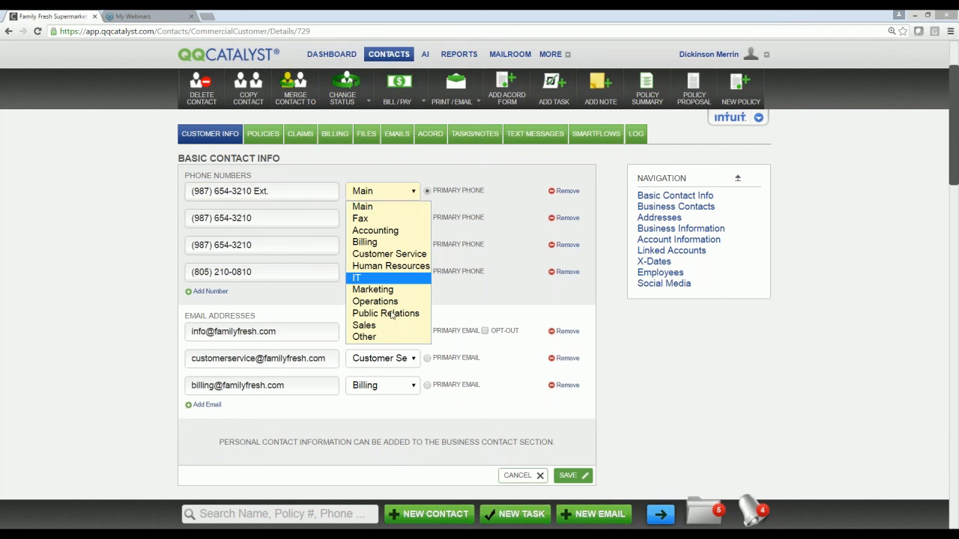
left_click(522, 477)
scroll(417, 307, "down", 3)
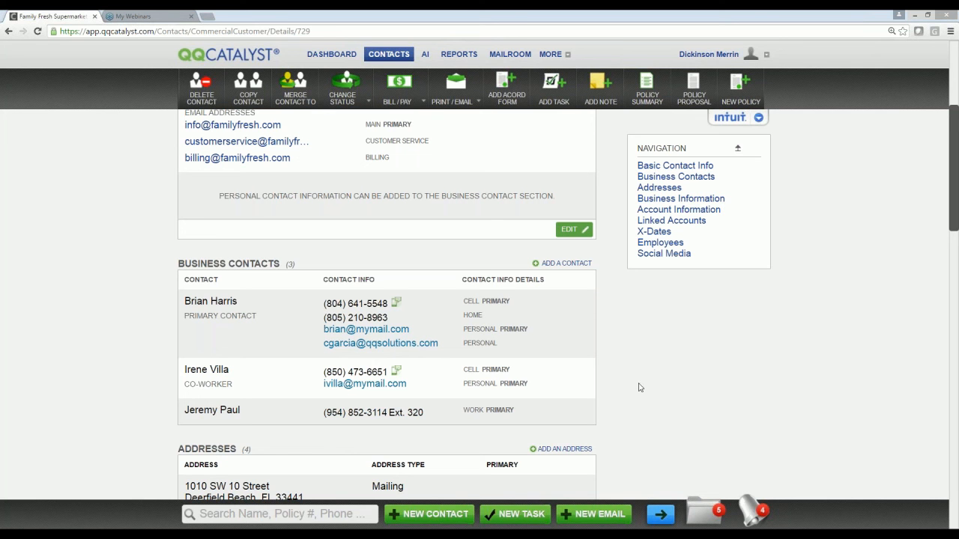
Show the Print / Email dropdown on Family Fresh Supermarket's record.
scroll(639, 388, "up", 3)
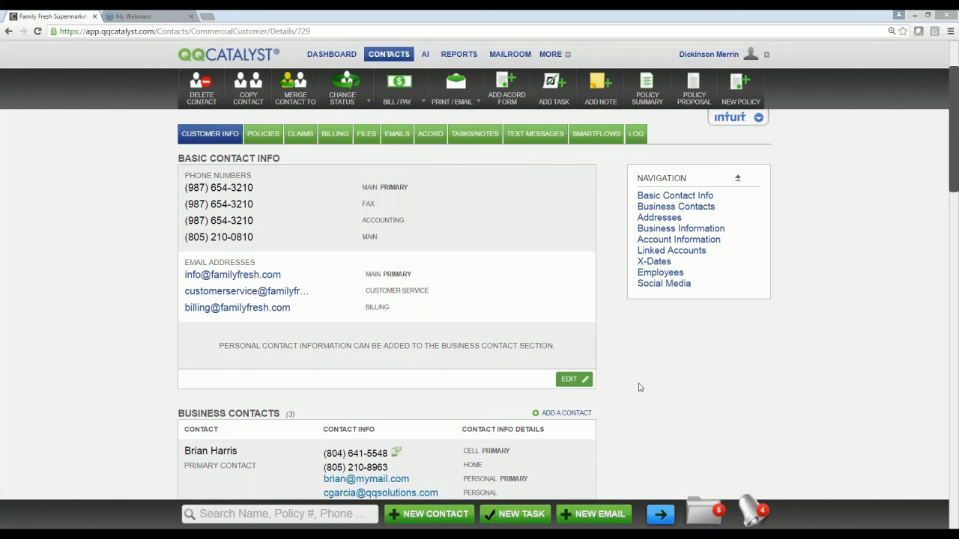
scroll(639, 388, "down", 1)
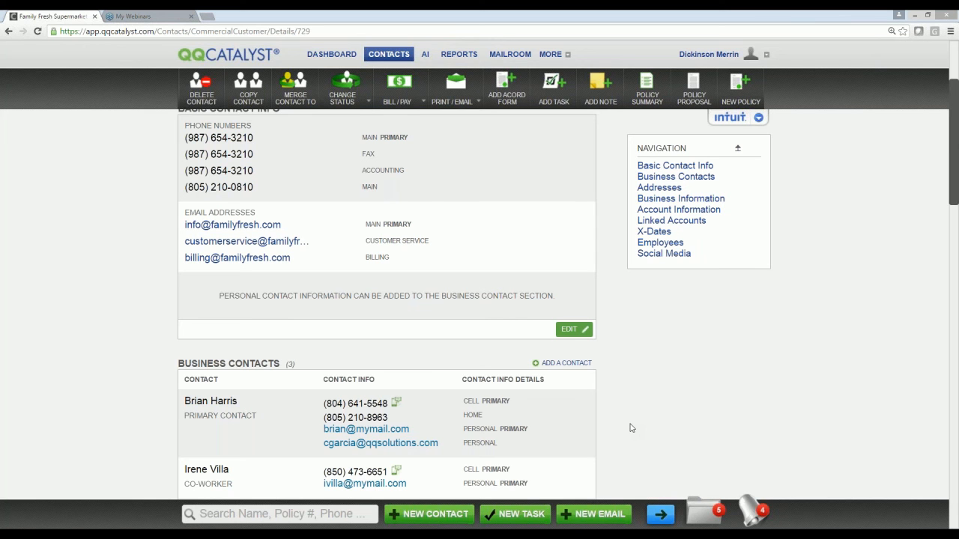
scroll(719, 364, "up", 2)
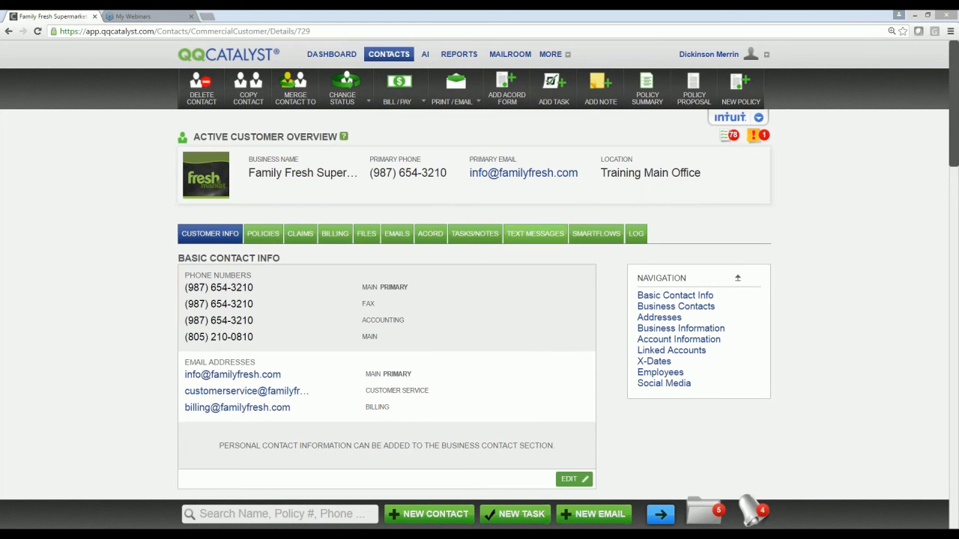
left_click(452, 87)
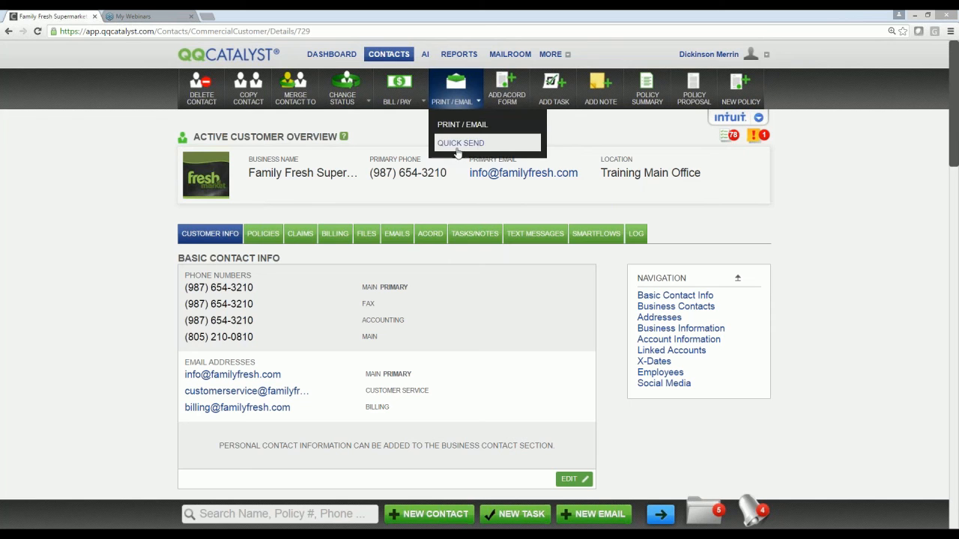
left_click(374, 242)
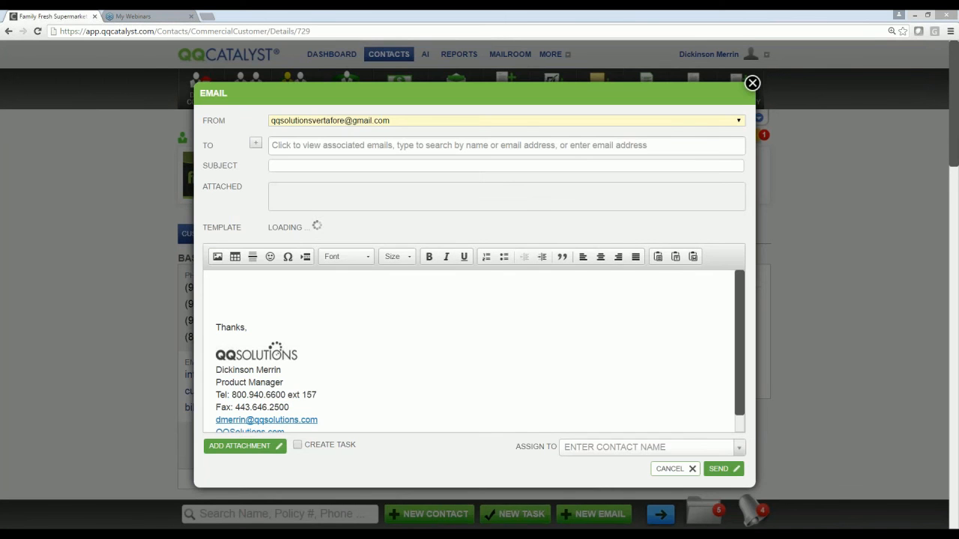
left_click(752, 83)
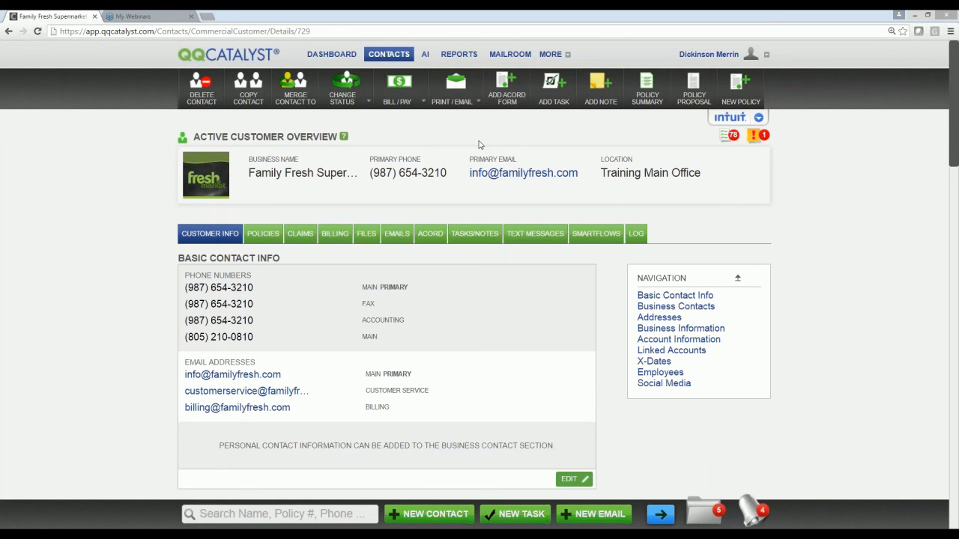
left_click(463, 90)
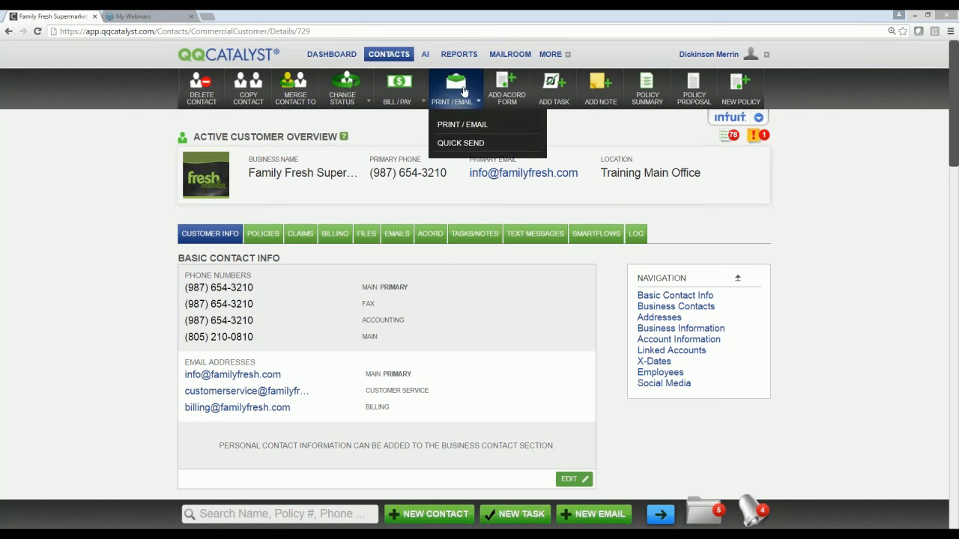
left_click(458, 150)
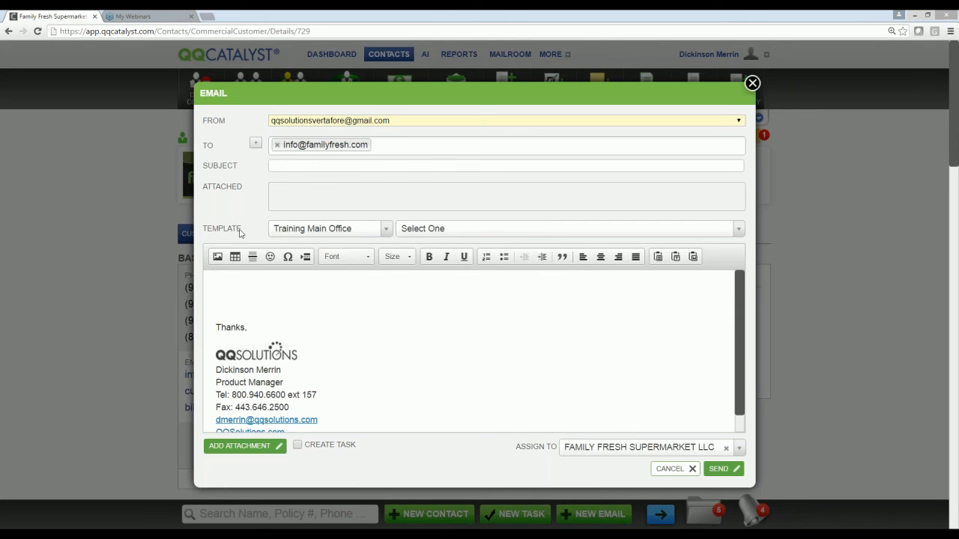
left_click(740, 233)
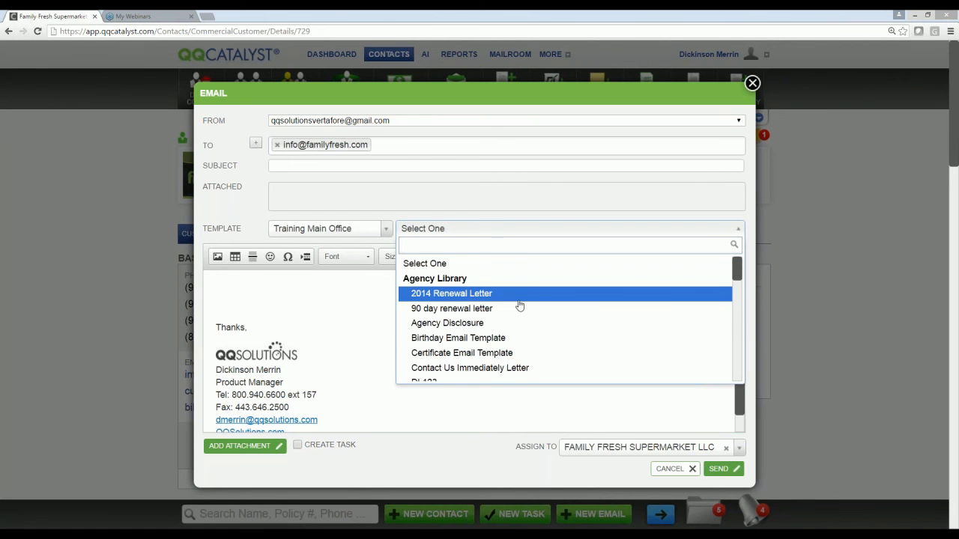
left_click(511, 341)
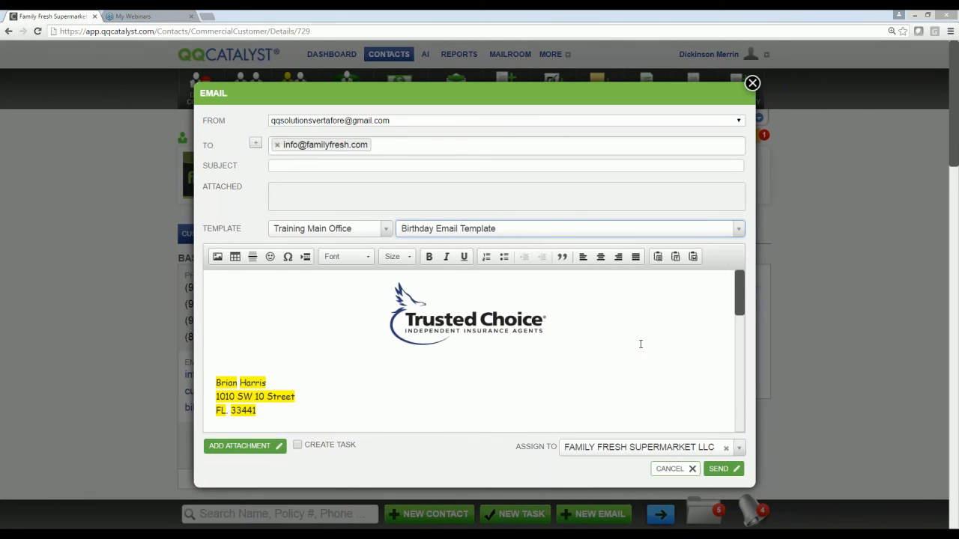
left_click_drag(740, 303, 732, 367)
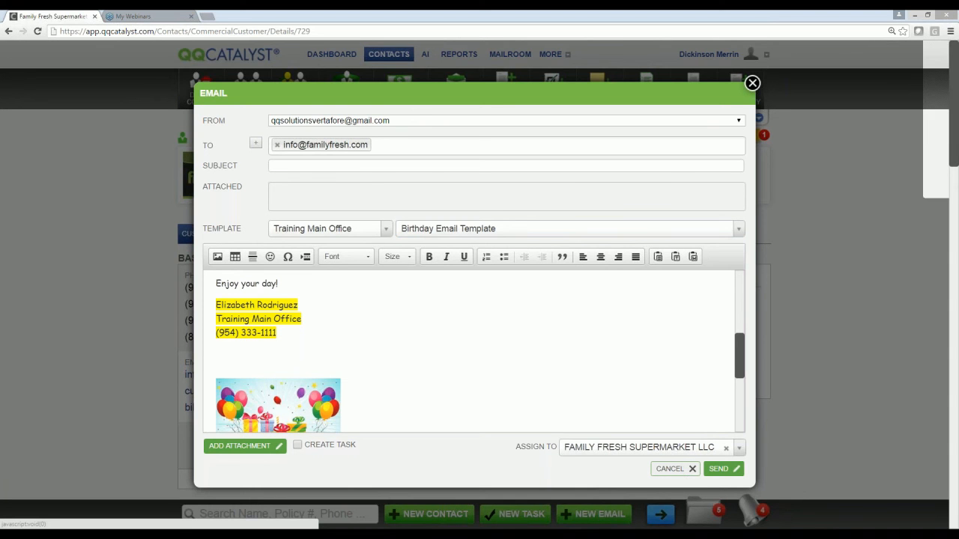
left_click(683, 470)
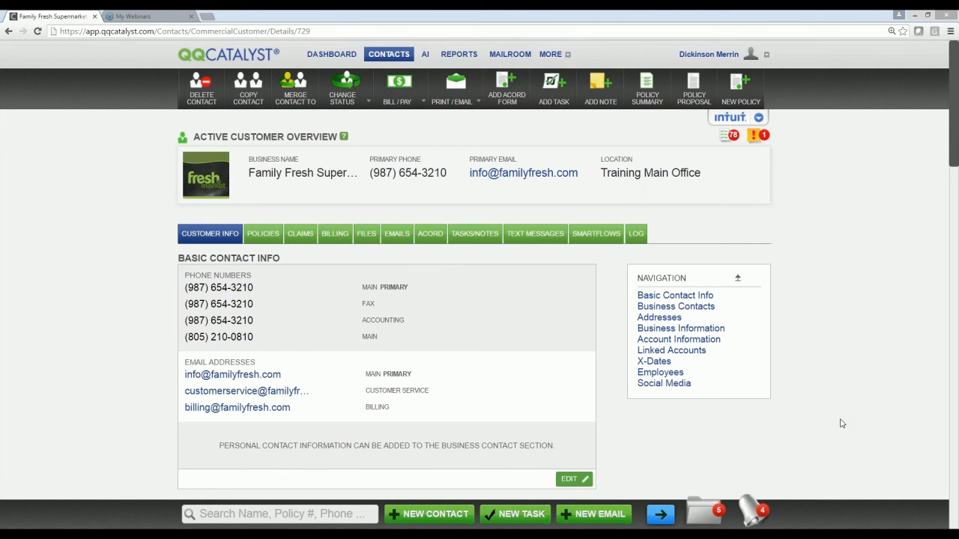